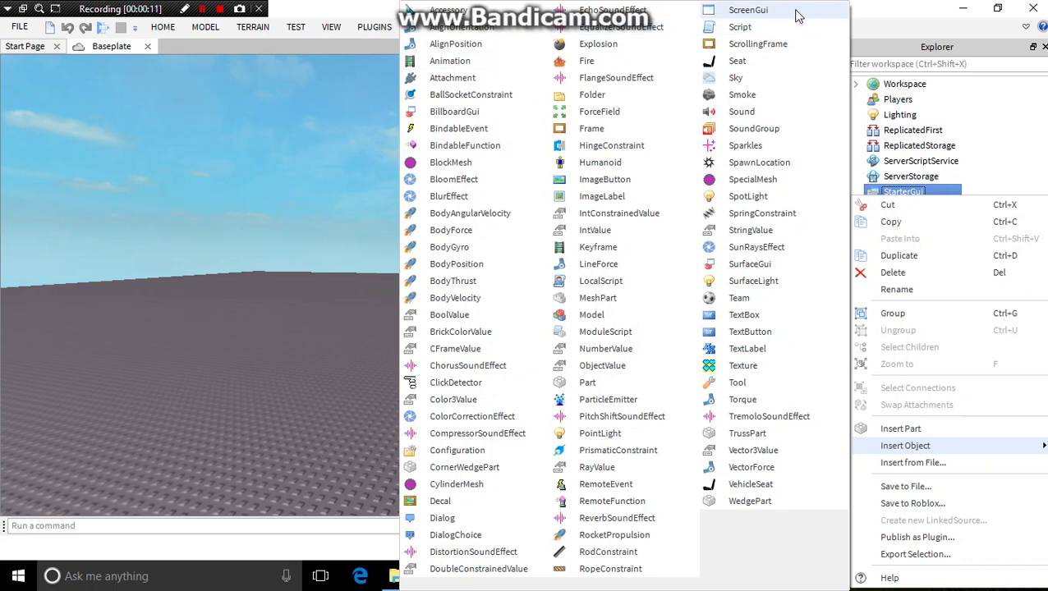
Insert a Frame into the ScreenGui under StarterGui
{"action": "left_click", "coordinate": [900, 207]}
{"action": "right_click", "coordinate": [898, 207]}
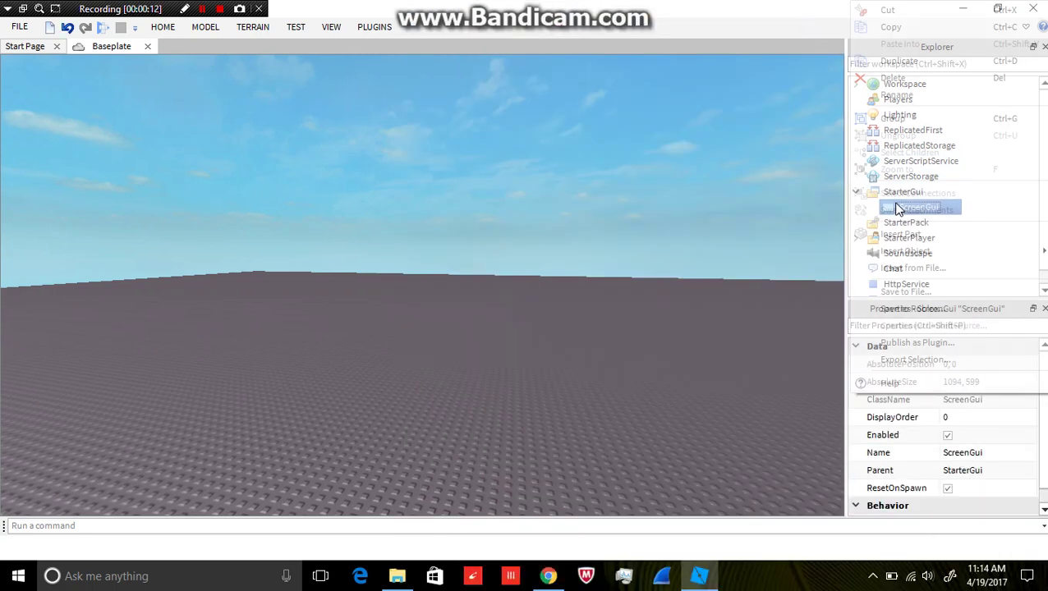
{"action": "mouse_move", "coordinate": [923, 259]}
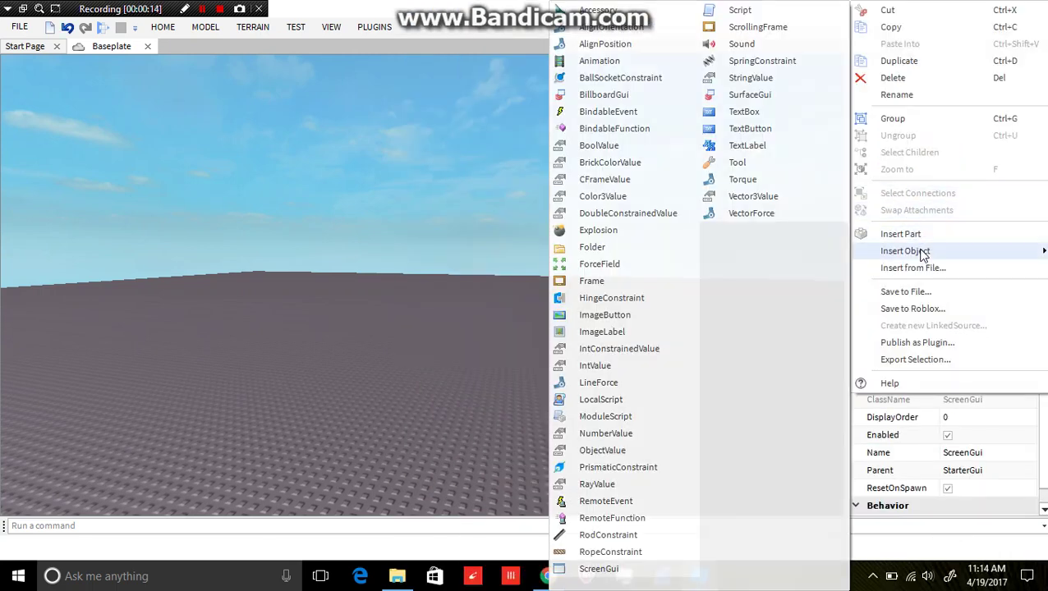
{"action": "left_click", "coordinate": [593, 281]}
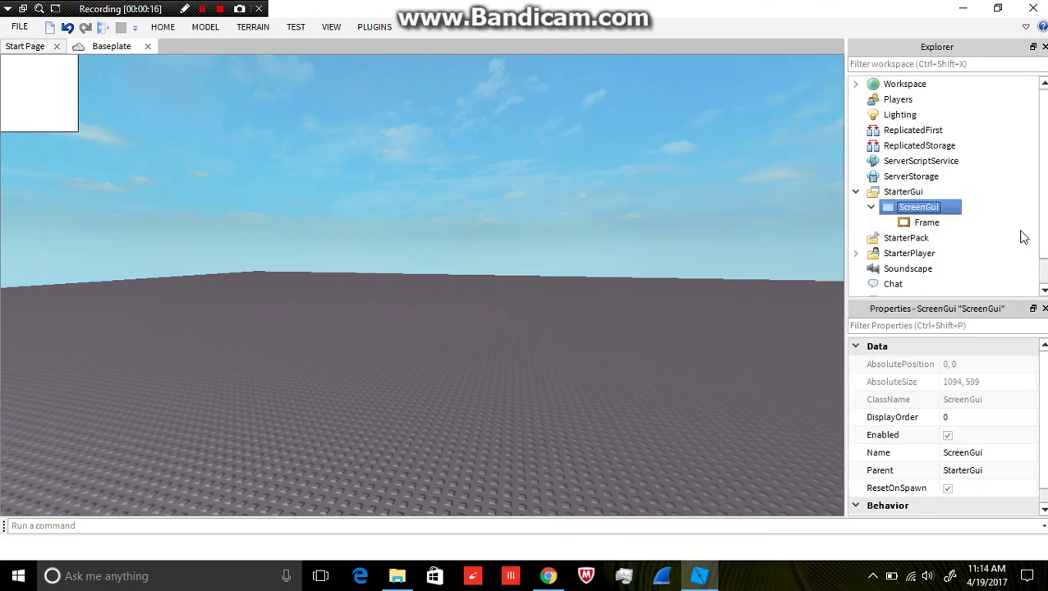
Using the GUI Editor plugin, resize the frame to about 188 by 458 and place it at about 849, 70
{"action": "left_click", "coordinate": [371, 31]}
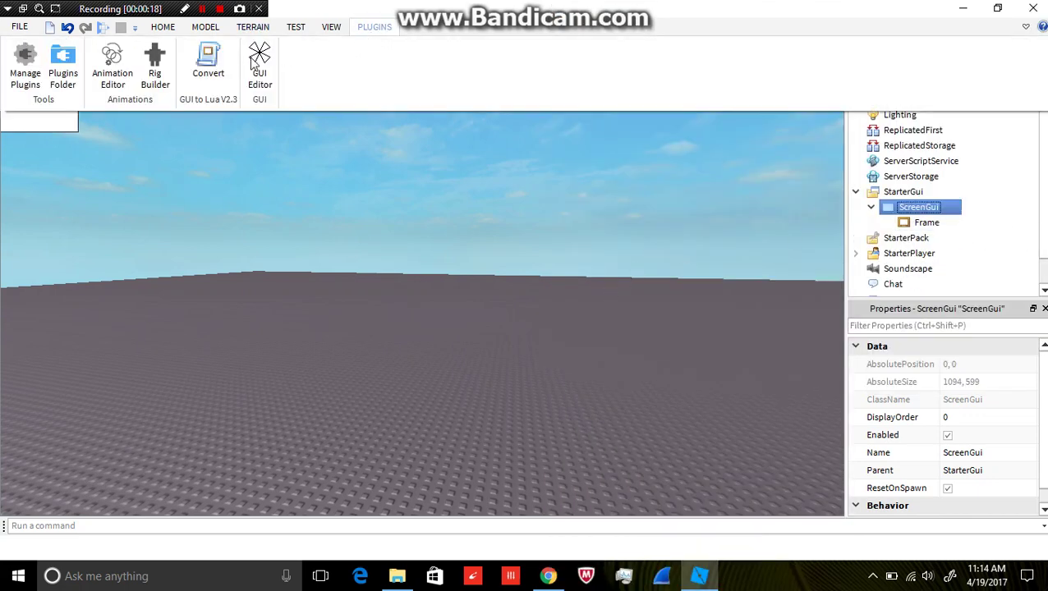
{"action": "left_click", "coordinate": [260, 74]}
{"action": "left_click", "coordinate": [72, 127]}
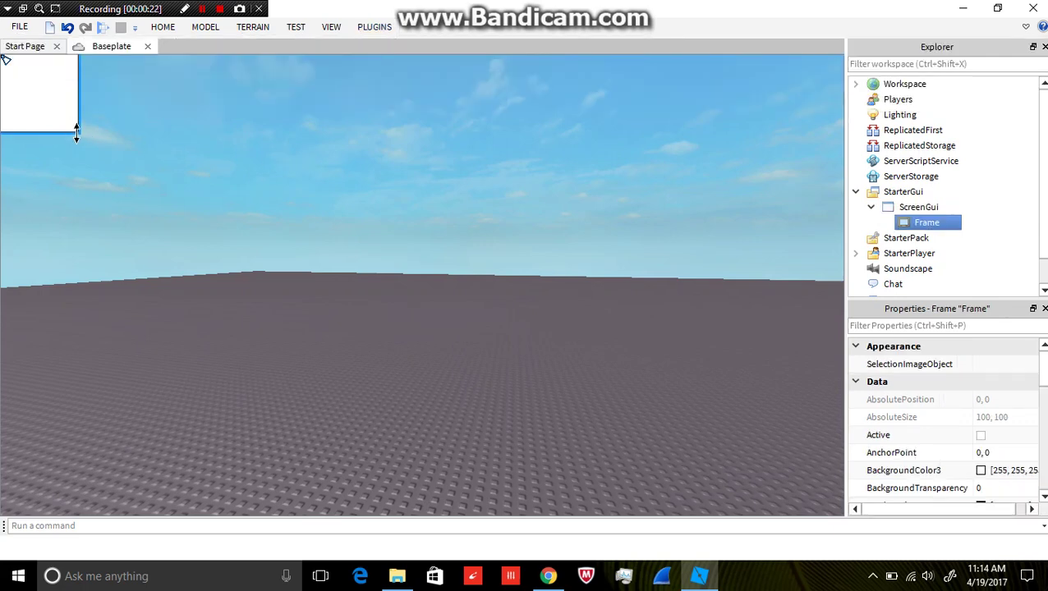
{"action": "left_click_drag", "start_coordinate": [72, 128], "coordinate": [151, 520]}
{"action": "left_click_drag", "start_coordinate": [128, 295], "coordinate": [721, 298]}
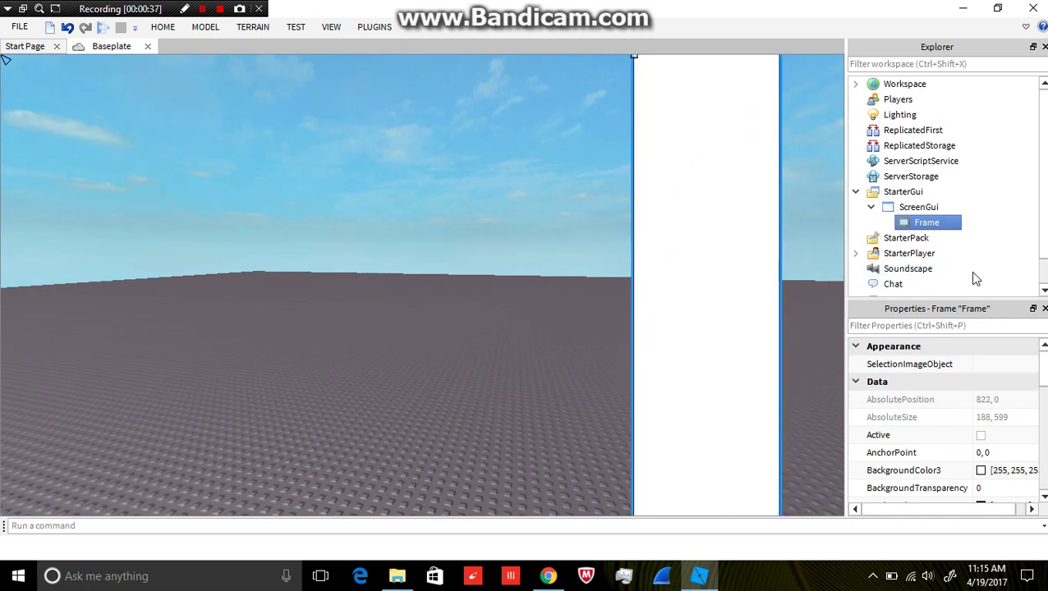
{"action": "left_click_drag", "start_coordinate": [684, 114], "coordinate": [708, 244]}
{"action": "left_click_drag", "start_coordinate": [704, 359], "coordinate": [730, 215]}
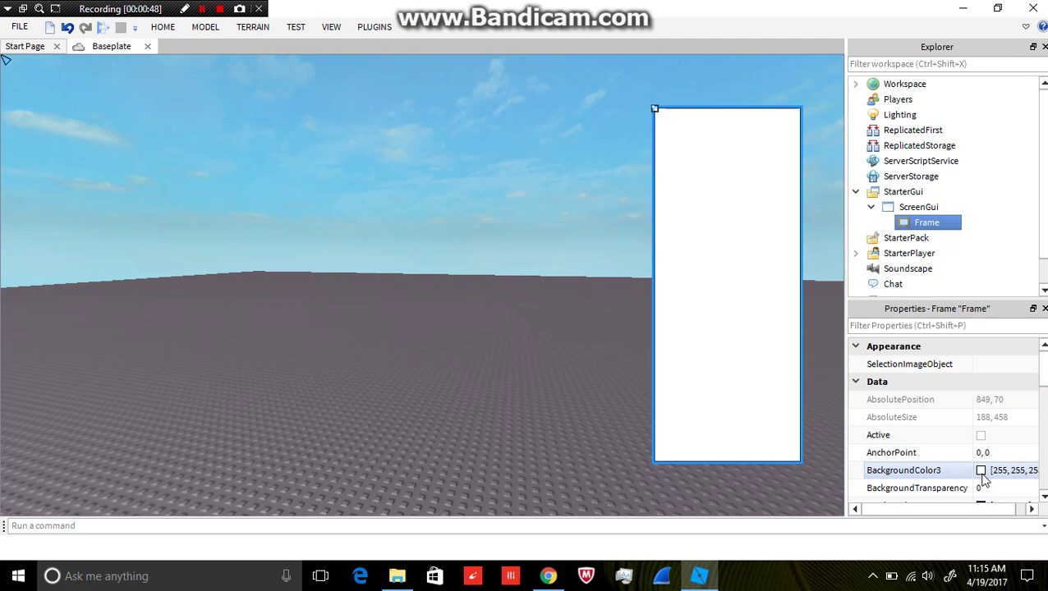
Set the frame's background color to purple with RGB 85, 3, 199
{"action": "scroll", "coordinate": [988, 464], "scroll_direction": "down", "scroll_amount": 3}
{"action": "scroll", "coordinate": [989, 463], "scroll_direction": "up", "scroll_amount": 3}
{"action": "left_click", "coordinate": [980, 473]}
{"action": "left_click_drag", "start_coordinate": [606, 247], "coordinate": [557, 158]}
{"action": "left_click", "coordinate": [701, 184]}
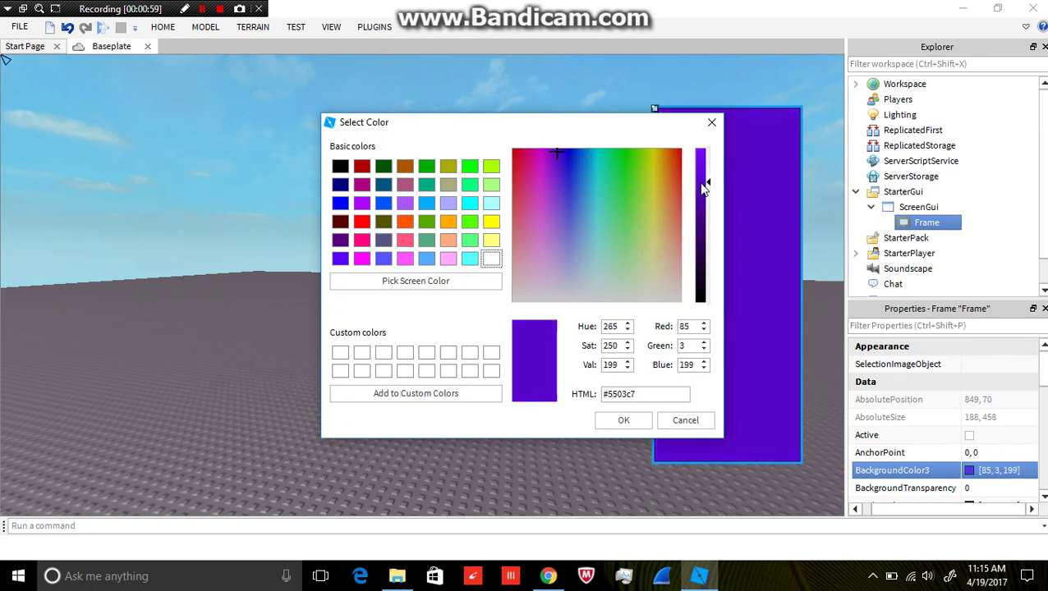
{"action": "left_click", "coordinate": [624, 422]}
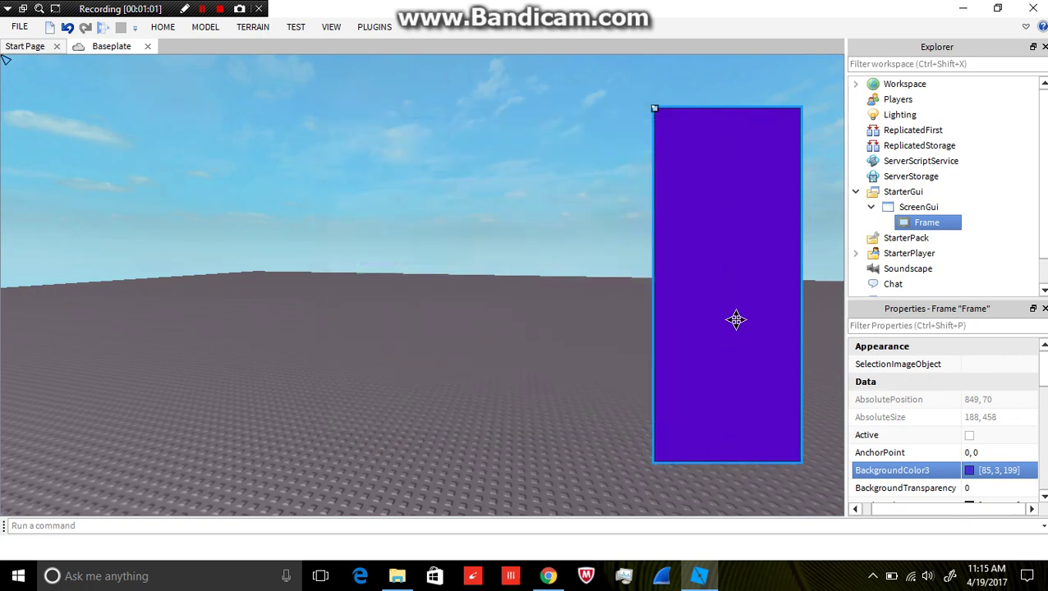
Set the frame's BorderSizePixel to 4
{"action": "scroll", "coordinate": [965, 487], "scroll_direction": "down", "scroll_amount": 1}
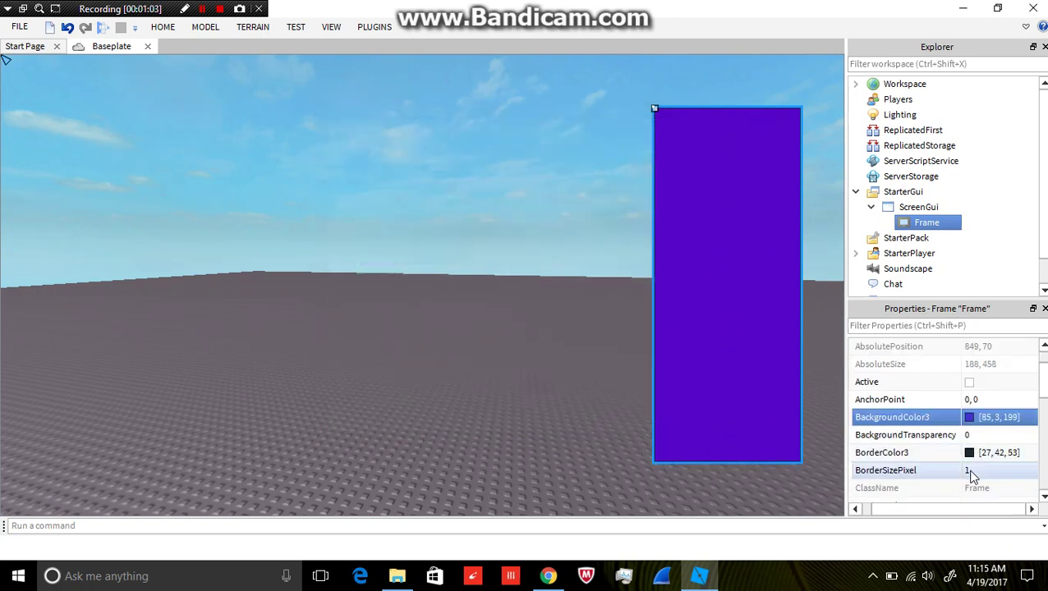
{"action": "left_click", "coordinate": [970, 471]}
{"action": "type", "text": "4"}
{"action": "key", "text": "Return"}
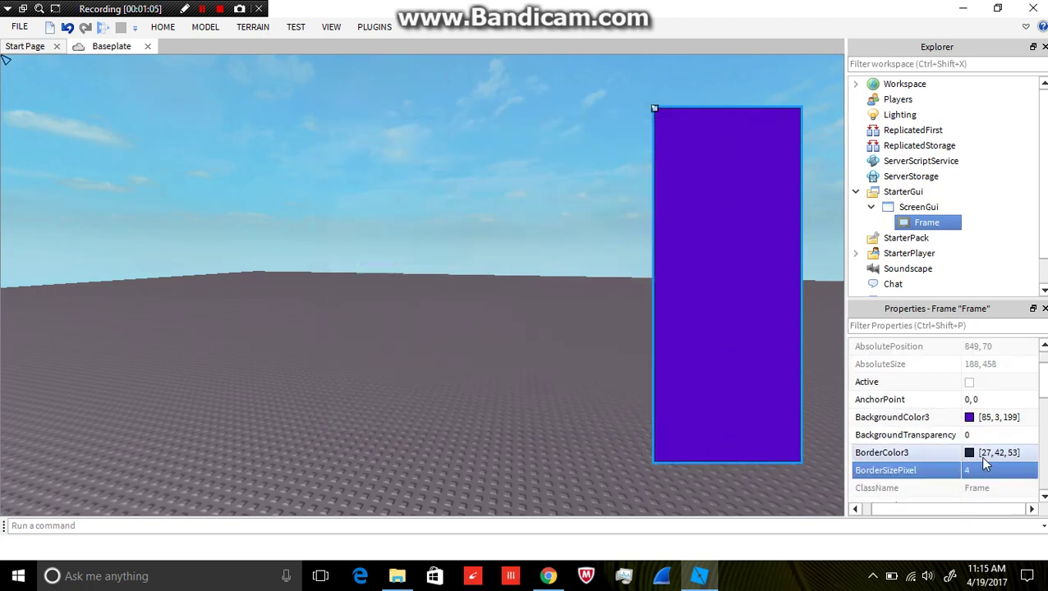
Change the frame's border color to bright red, RGB 255, 12, 12, and deselect the frame
{"action": "left_click", "coordinate": [971, 455]}
{"action": "left_click", "coordinate": [980, 452]}
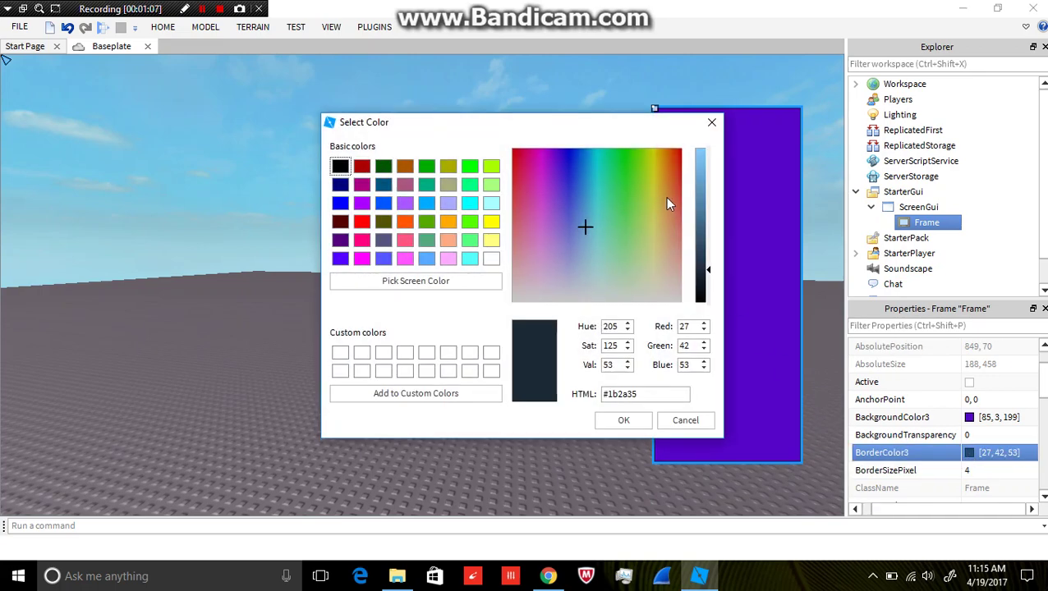
{"action": "left_click", "coordinate": [679, 156]}
{"action": "left_click", "coordinate": [704, 154]}
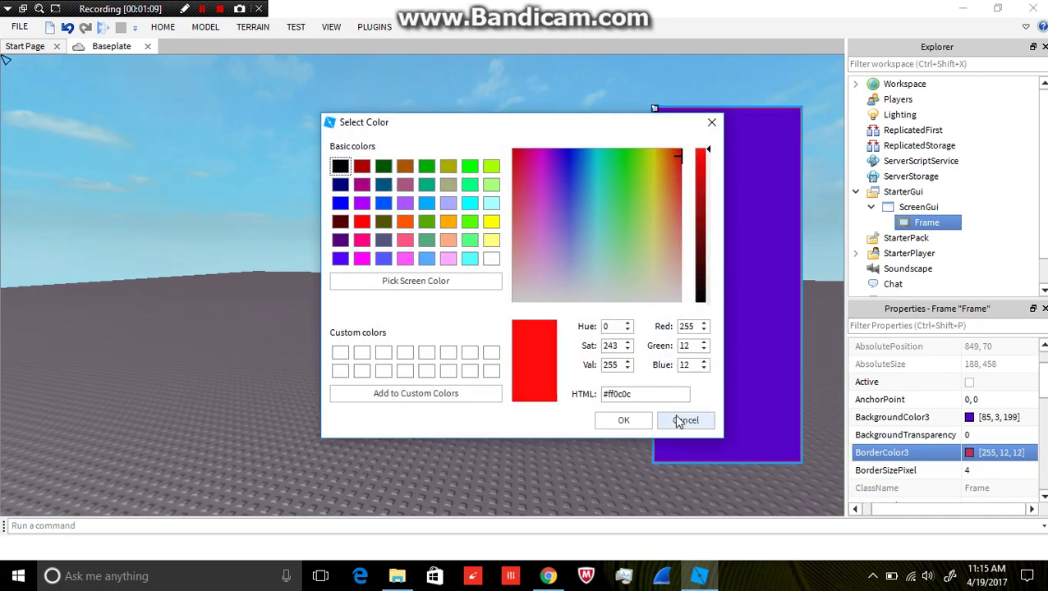
{"action": "left_click", "coordinate": [627, 420]}
{"action": "left_click", "coordinate": [874, 215]}
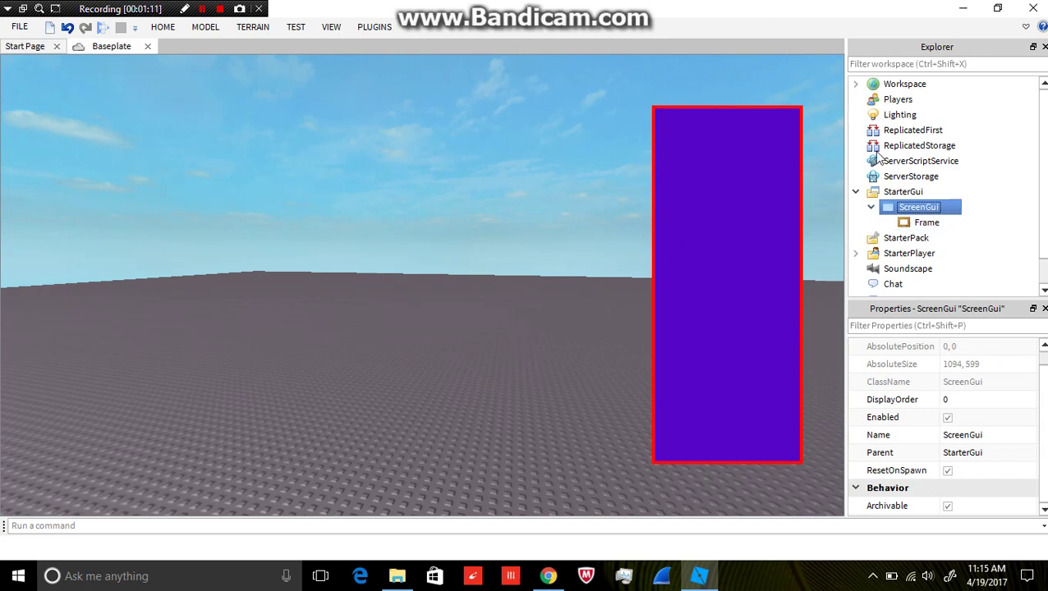
Move the frame to about 841, 70 and insert a TextBox inside it
{"action": "left_click_drag", "start_coordinate": [736, 304], "coordinate": [739, 273]}
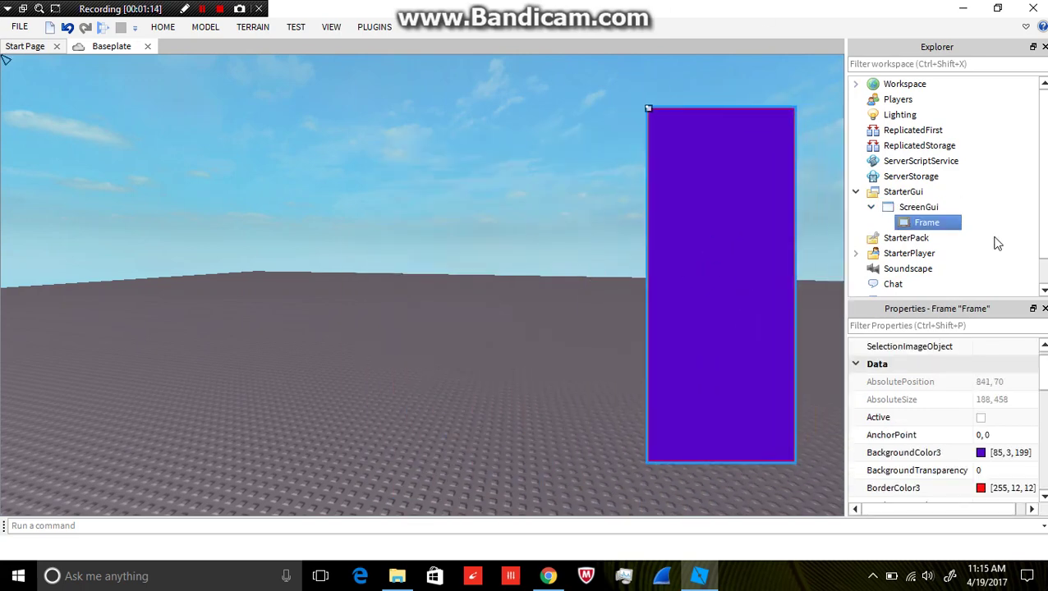
{"action": "left_click", "coordinate": [949, 208]}
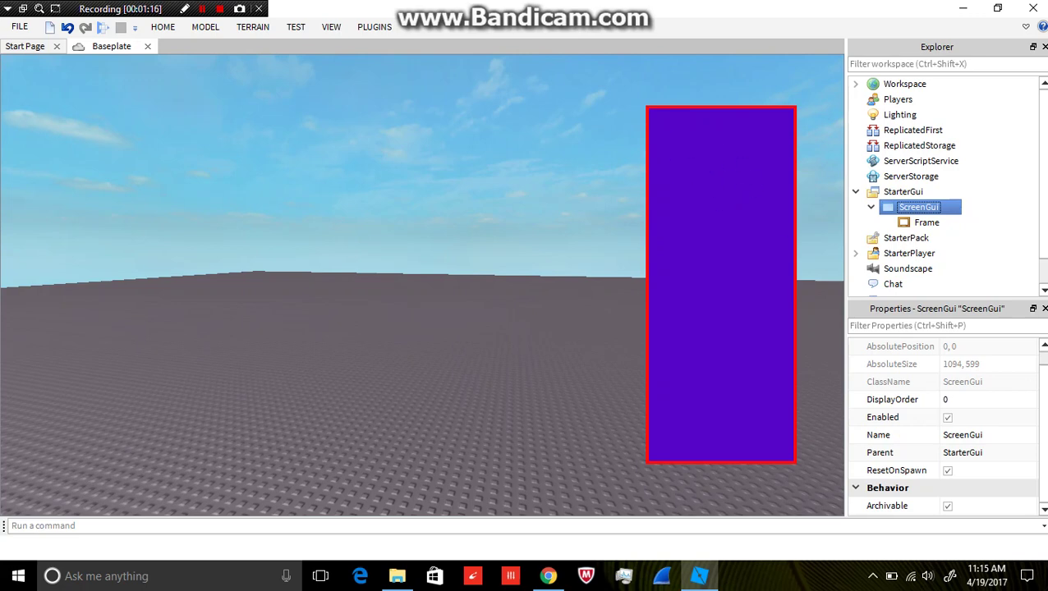
{"action": "left_click", "coordinate": [928, 223]}
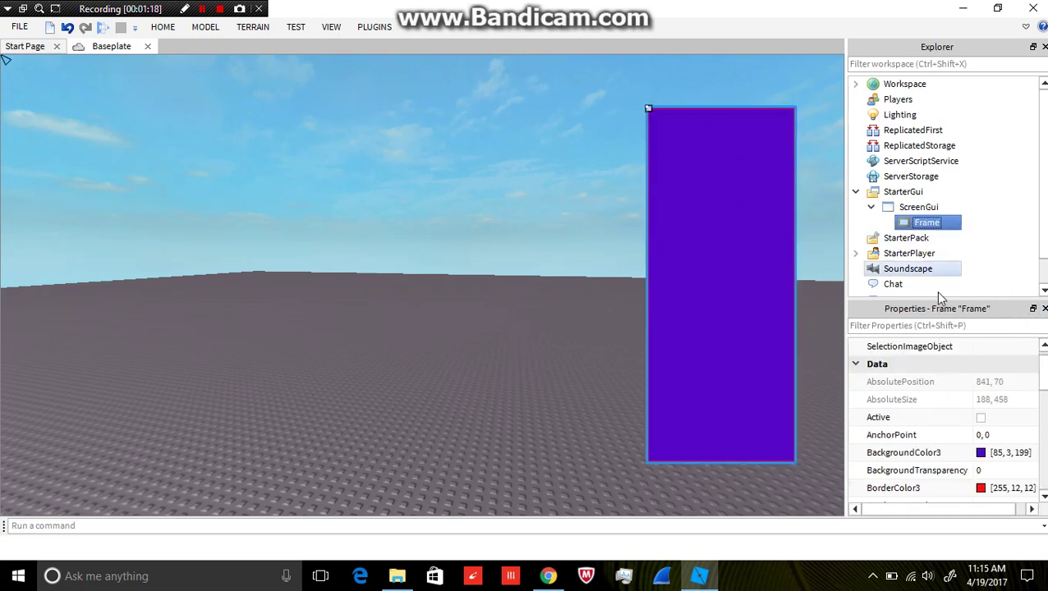
{"action": "right_click", "coordinate": [914, 220]}
{"action": "mouse_move", "coordinate": [934, 246]}
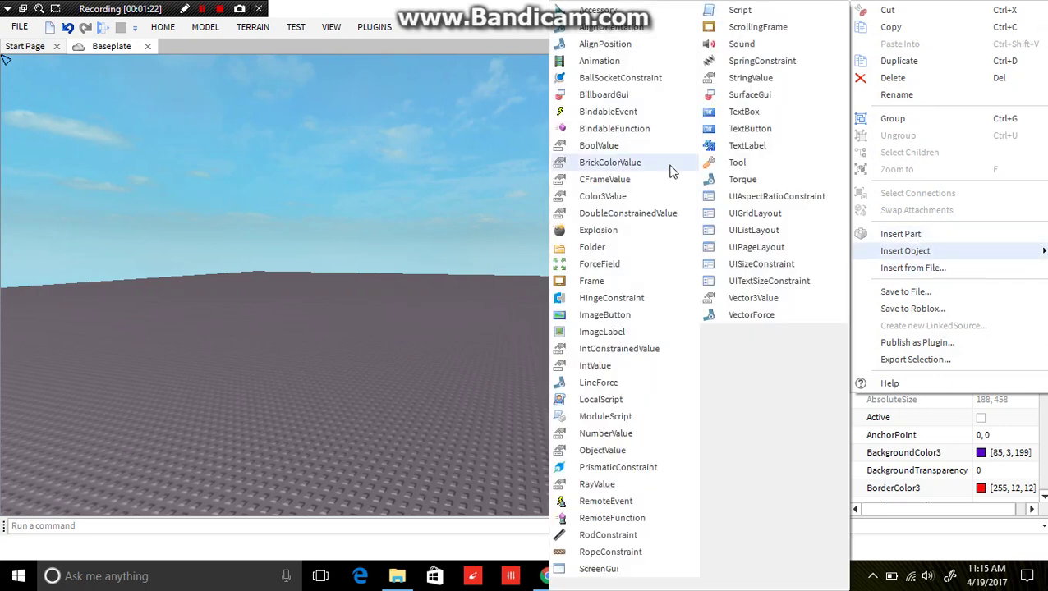
{"action": "left_click", "coordinate": [781, 118]}
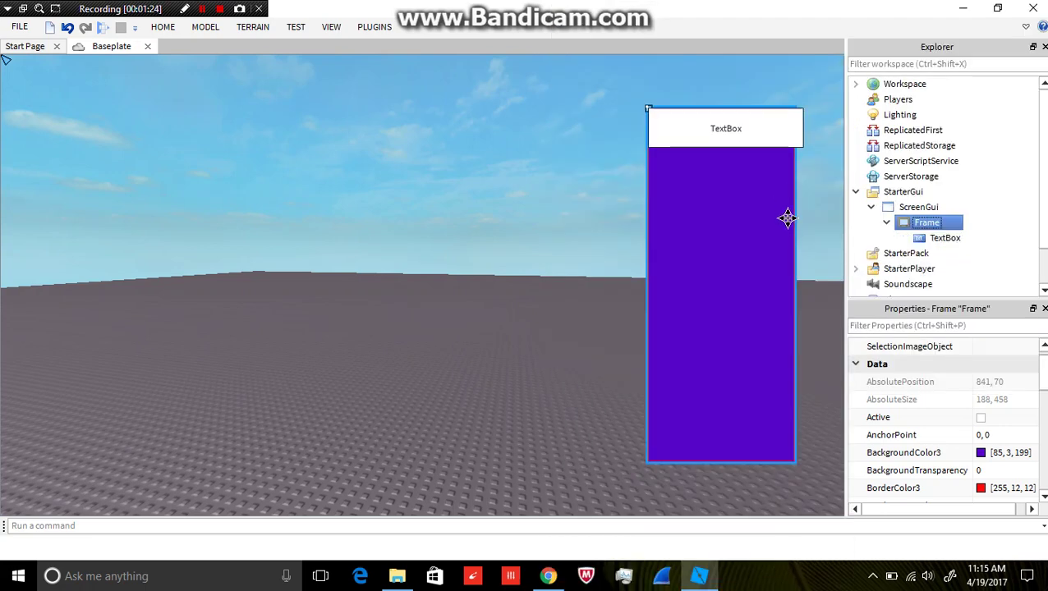
Resize the text box to about 135 by 33 and place it near the frame's upper edge at about 891, 89
{"action": "left_click_drag", "start_coordinate": [756, 133], "coordinate": [560, 187]}
{"action": "left_click", "coordinate": [945, 238]}
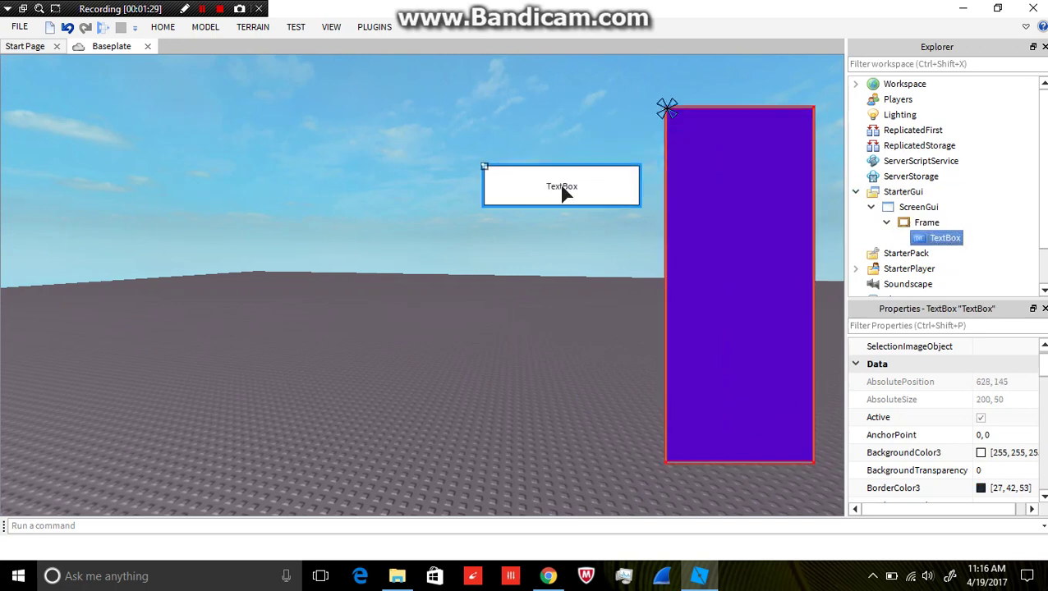
{"action": "left_click_drag", "start_coordinate": [634, 206], "coordinate": [764, 140]}
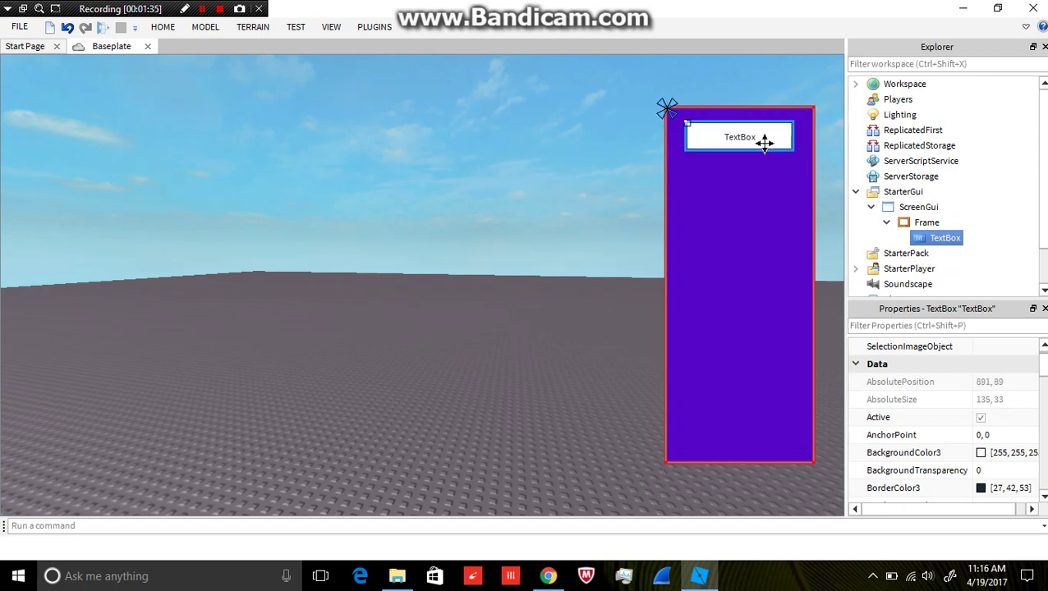
Set the text box's text to "Tut-Menu V1"
{"action": "scroll", "coordinate": [985, 410], "scroll_direction": "down", "scroll_amount": 3}
{"action": "scroll", "coordinate": [983, 417], "scroll_direction": "down", "scroll_amount": 10}
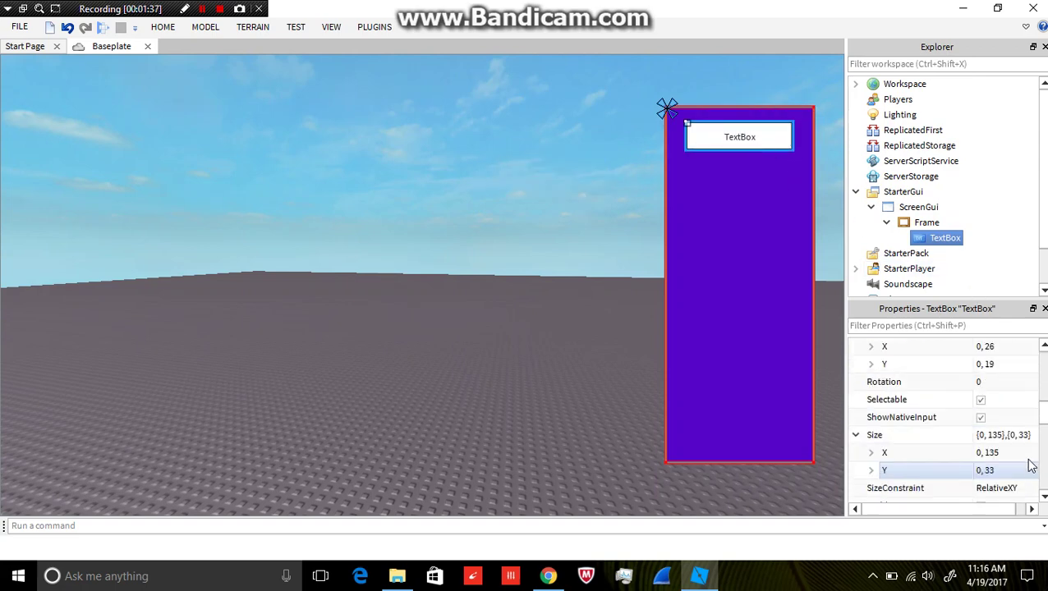
{"action": "scroll", "coordinate": [988, 416], "scroll_direction": "down", "scroll_amount": 4}
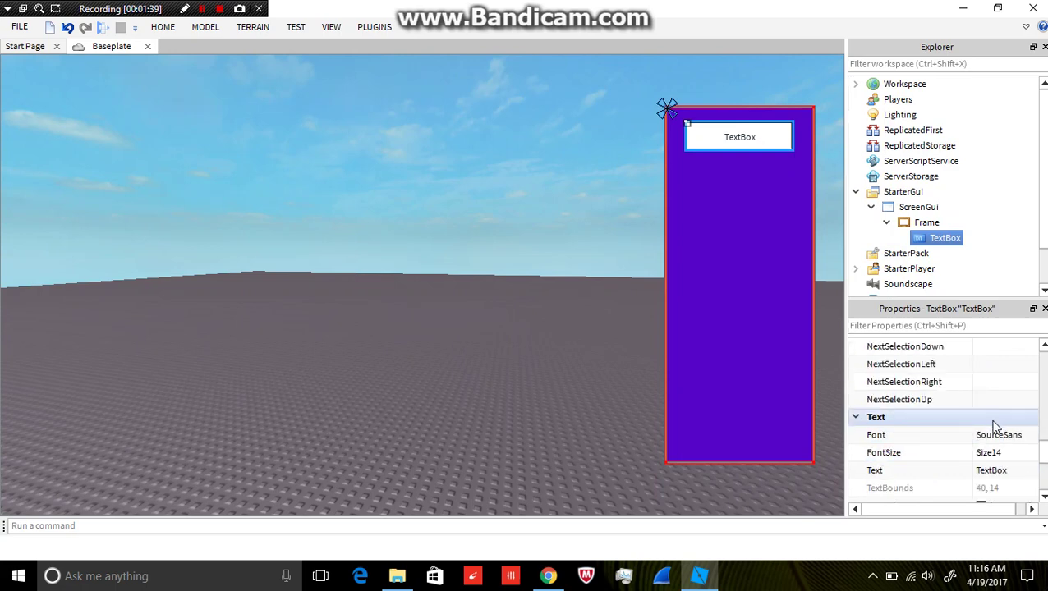
{"action": "left_click", "coordinate": [1007, 418]}
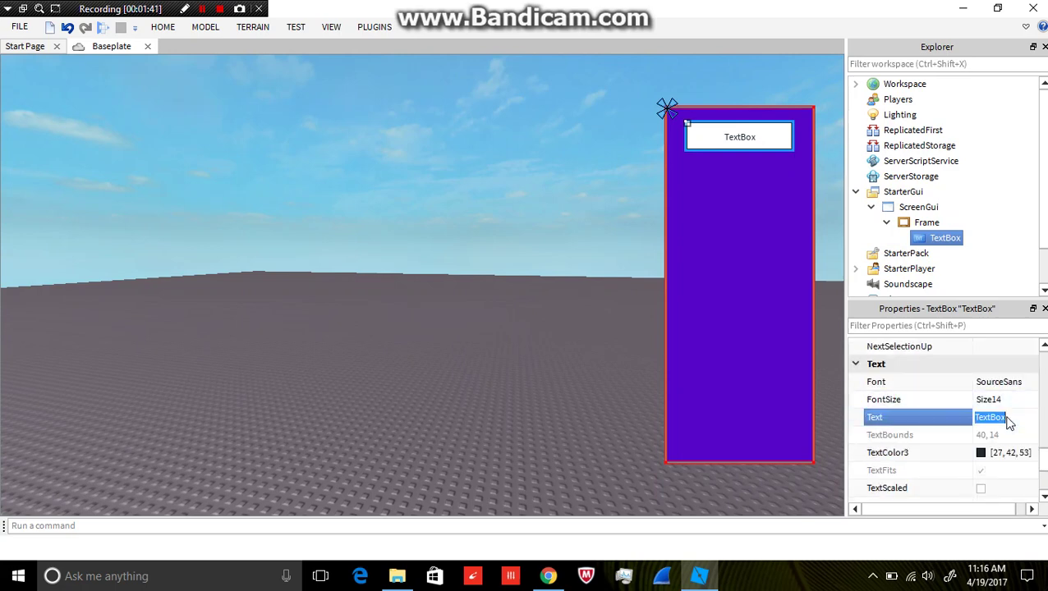
{"action": "scroll", "coordinate": [1014, 418], "scroll_direction": "right", "scroll_amount": 1}
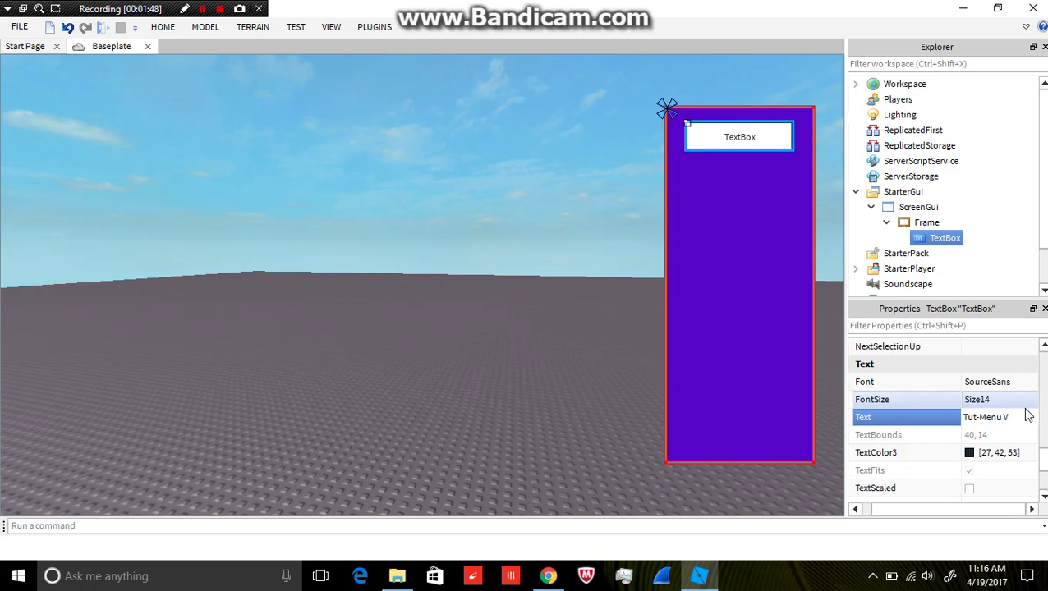
{"action": "key", "text": "Return"}
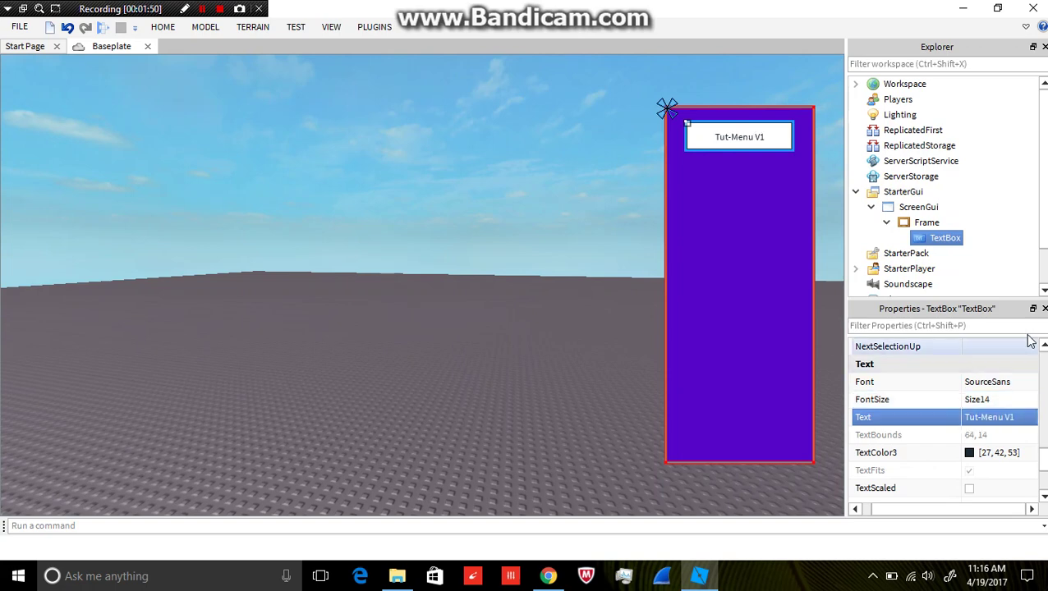
Make the text box's background fully transparent by setting BackgroundTransparency to 1
{"action": "scroll", "coordinate": [977, 452], "scroll_direction": "up", "scroll_amount": 5}
{"action": "scroll", "coordinate": [982, 449], "scroll_direction": "up", "scroll_amount": 5}
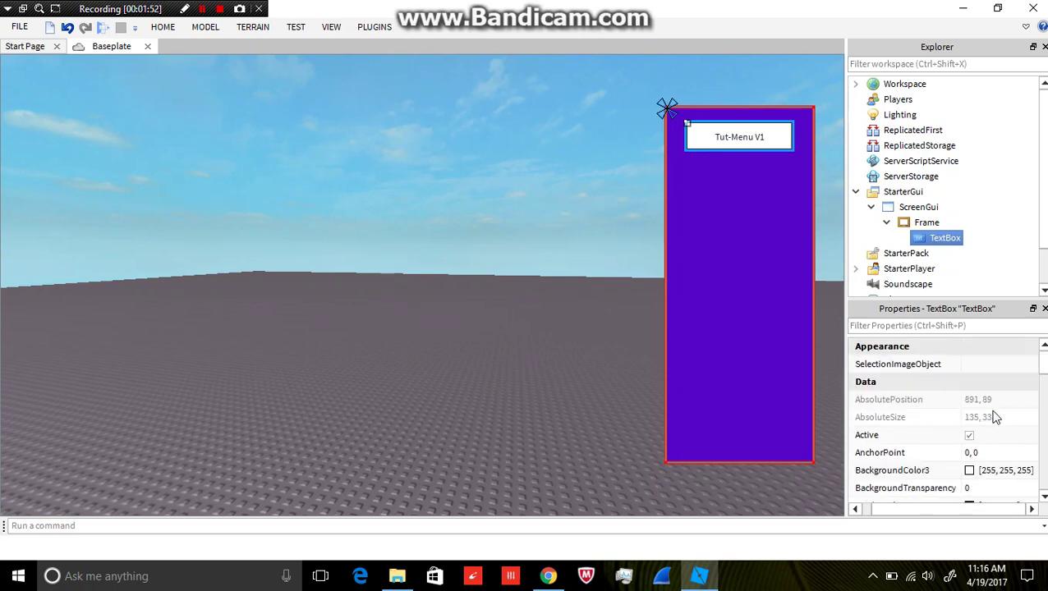
{"action": "left_click", "coordinate": [969, 471]}
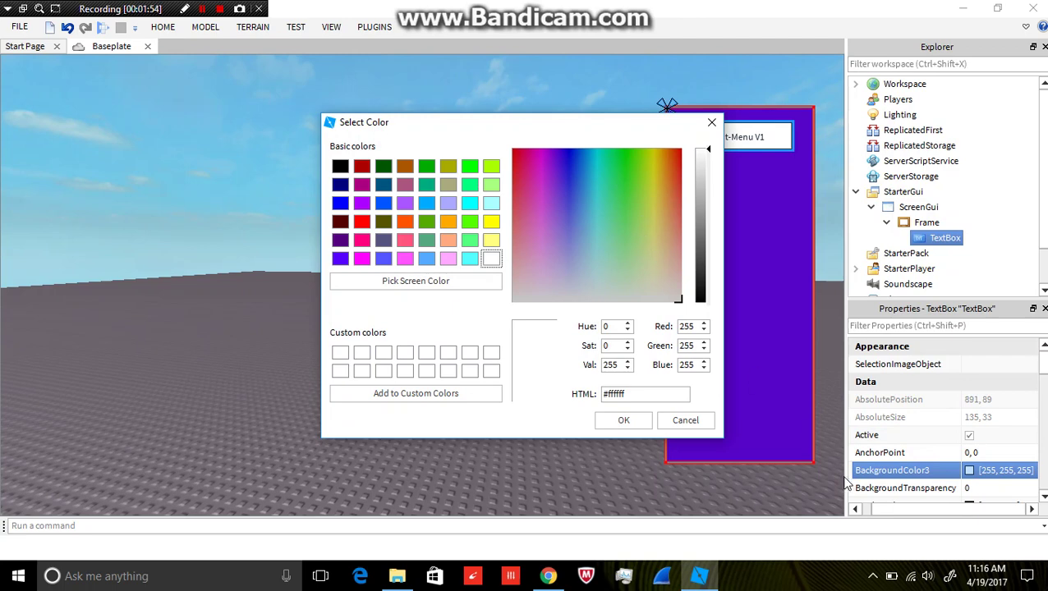
{"action": "left_click", "coordinate": [685, 421]}
{"action": "scroll", "coordinate": [981, 444], "scroll_direction": "down", "scroll_amount": 1}
{"action": "left_click", "coordinate": [989, 437]}
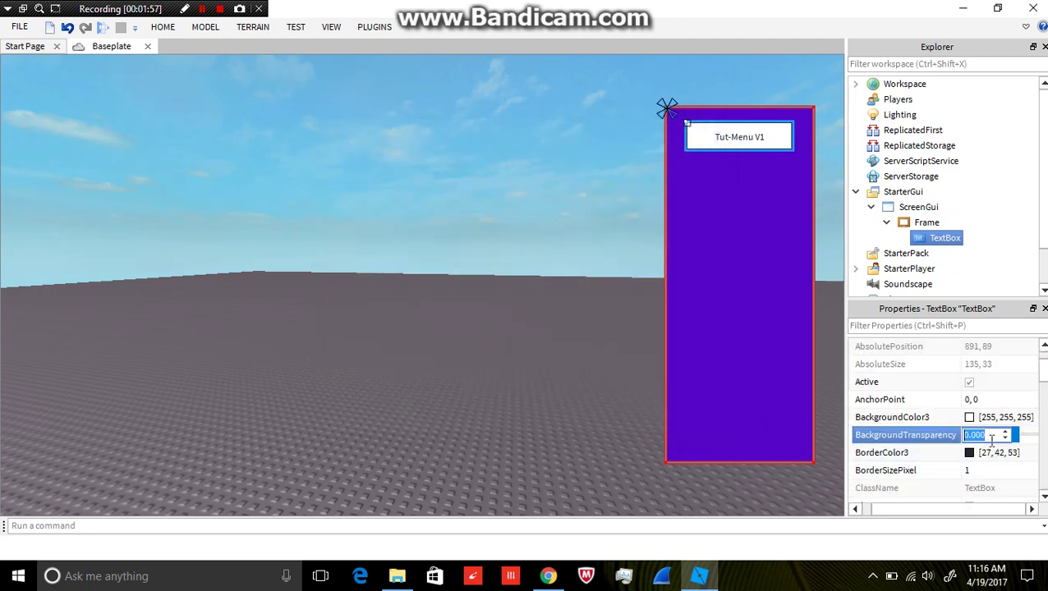
{"action": "type", "text": "1"}
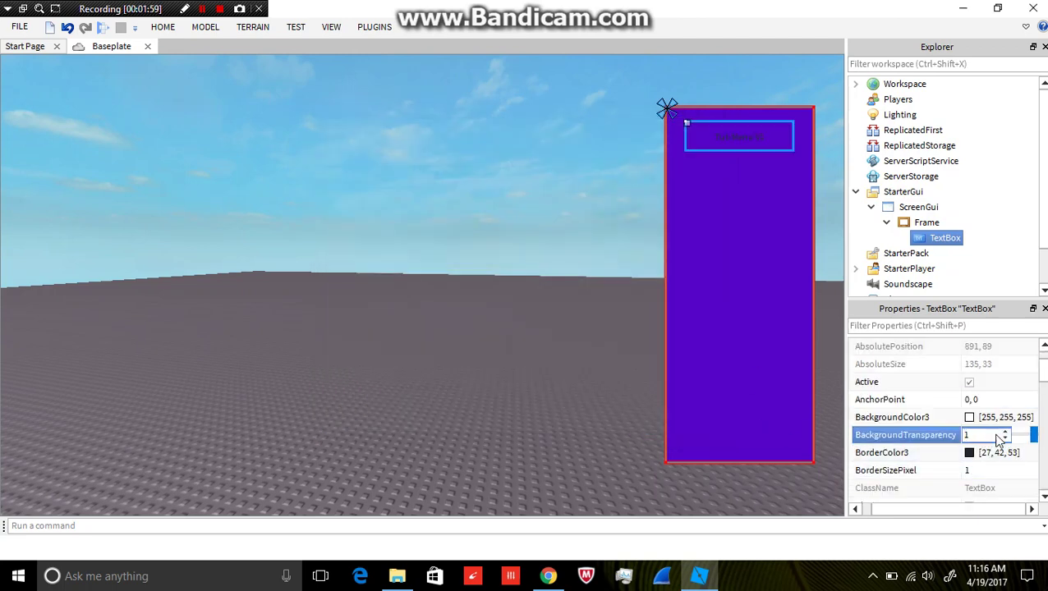
{"action": "key", "text": "Return"}
Set the text box's BorderSizePixel to 0
{"action": "left_click", "coordinate": [981, 468]}
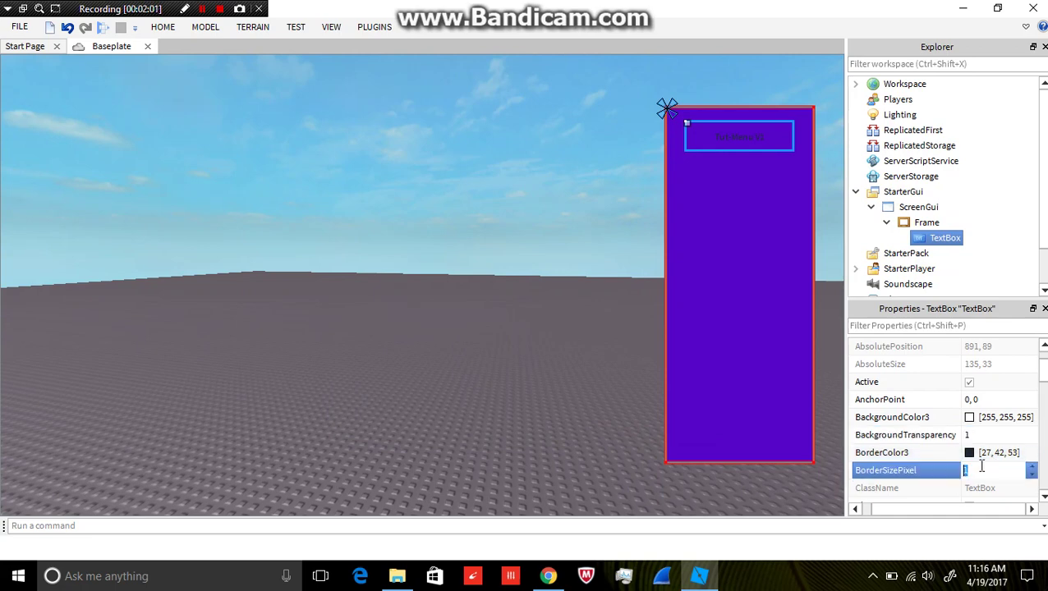
{"action": "type", "text": "0"}
{"action": "key", "text": "Return"}
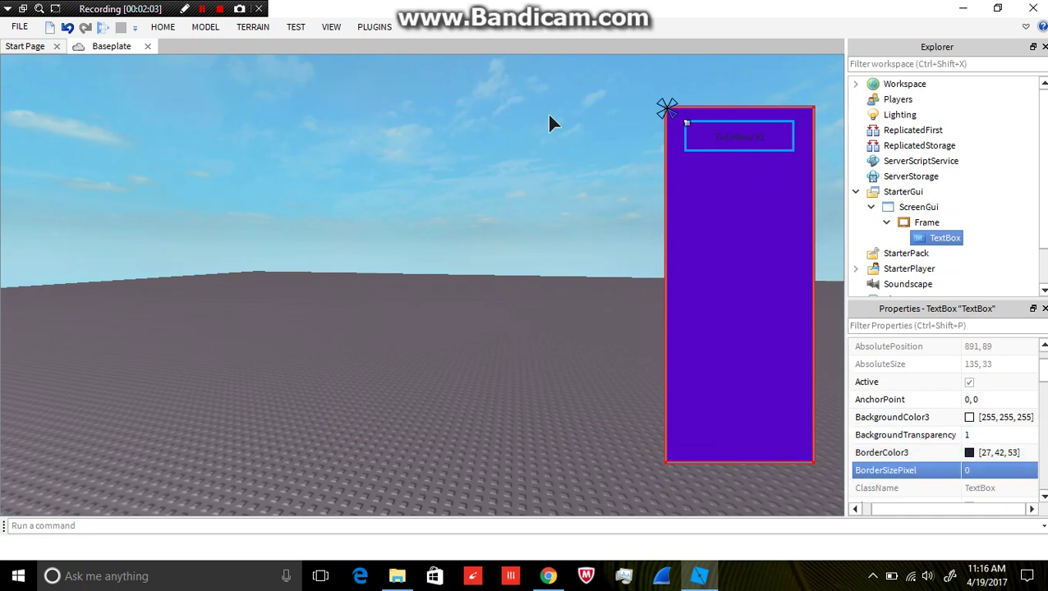
Set the text box's TextSize to 18 and nudge the box slightly lower in the frame
{"action": "scroll", "coordinate": [936, 387], "scroll_direction": "down", "scroll_amount": 10}
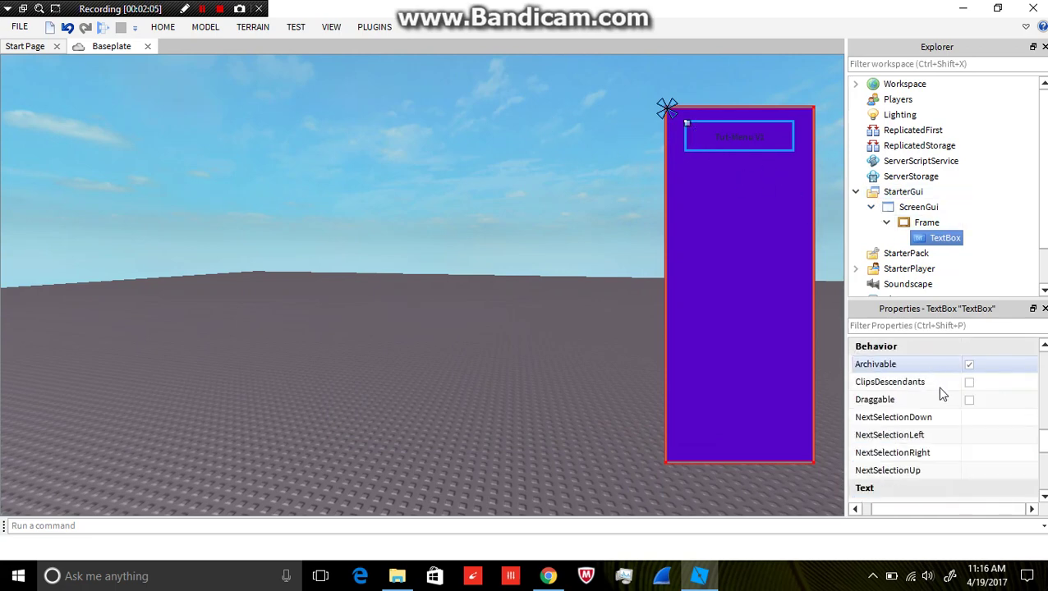
{"action": "left_click", "coordinate": [988, 382]}
{"action": "left_click", "coordinate": [1033, 379]}
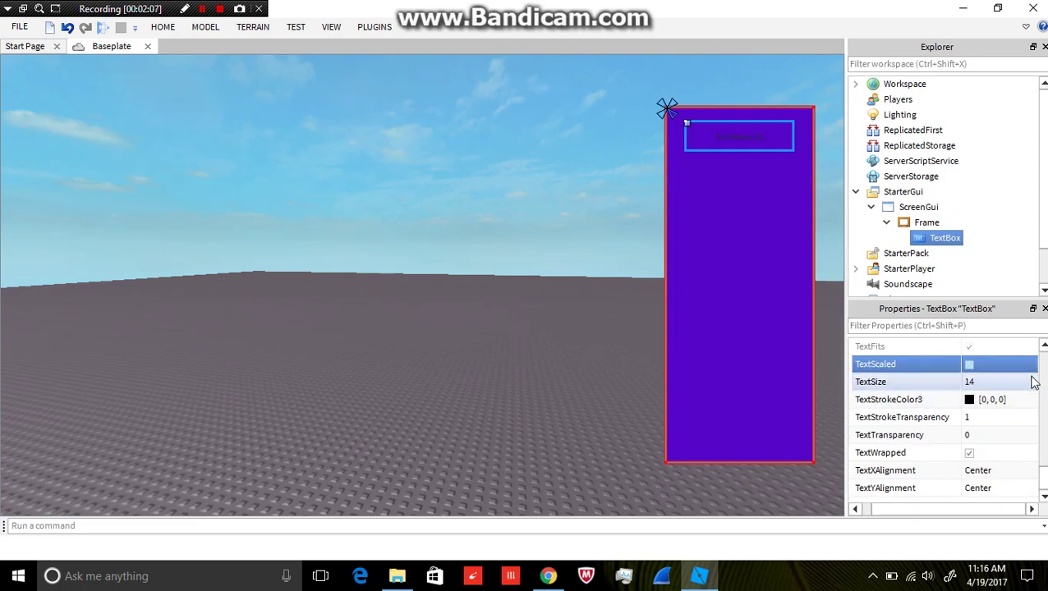
{"action": "left_click", "coordinate": [1033, 379]}
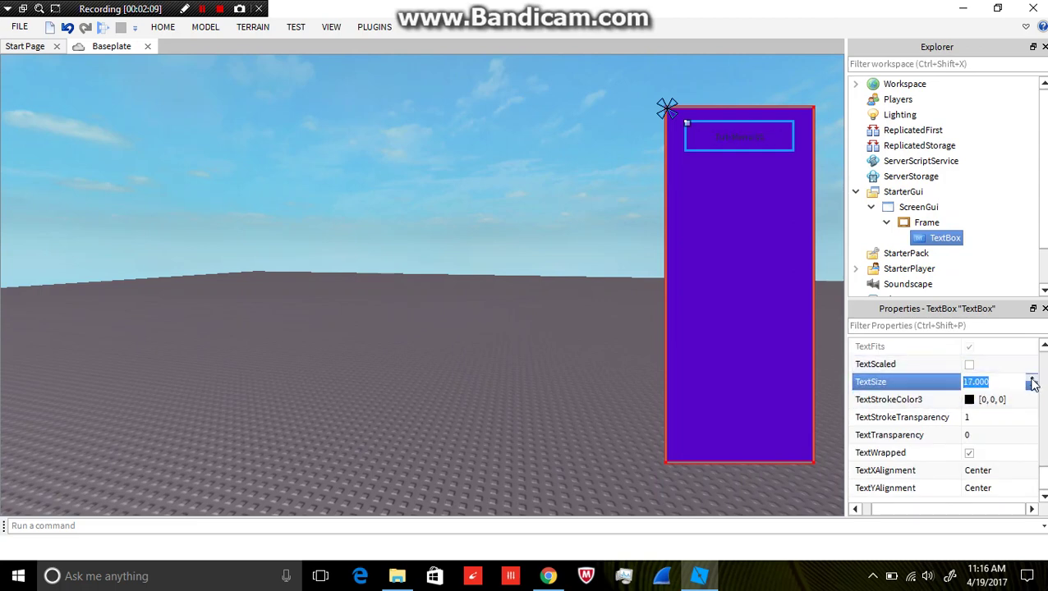
{"action": "left_click", "coordinate": [1033, 381]}
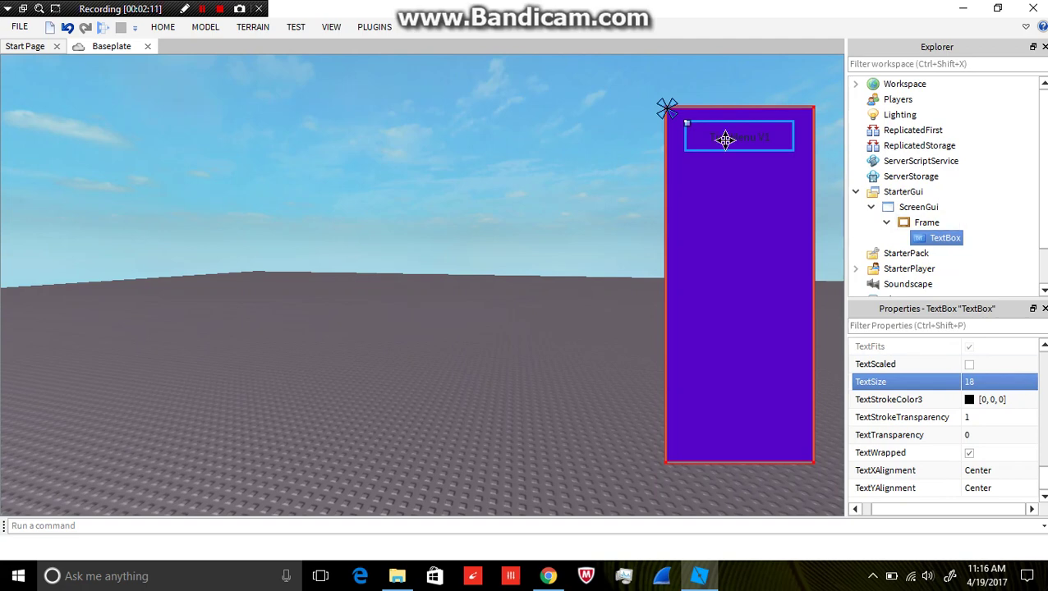
{"action": "left_click_drag", "start_coordinate": [737, 140], "coordinate": [742, 141]}
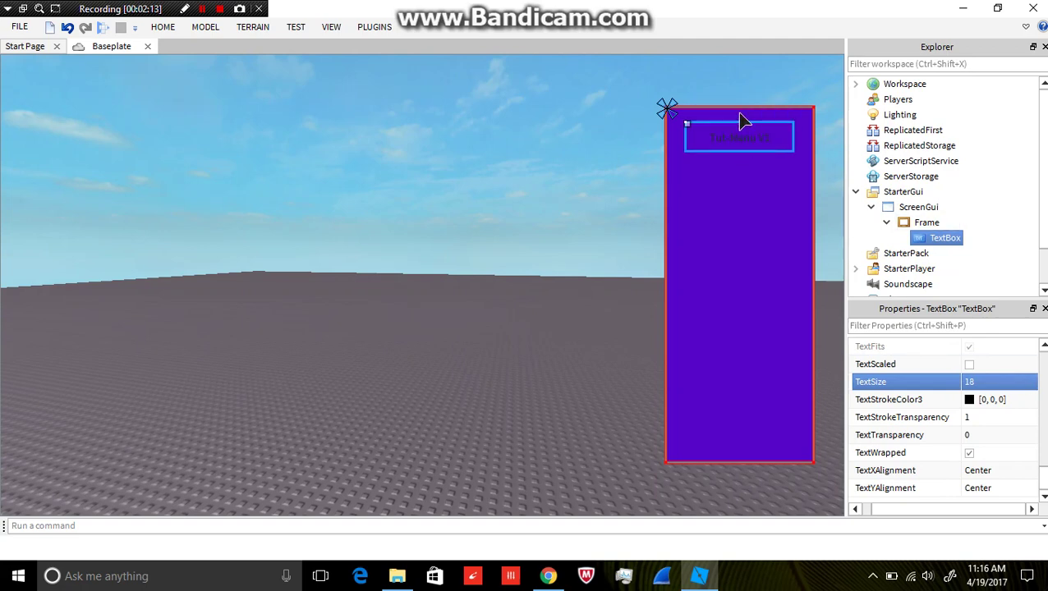
{"action": "left_click", "coordinate": [944, 224]}
{"action": "right_click", "coordinate": [944, 223]}
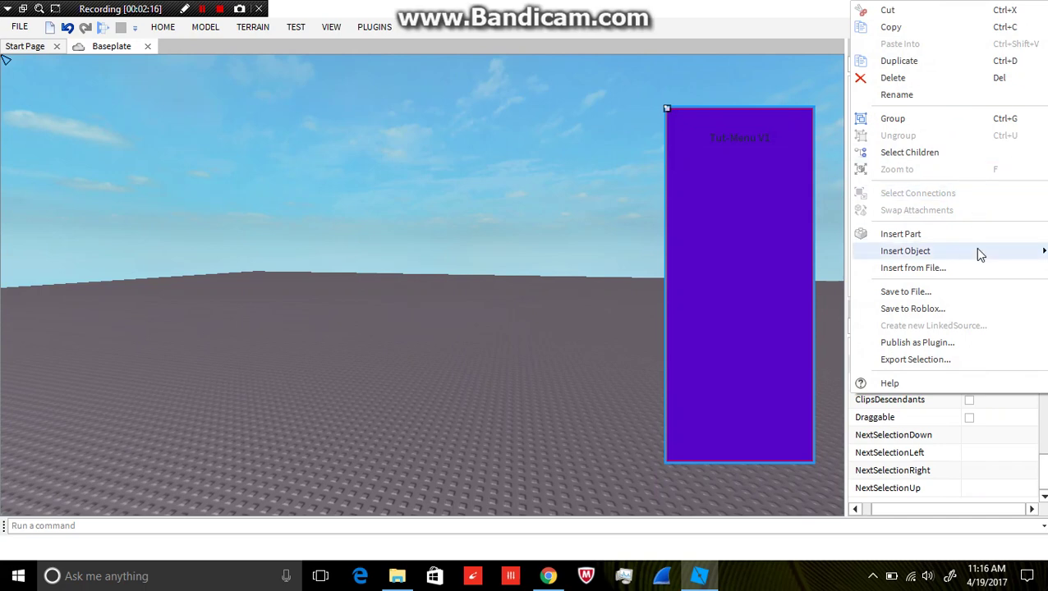
{"action": "mouse_move", "coordinate": [974, 251]}
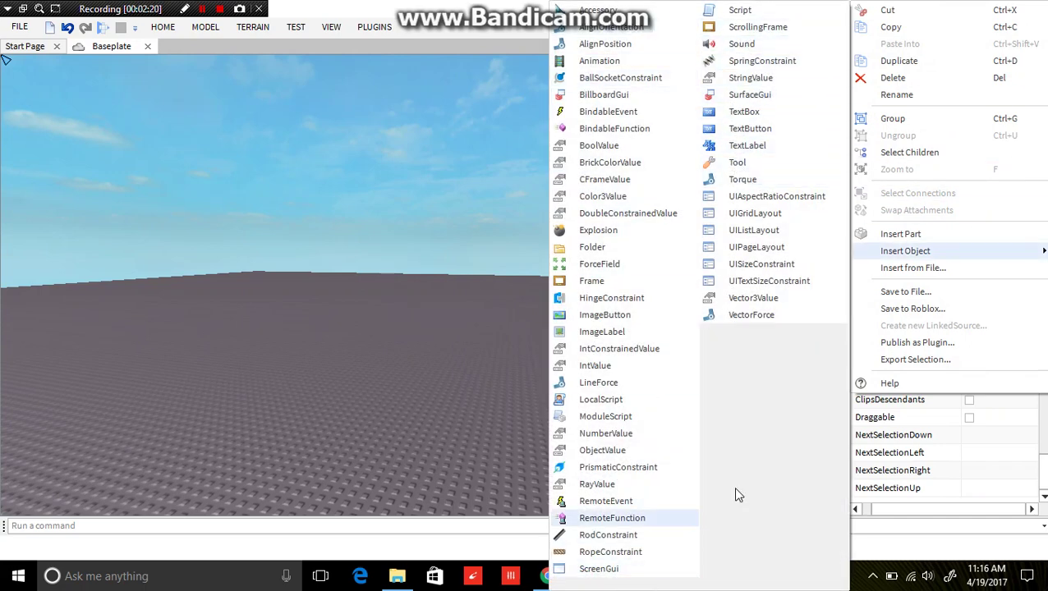
{"action": "left_click", "coordinate": [850, 374]}
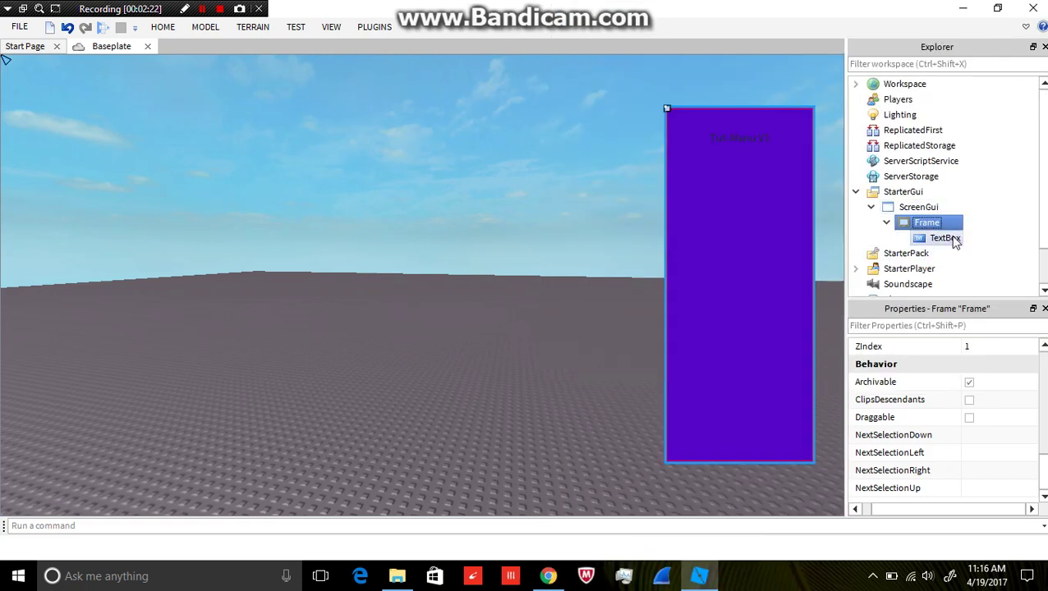
Insert a Frame inside the menu frame and shape it into a thin bar about 188 by 7 spanning the menu beneath the title
{"action": "right_click", "coordinate": [944, 230]}
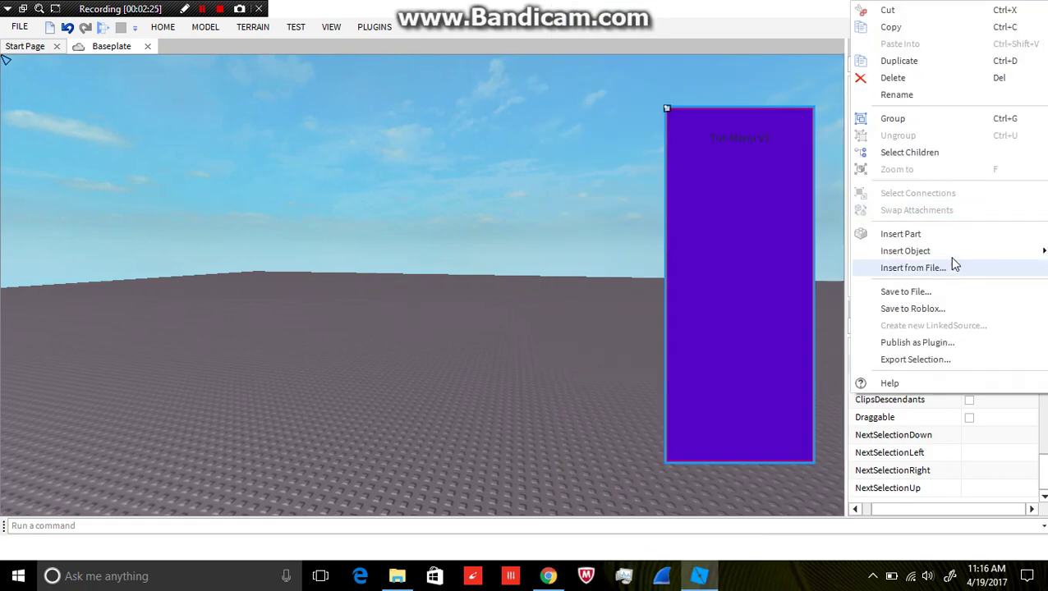
{"action": "mouse_move", "coordinate": [948, 251]}
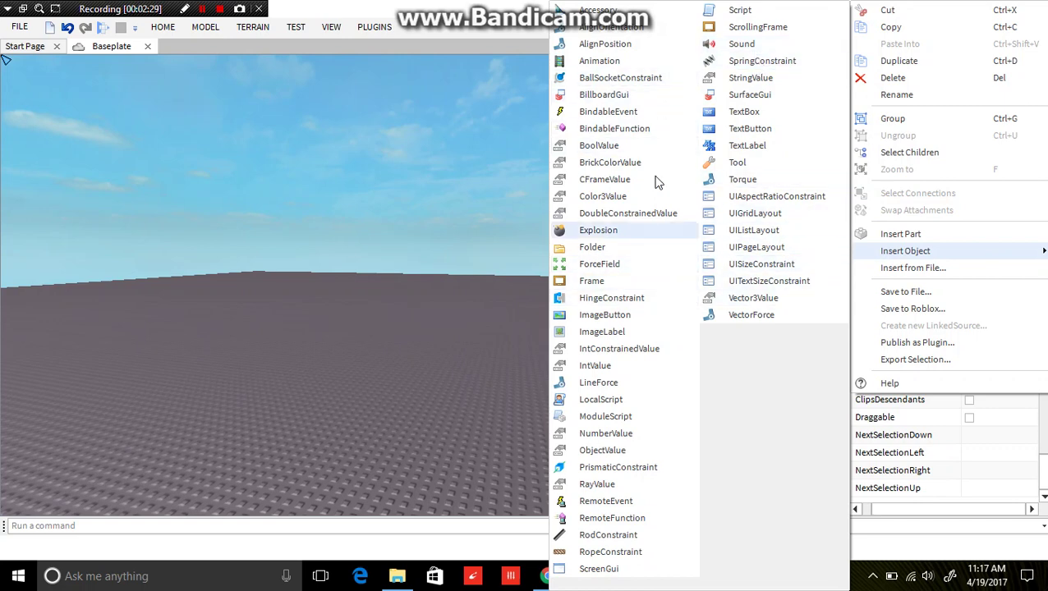
{"action": "left_click", "coordinate": [618, 289]}
{"action": "left_click_drag", "start_coordinate": [698, 159], "coordinate": [551, 220]}
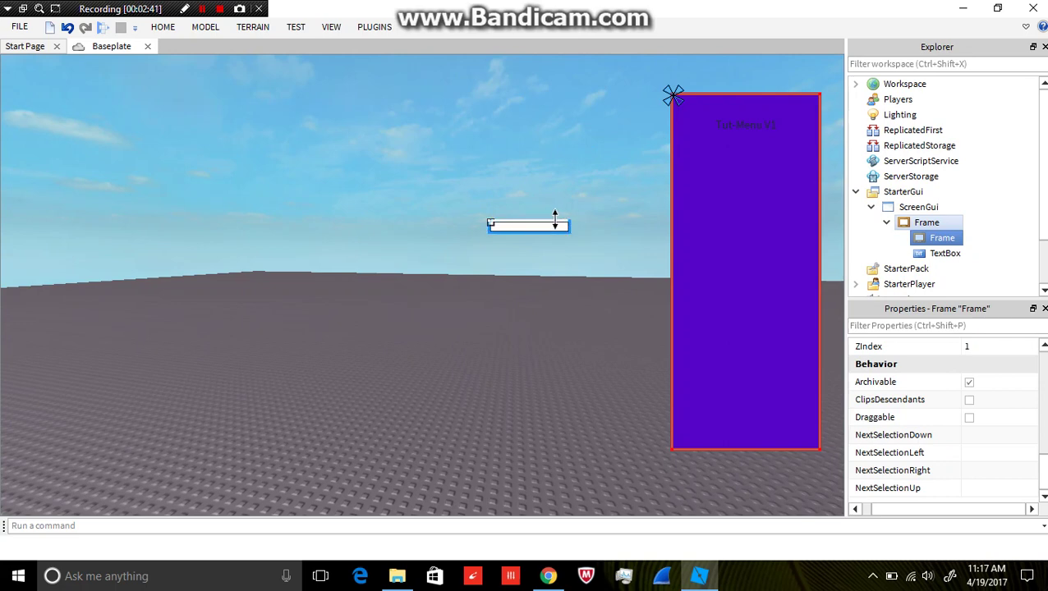
{"action": "left_click_drag", "start_coordinate": [559, 225], "coordinate": [608, 230]}
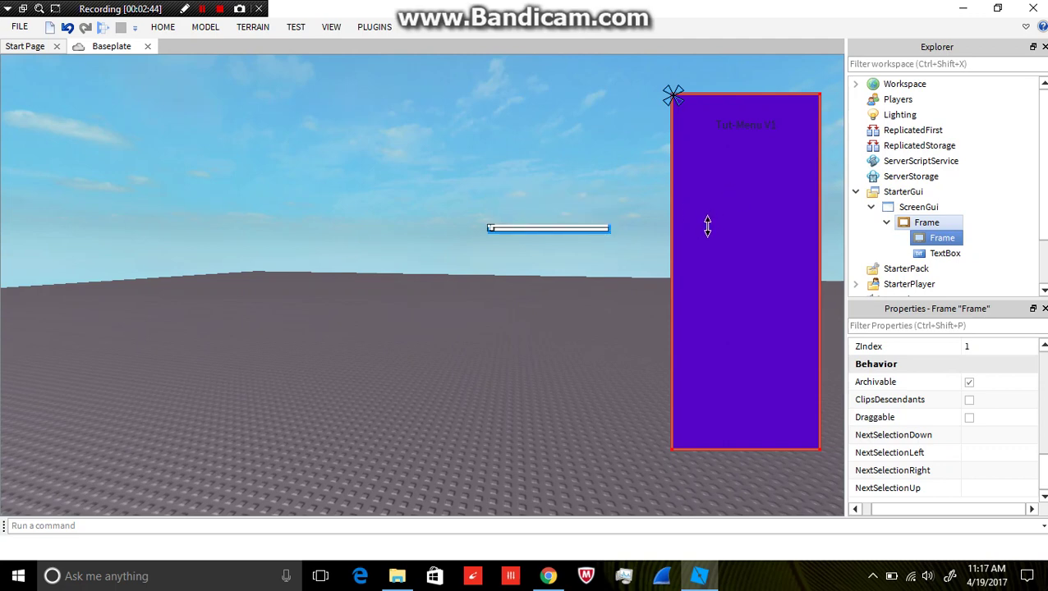
{"action": "left_click_drag", "start_coordinate": [576, 229], "coordinate": [755, 147]}
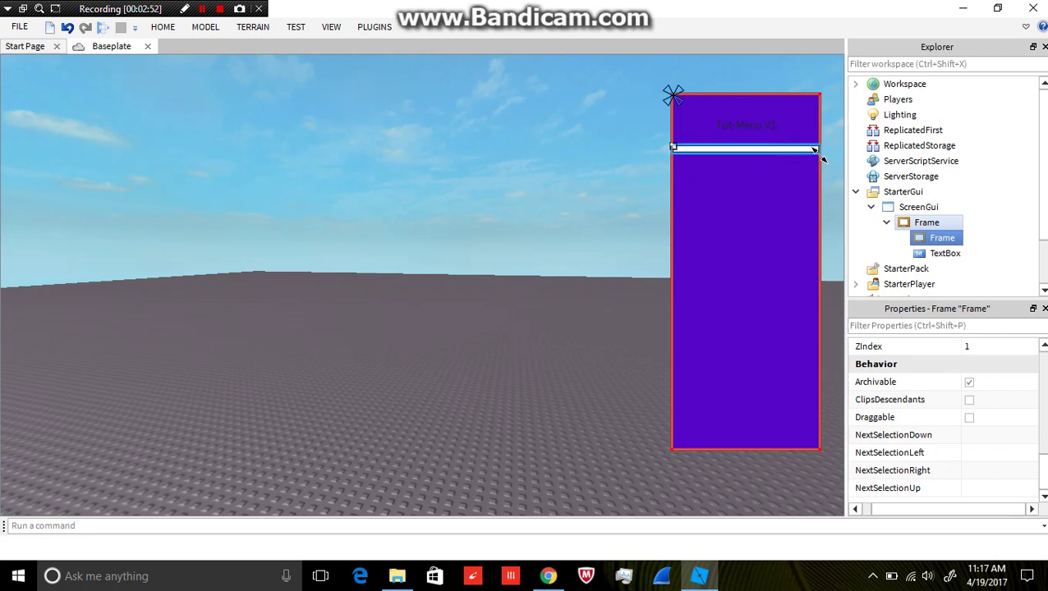
{"action": "scroll", "coordinate": [953, 423], "scroll_direction": "up", "scroll_amount": 8}
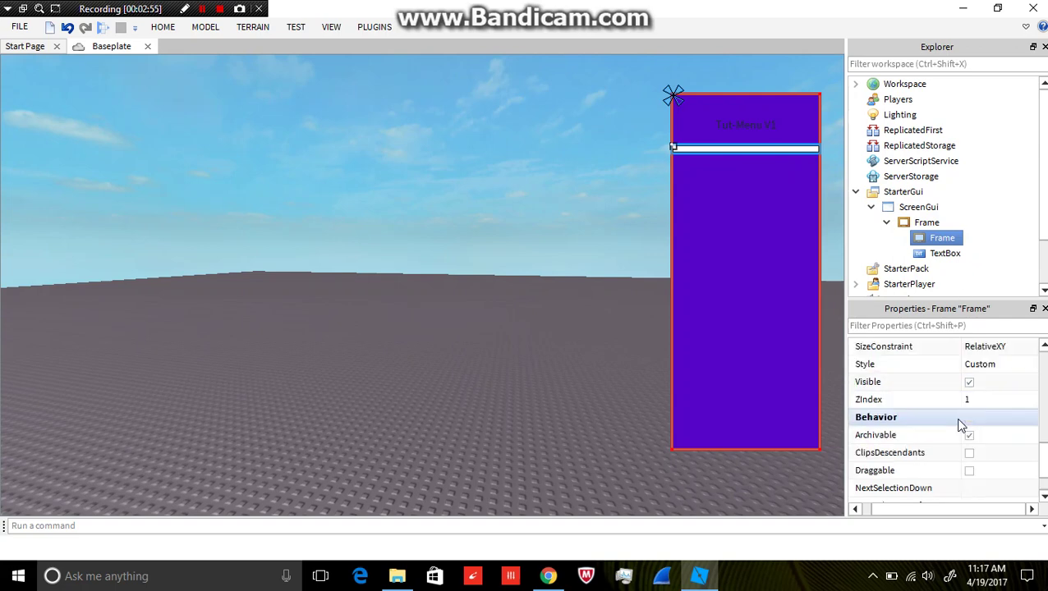
{"action": "scroll", "coordinate": [976, 451], "scroll_direction": "down", "scroll_amount": 1}
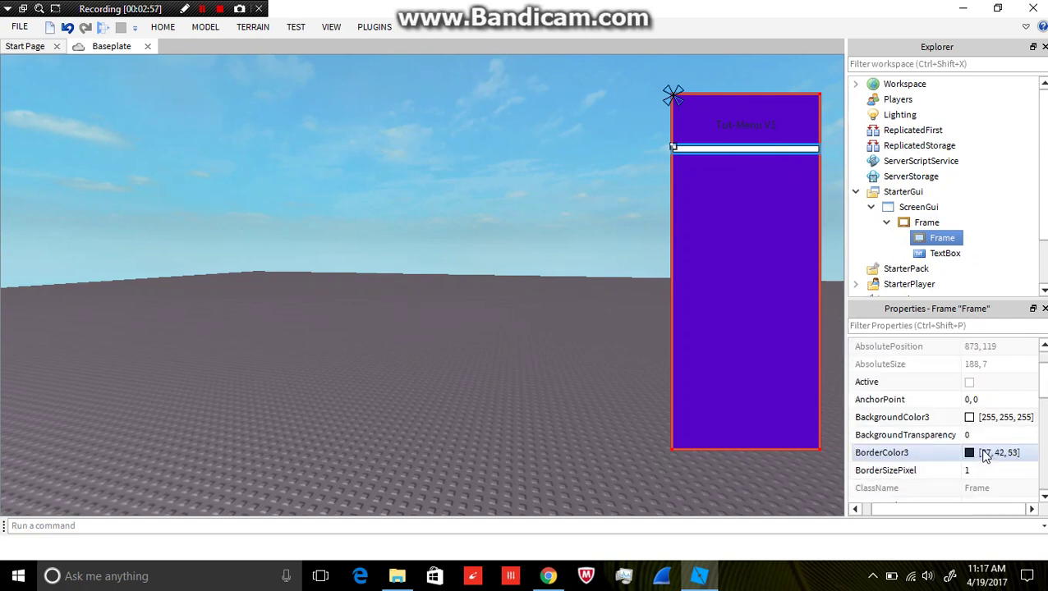
{"action": "left_click", "coordinate": [970, 417]}
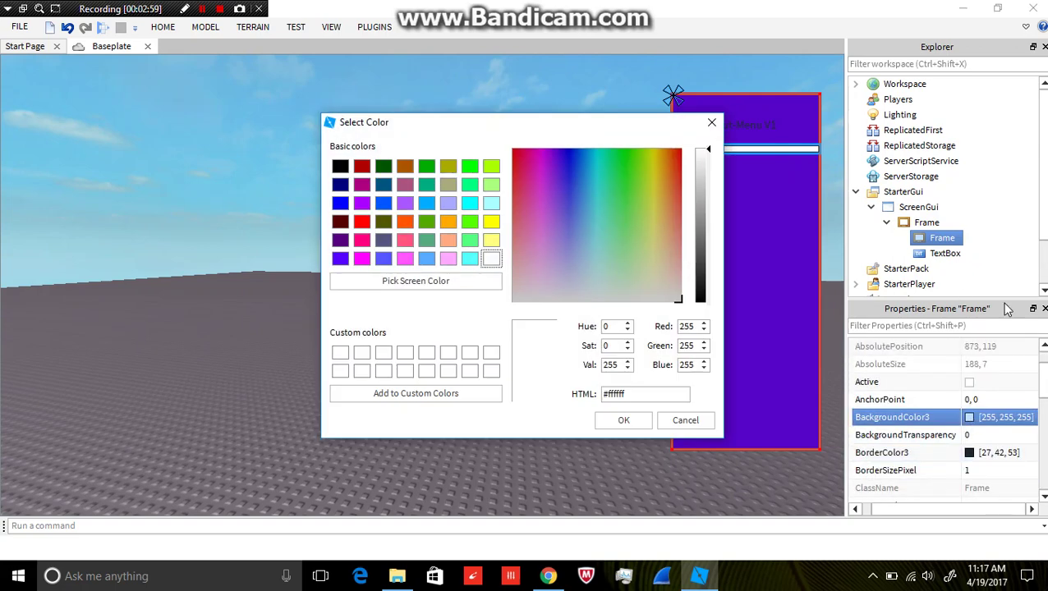
{"action": "left_click", "coordinate": [685, 420]}
Copy the HTML code #5503c7 of the outer menu frame's BackgroundColor3
{"action": "left_click", "coordinate": [927, 222]}
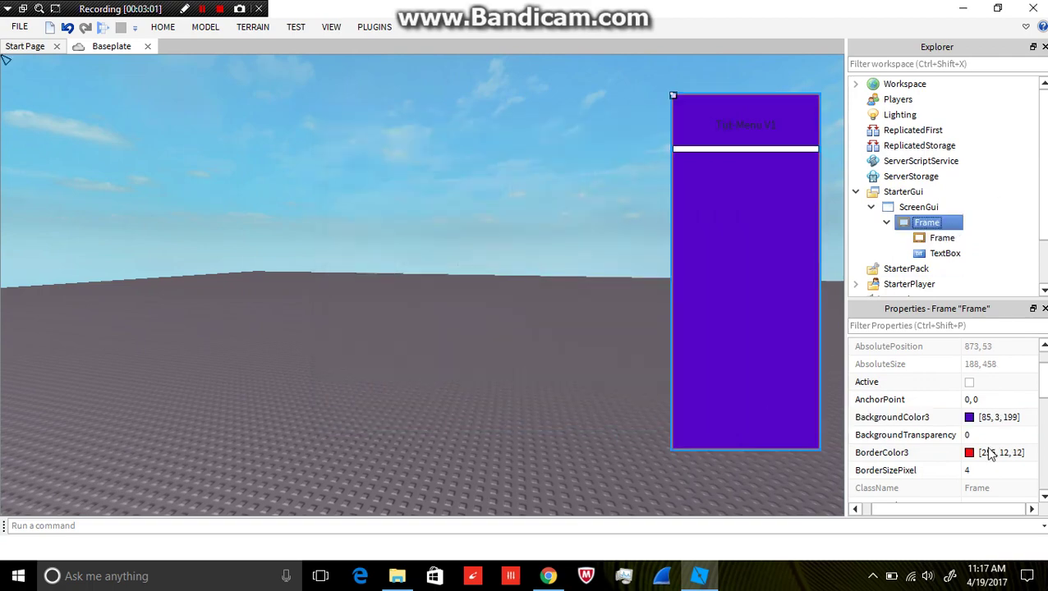
{"action": "left_click", "coordinate": [969, 418]}
{"action": "left_click_drag", "start_coordinate": [661, 394], "coordinate": [575, 392]}
{"action": "key", "text": "ctrl+c"}
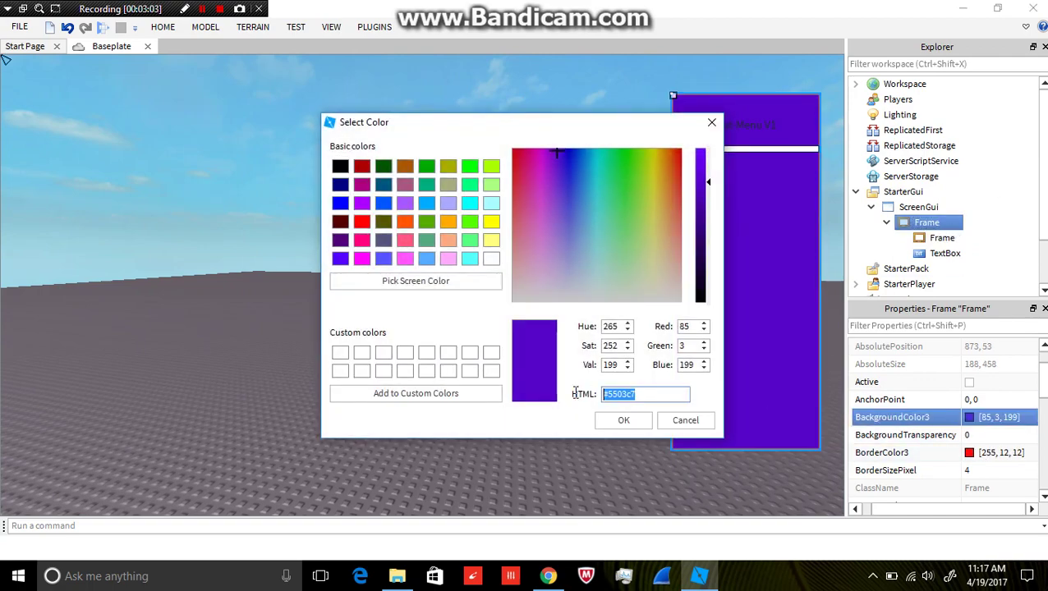
{"action": "left_click", "coordinate": [705, 422]}
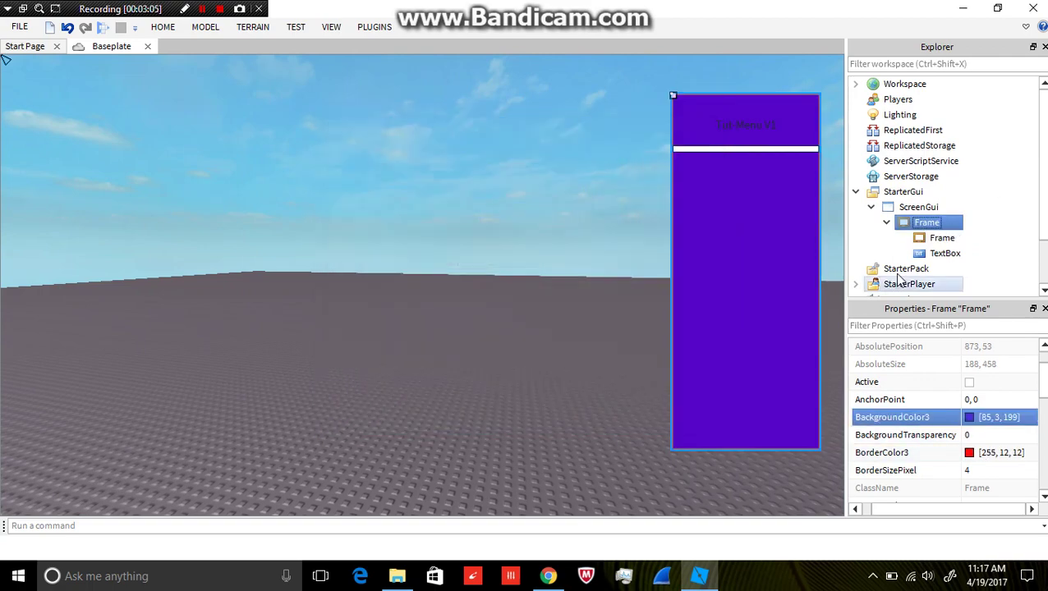
Set the inner bar frame's BackgroundColor3 to the copied colour #5503c7
{"action": "left_click", "coordinate": [937, 237]}
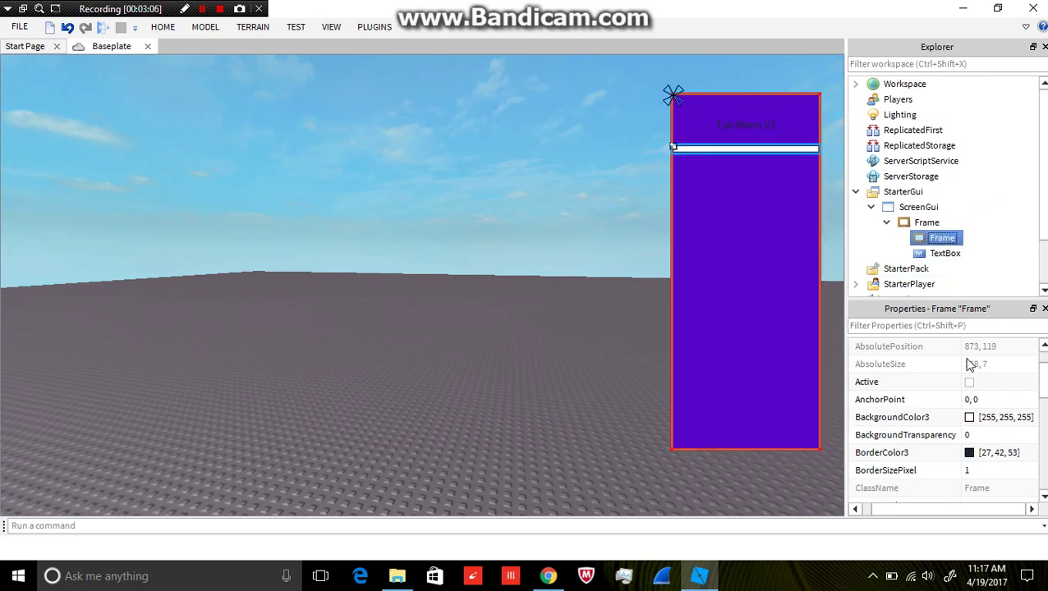
{"action": "left_click", "coordinate": [969, 417]}
{"action": "left_click_drag", "start_coordinate": [684, 397], "coordinate": [558, 417]}
{"action": "key", "text": "ctrl+v"}
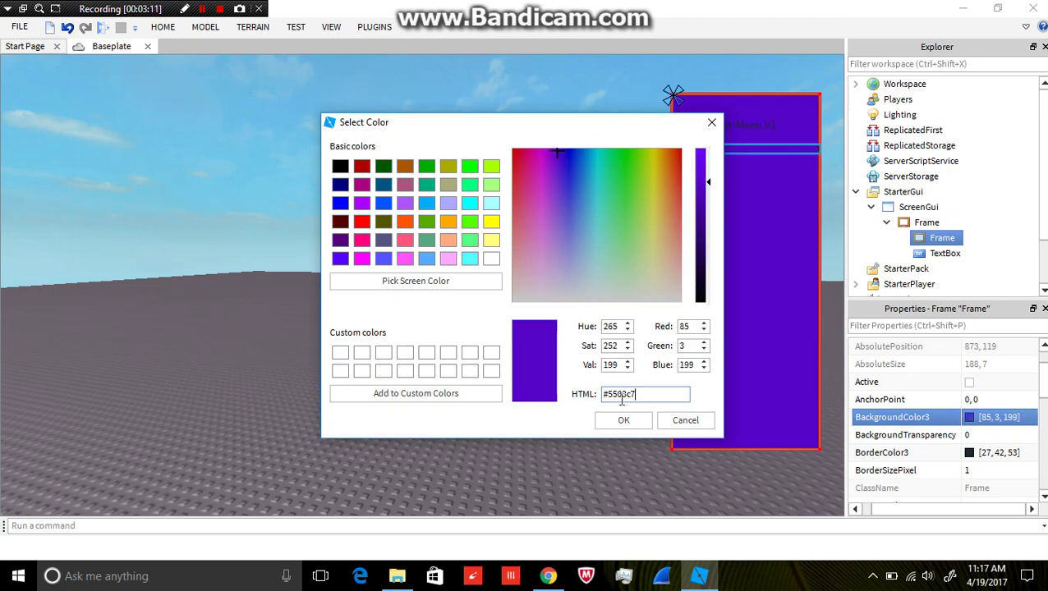
{"action": "left_click", "coordinate": [622, 420]}
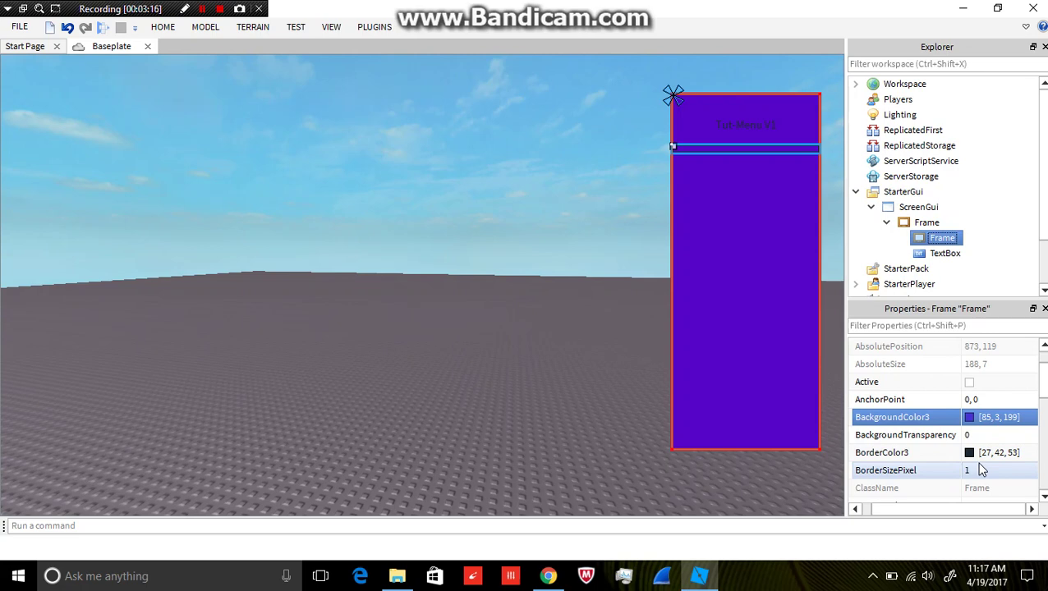
Copy the HTML code #ff0c0c of the outer menu frame's BorderColor3
{"action": "left_click", "coordinate": [945, 223]}
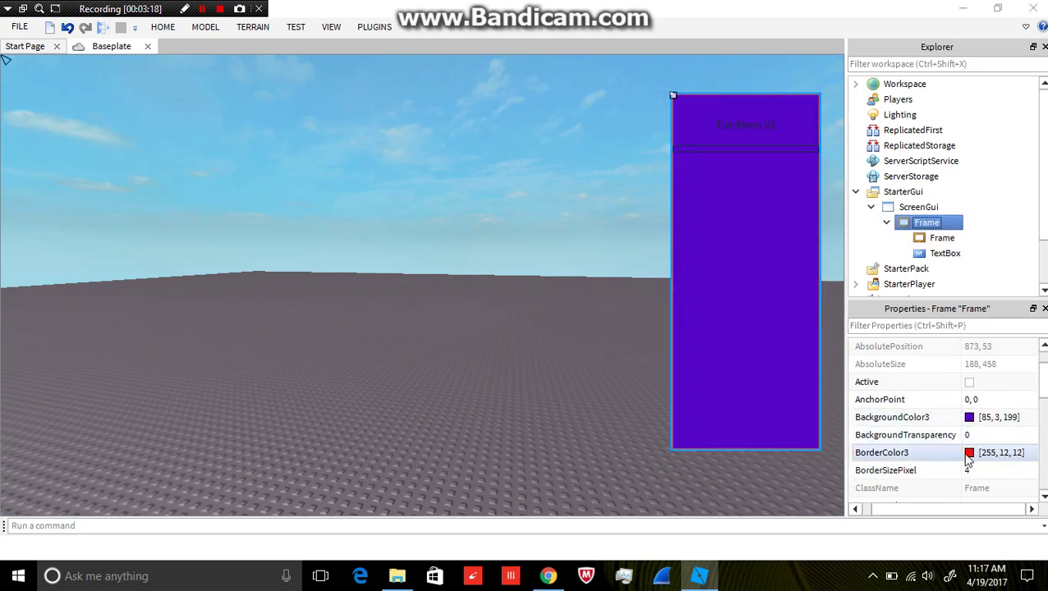
{"action": "left_click", "coordinate": [968, 452]}
{"action": "left_click_drag", "start_coordinate": [632, 394], "coordinate": [572, 399]}
{"action": "key", "text": "ctrl+c"}
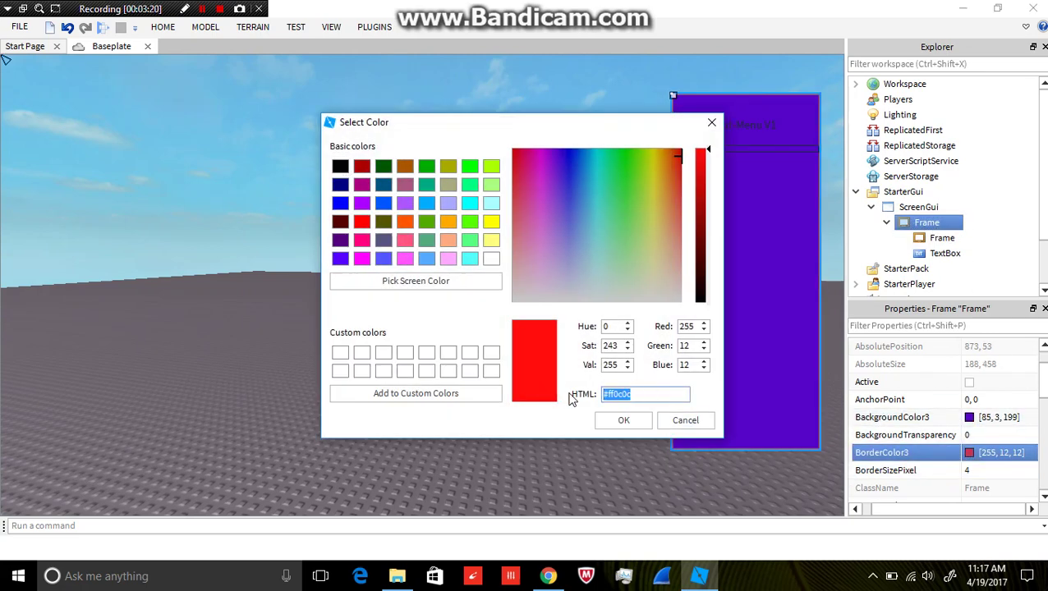
{"action": "left_click", "coordinate": [623, 420]}
Set the inner bar frame's BackgroundColor3 to the copied red #ff0c0c
{"action": "left_click", "coordinate": [942, 237]}
{"action": "left_click", "coordinate": [969, 417]}
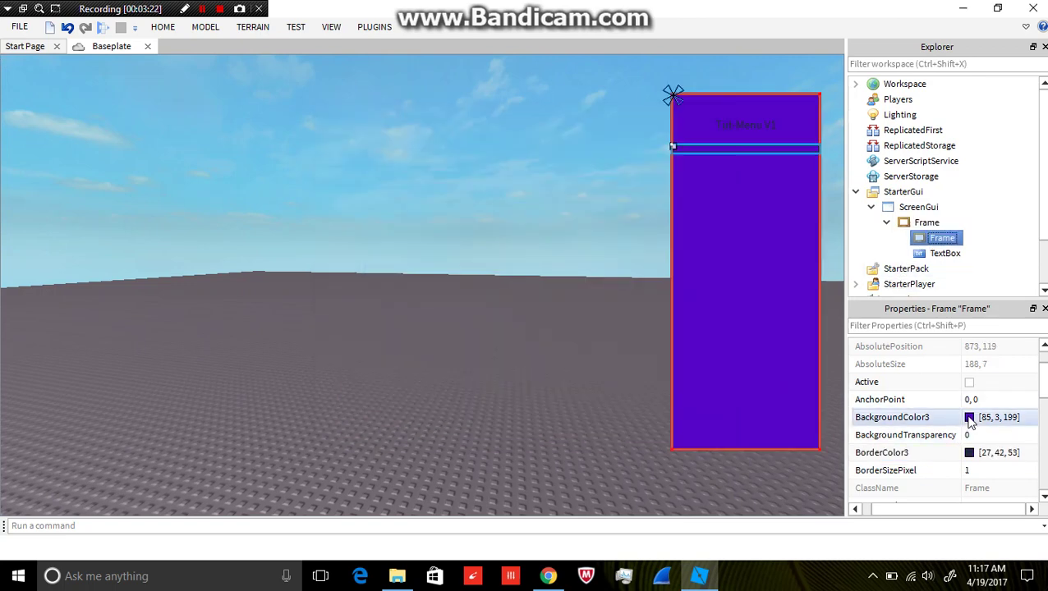
{"action": "left_click_drag", "start_coordinate": [635, 396], "coordinate": [566, 415]}
{"action": "key", "text": "ctrl+v"}
{"action": "left_click", "coordinate": [624, 421]}
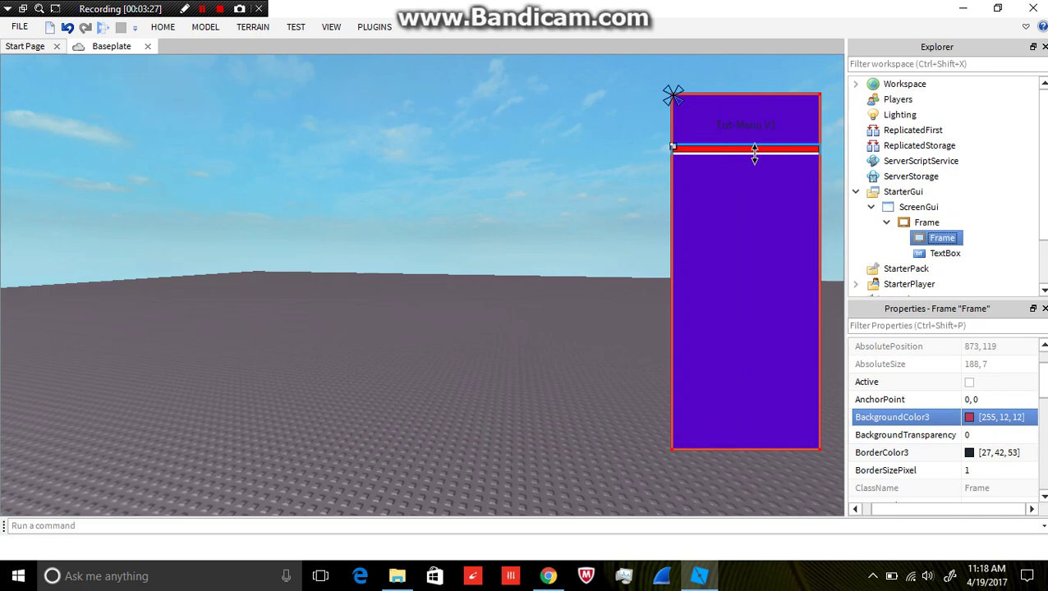
Adjust the red bar's thickness beneath the title so that it measures about 188 by 6
{"action": "left_click_drag", "start_coordinate": [758, 151], "coordinate": [764, 153]}
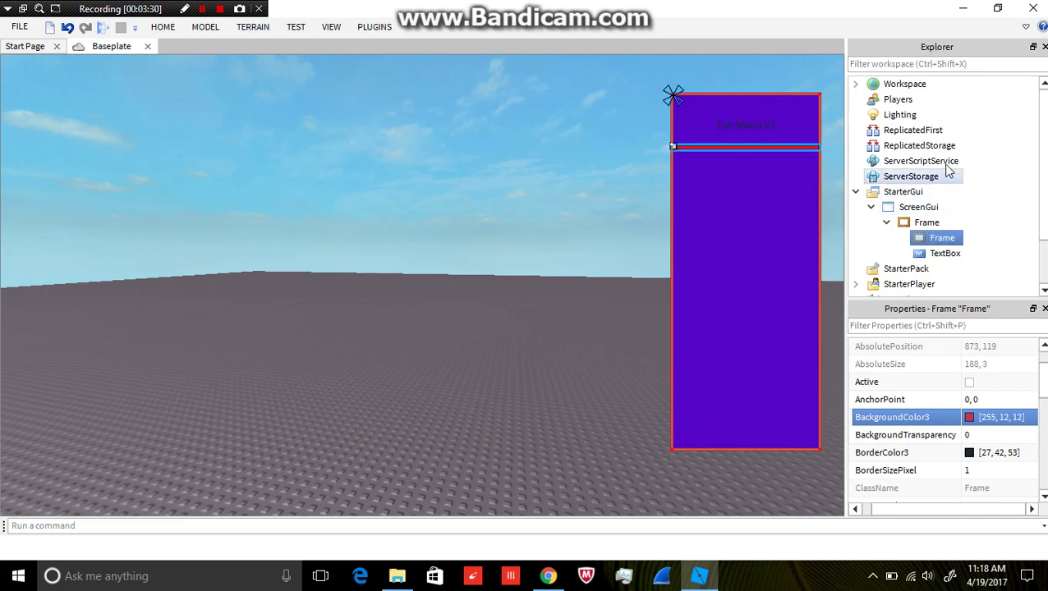
{"action": "left_click", "coordinate": [934, 211]}
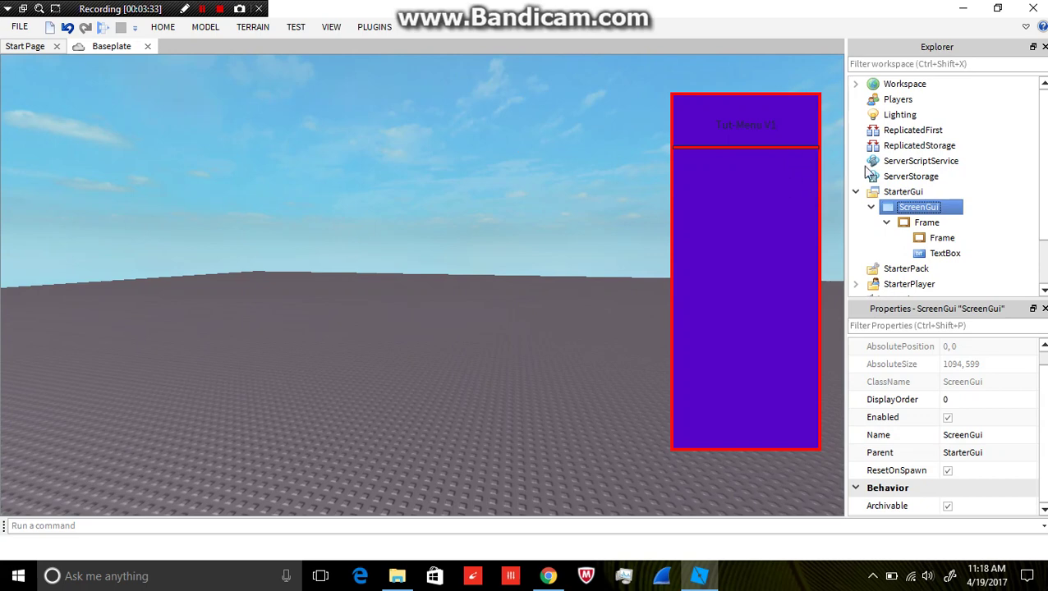
{"action": "left_click", "coordinate": [942, 238]}
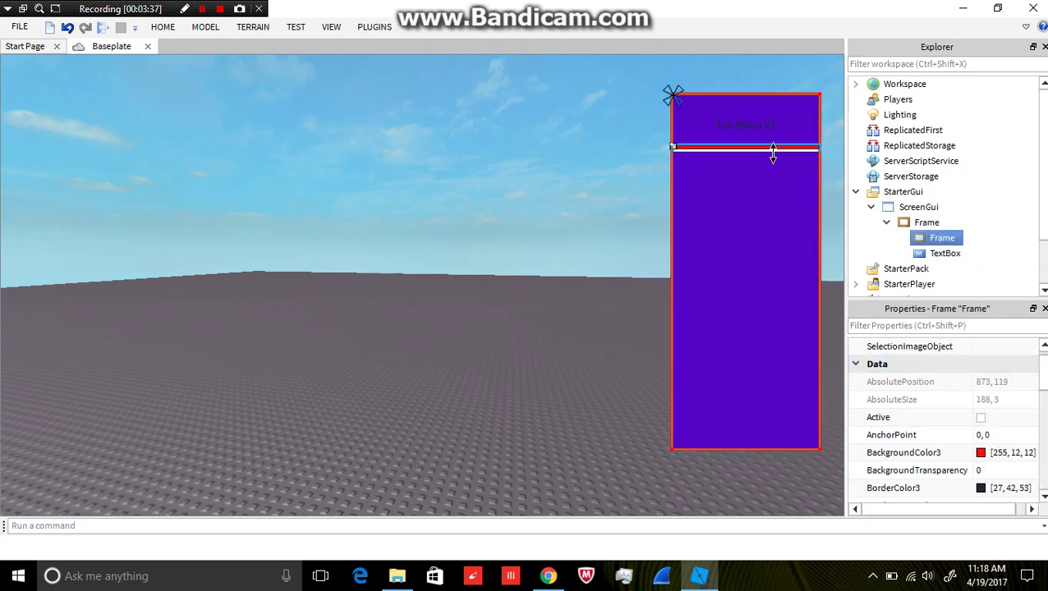
{"action": "left_click_drag", "start_coordinate": [773, 154], "coordinate": [774, 156]}
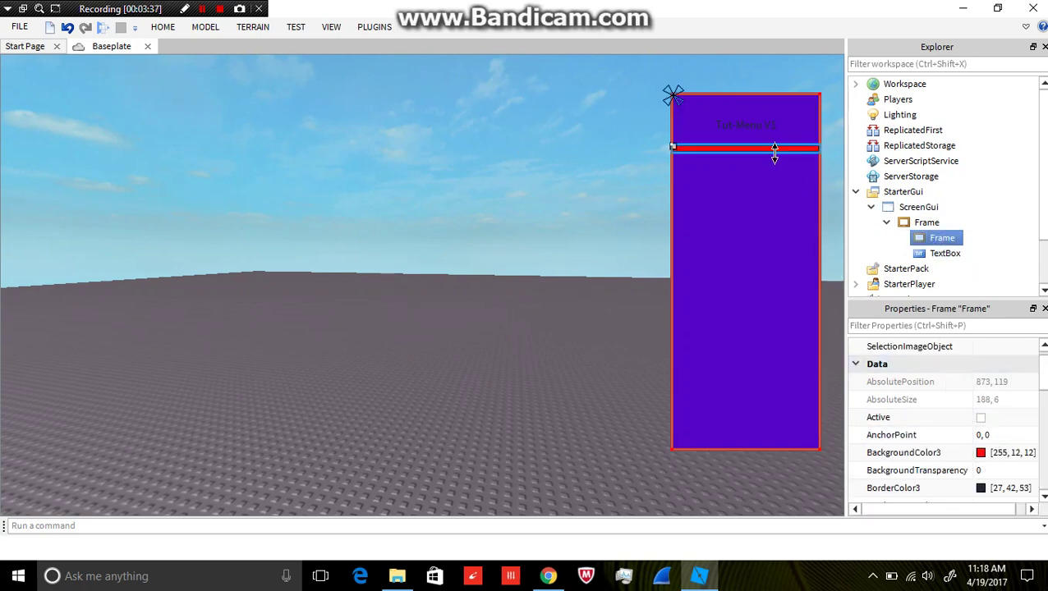
Set the red bar's BorderSizePixel to 0 and deselect it to check the menu
{"action": "scroll", "coordinate": [987, 483], "scroll_direction": "down", "scroll_amount": 3}
{"action": "left_click", "coordinate": [983, 453]}
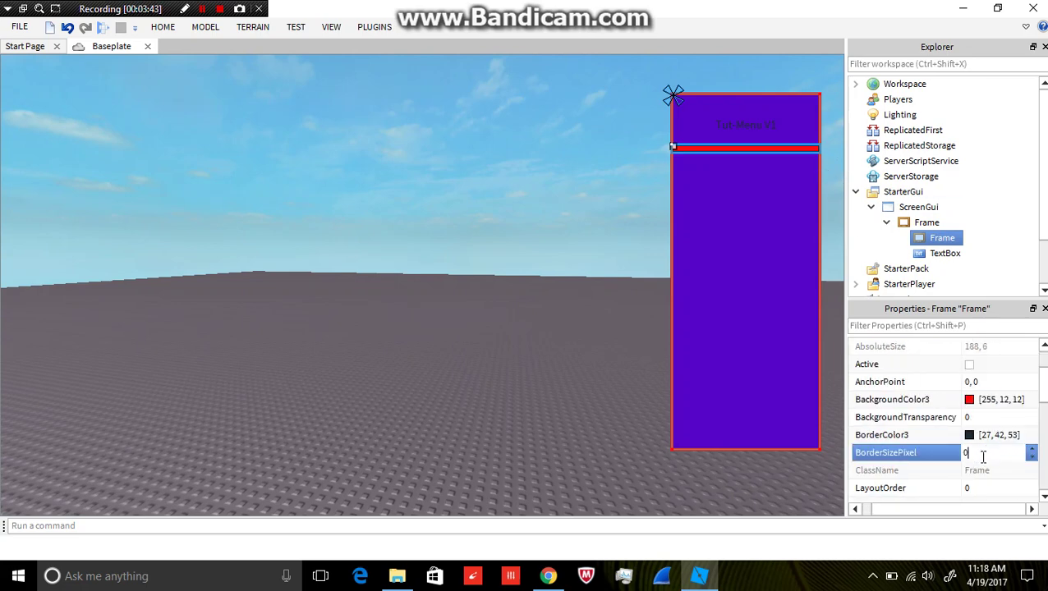
{"action": "key", "text": "Return"}
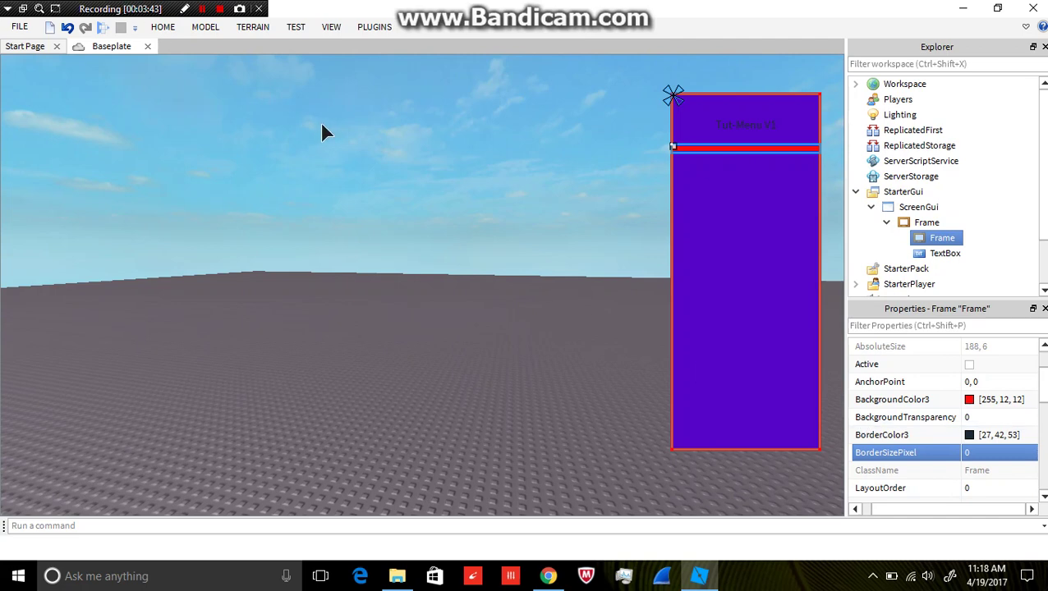
{"action": "left_click", "coordinate": [914, 194]}
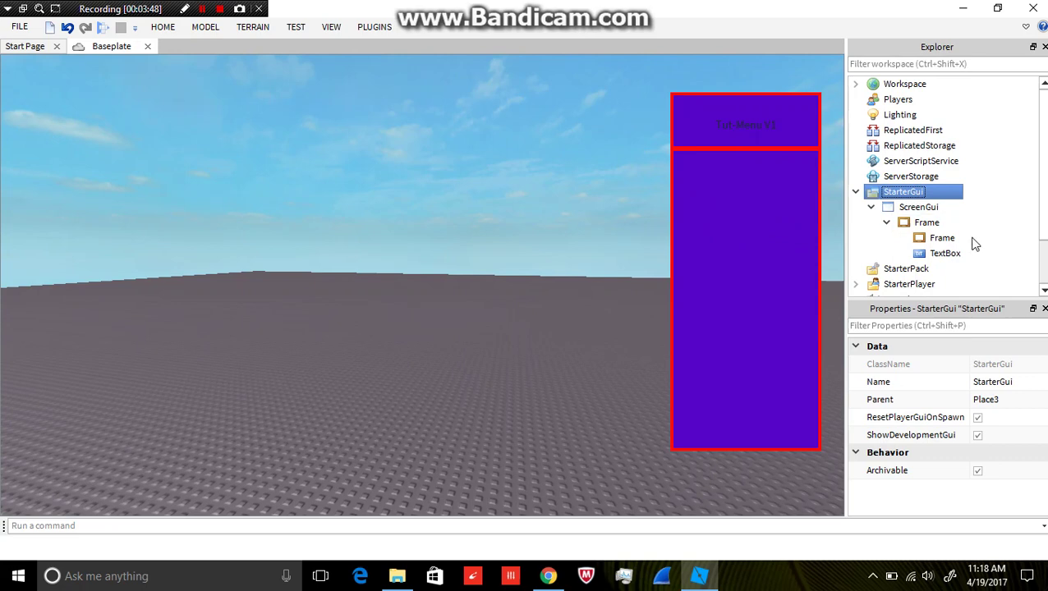
Set the title text box's TextColor3 to bright green, about 88, 236, 19, and deselect it
{"action": "left_click", "coordinate": [944, 254]}
{"action": "scroll", "coordinate": [1008, 448], "scroll_direction": "down", "scroll_amount": 4}
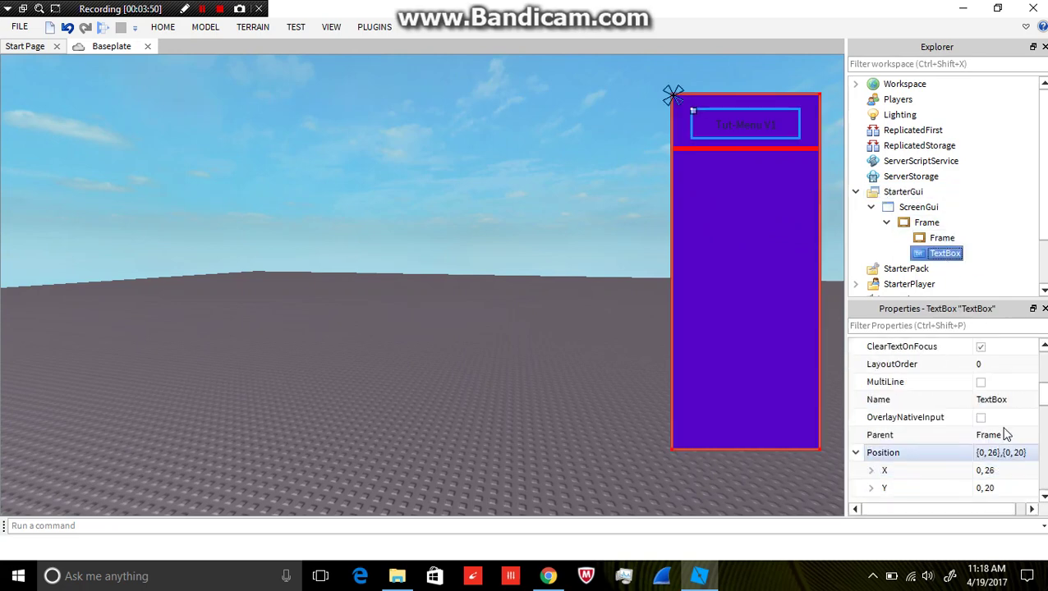
{"action": "scroll", "coordinate": [997, 420], "scroll_direction": "down", "scroll_amount": 4}
{"action": "scroll", "coordinate": [998, 419], "scroll_direction": "up", "scroll_amount": 3}
{"action": "scroll", "coordinate": [997, 419], "scroll_direction": "up", "scroll_amount": 2}
{"action": "scroll", "coordinate": [977, 423], "scroll_direction": "down", "scroll_amount": 10}
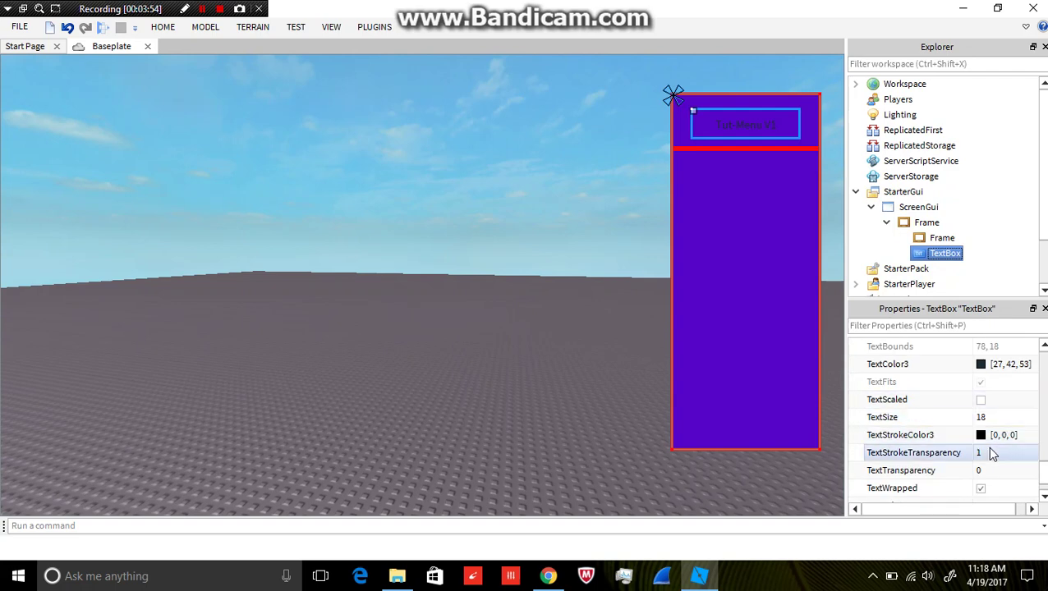
{"action": "left_click", "coordinate": [981, 364]}
{"action": "left_click_drag", "start_coordinate": [636, 262], "coordinate": [635, 164]}
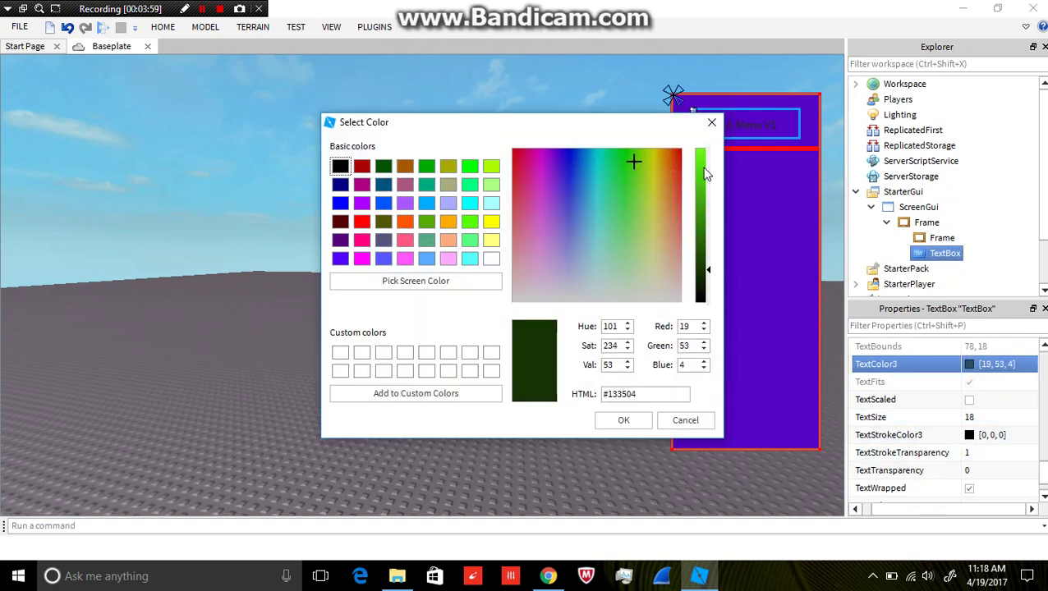
{"action": "left_click_drag", "start_coordinate": [704, 174], "coordinate": [698, 163]}
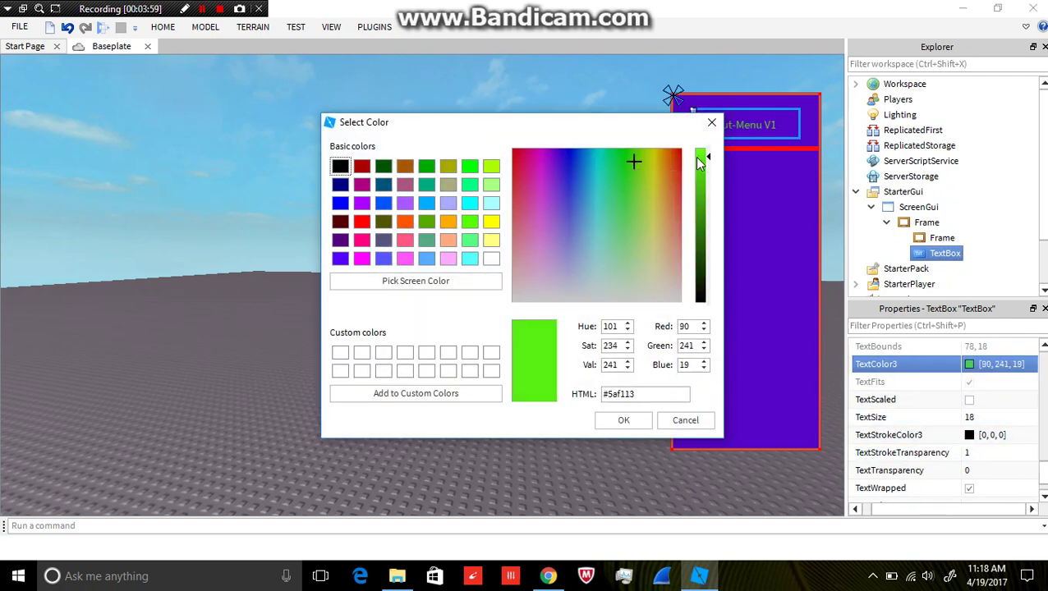
{"action": "left_click", "coordinate": [625, 421]}
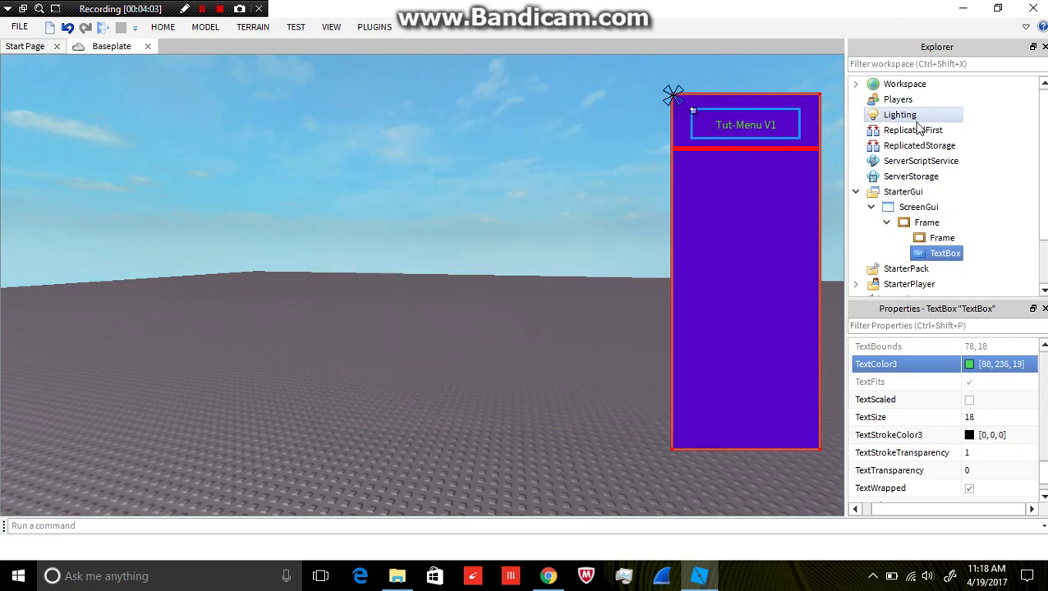
{"action": "left_click", "coordinate": [910, 192]}
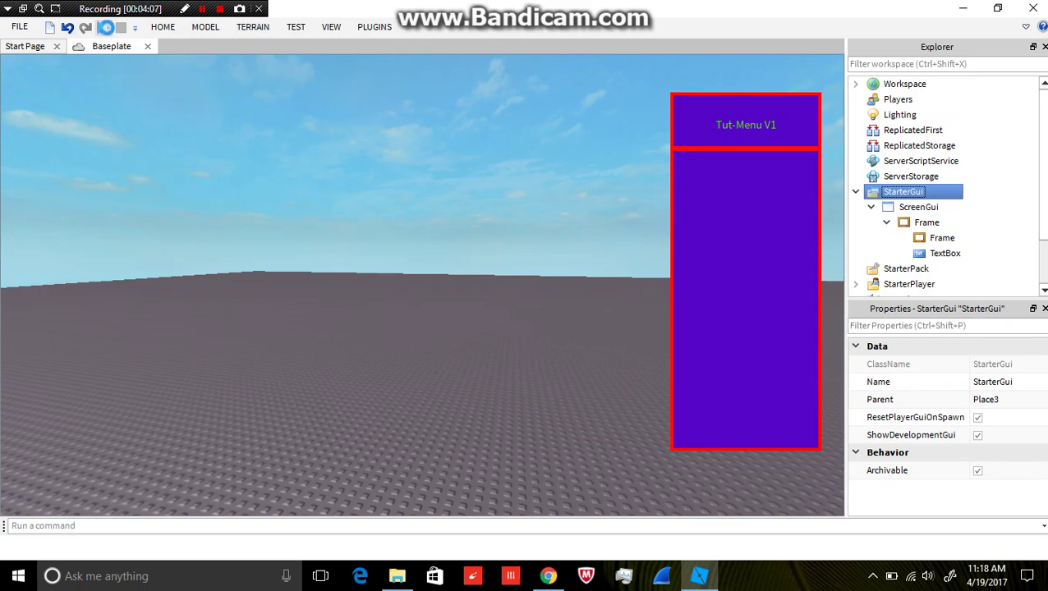
Playtest the place to check the menu in game, looking around the character, and stop the test
{"action": "left_click", "coordinate": [106, 28]}
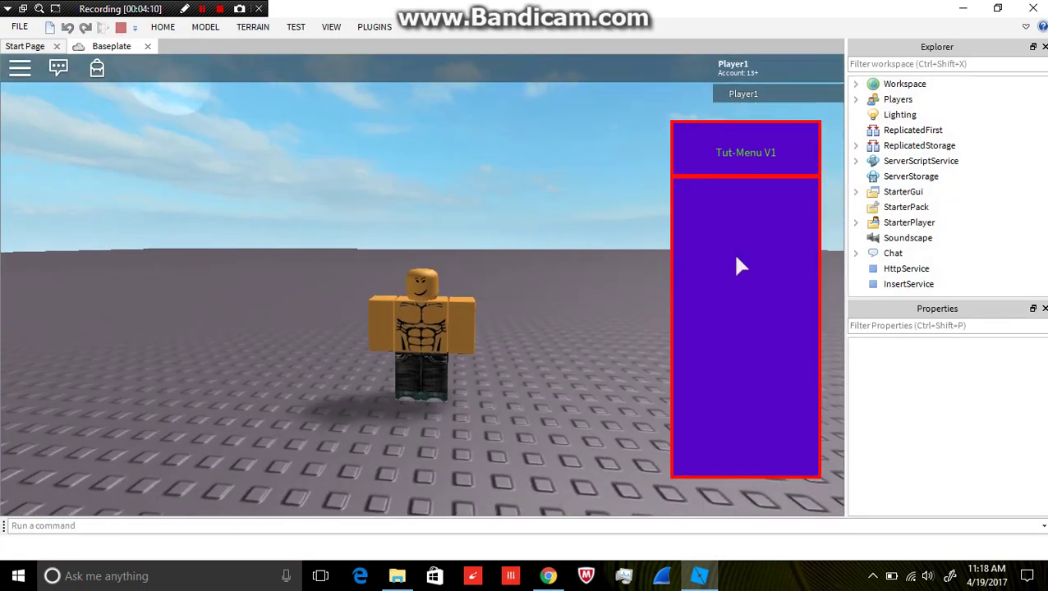
{"action": "key", "text": "s"}
{"action": "right_click_drag", "start_coordinate": [614, 198], "coordinate": [547, 248]}
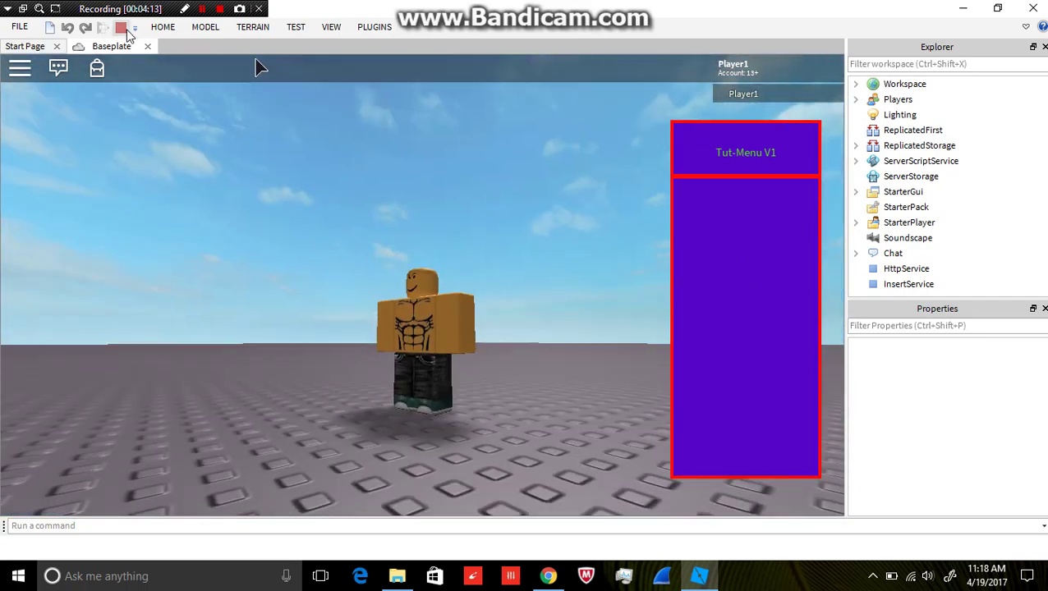
{"action": "left_click", "coordinate": [124, 29]}
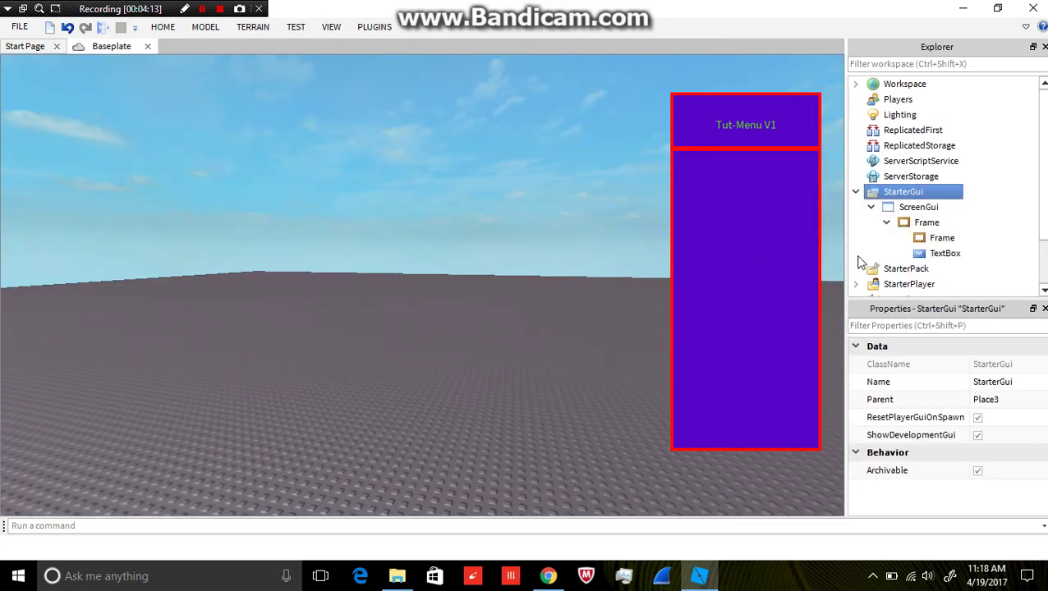
Insert a second Frame into the ScreenGui and rename it ButtonFrame
{"action": "left_click", "coordinate": [886, 224]}
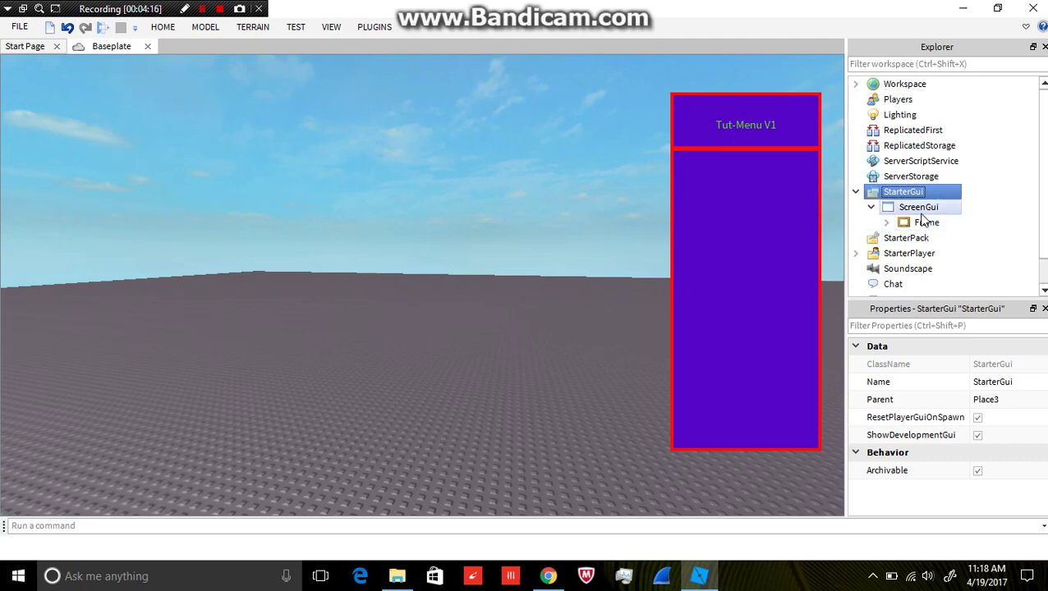
{"action": "right_click", "coordinate": [918, 208]}
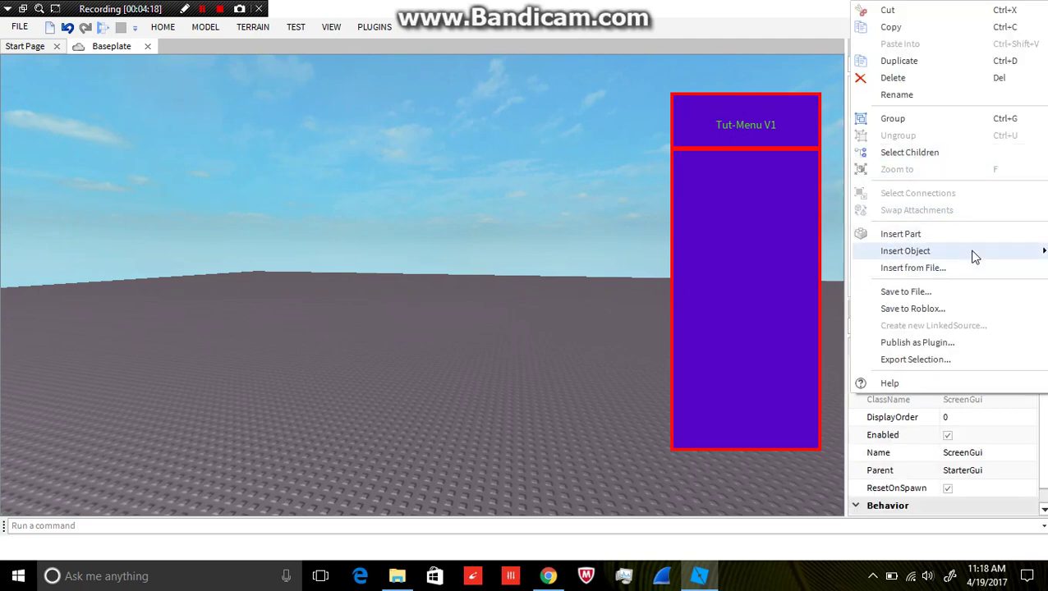
{"action": "mouse_move", "coordinate": [974, 257]}
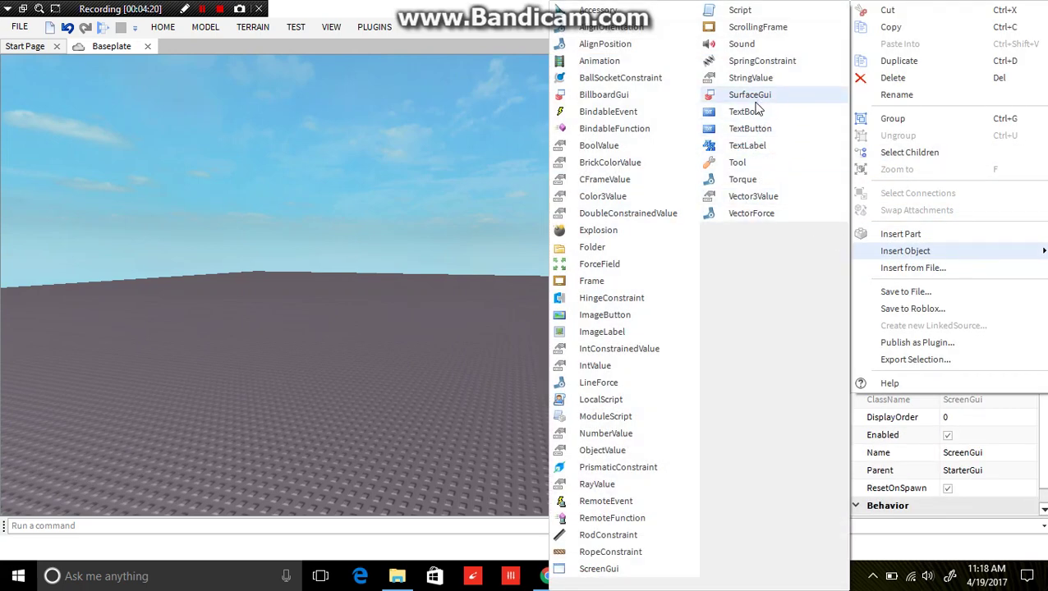
{"action": "left_click", "coordinate": [622, 281]}
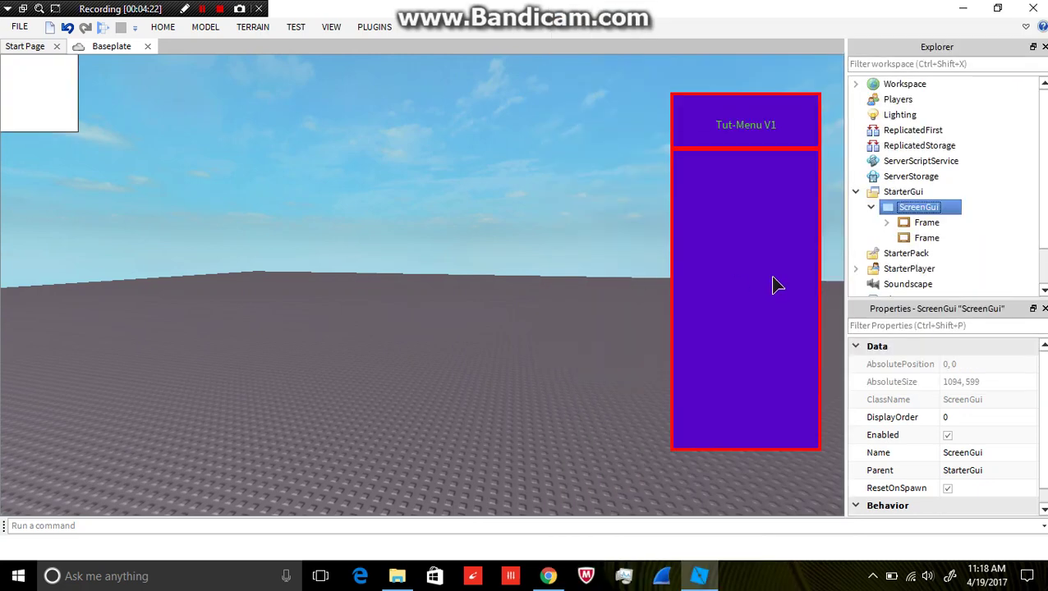
{"action": "left_click", "coordinate": [926, 238]}
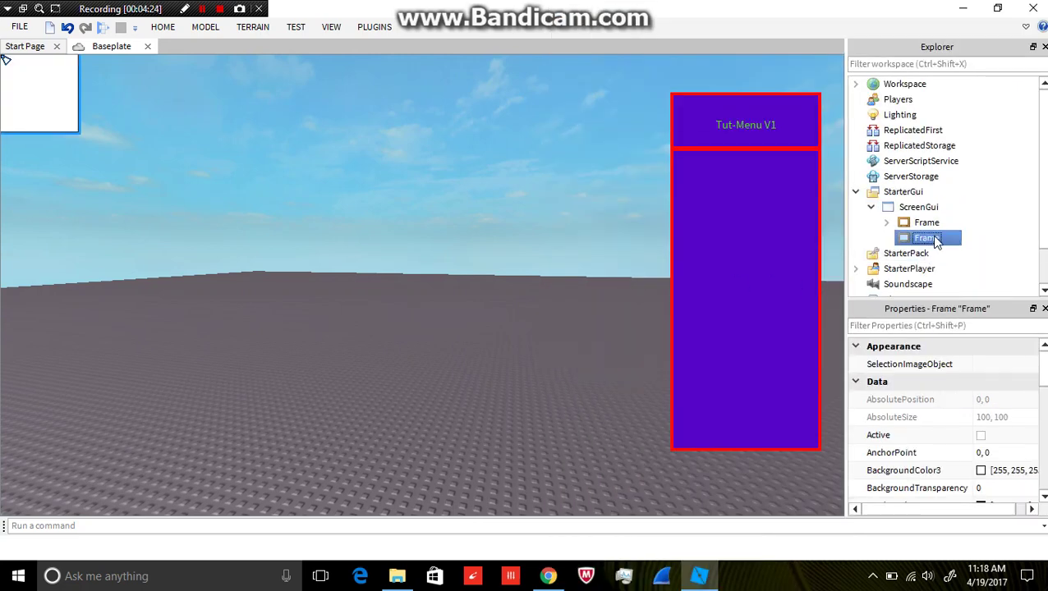
{"action": "type", "text": "Button"}
{"action": "key", "text": "Return"}
Place ButtonFrame in the lower-left corner of the game view at about 29, 510 and shrink it to about 75 by 66
{"action": "left_click", "coordinate": [942, 237]}
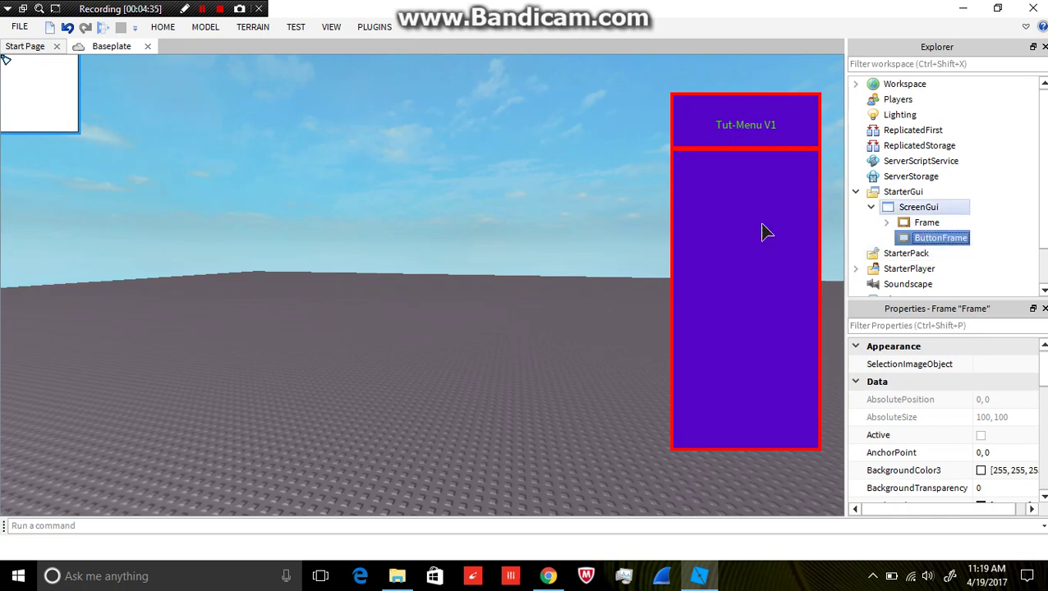
{"action": "left_click_drag", "start_coordinate": [65, 131], "coordinate": [73, 450]}
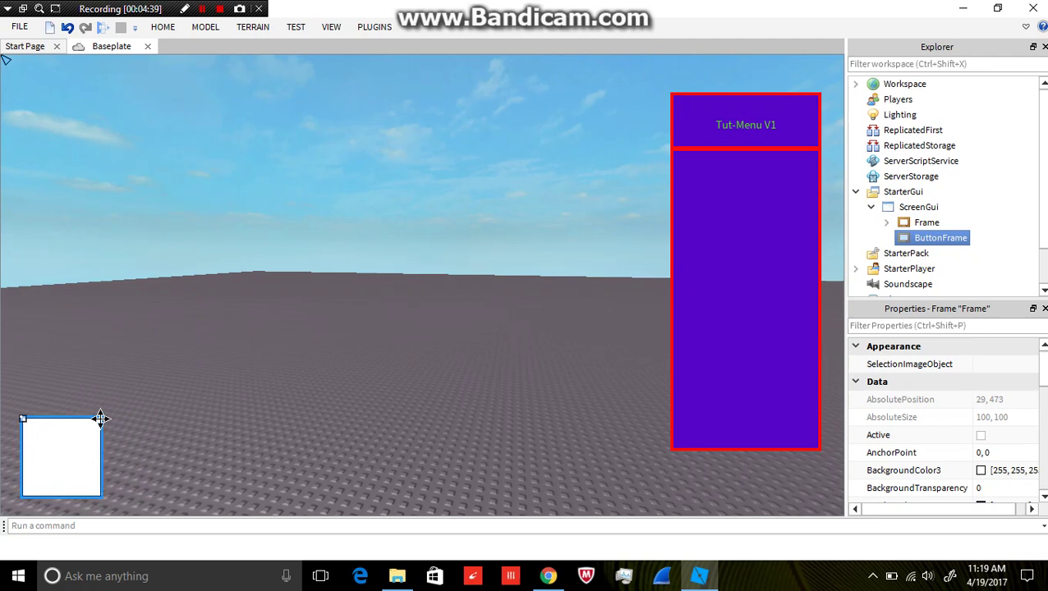
{"action": "left_click_drag", "start_coordinate": [100, 419], "coordinate": [83, 443]}
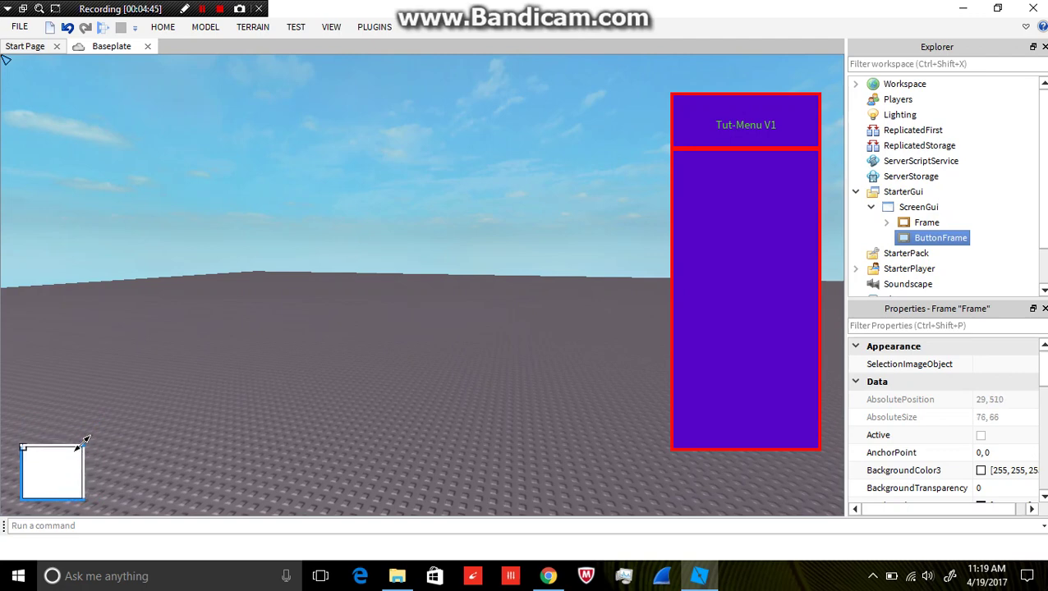
Insert a TextButton into ButtonFrame and rename it Button
{"action": "right_click", "coordinate": [922, 240]}
{"action": "mouse_move", "coordinate": [943, 250]}
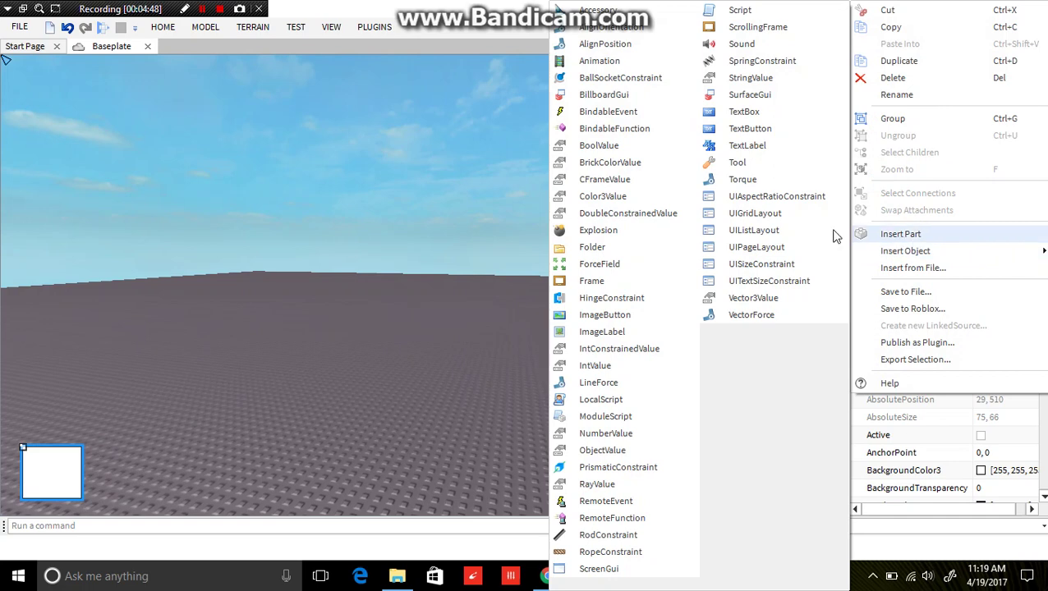
{"action": "left_click", "coordinate": [775, 128]}
{"action": "left_click", "coordinate": [952, 254]}
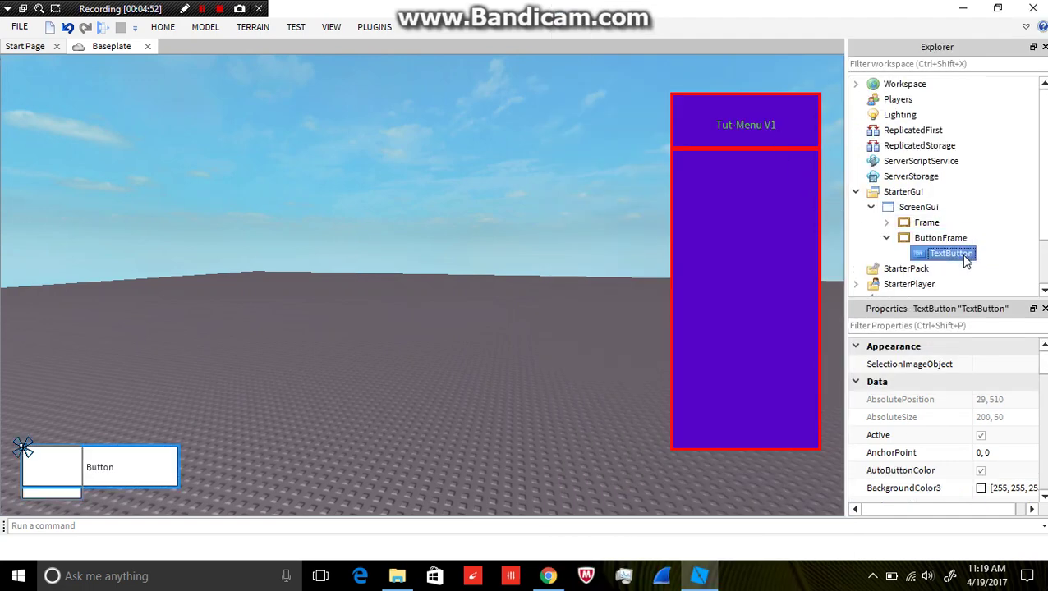
{"action": "left_click", "coordinate": [953, 253]}
{"action": "type", "text": "B"}
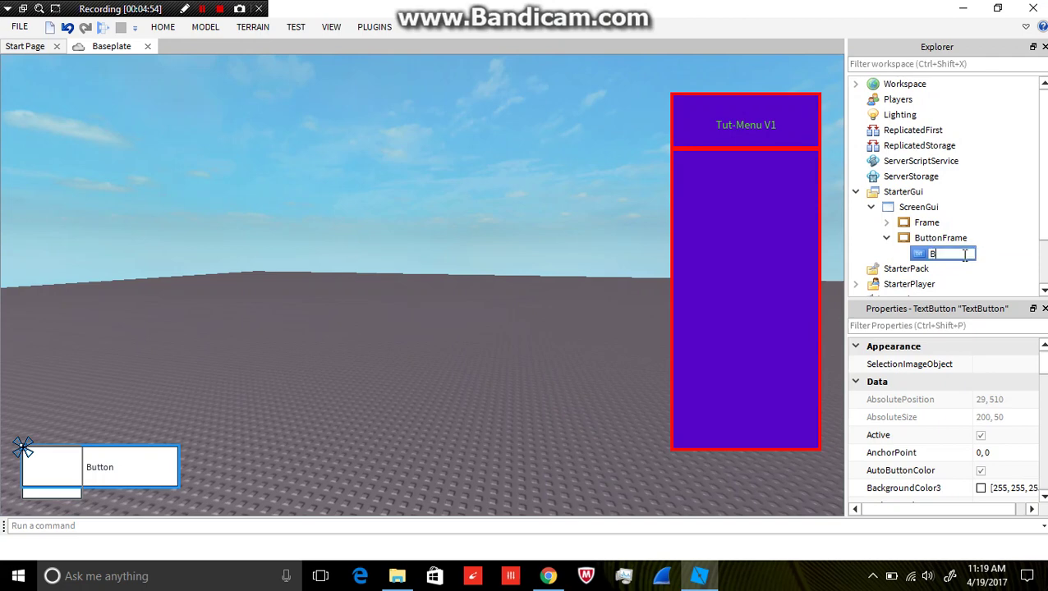
{"action": "type", "text": "utton"}
{"action": "key", "text": "Return"}
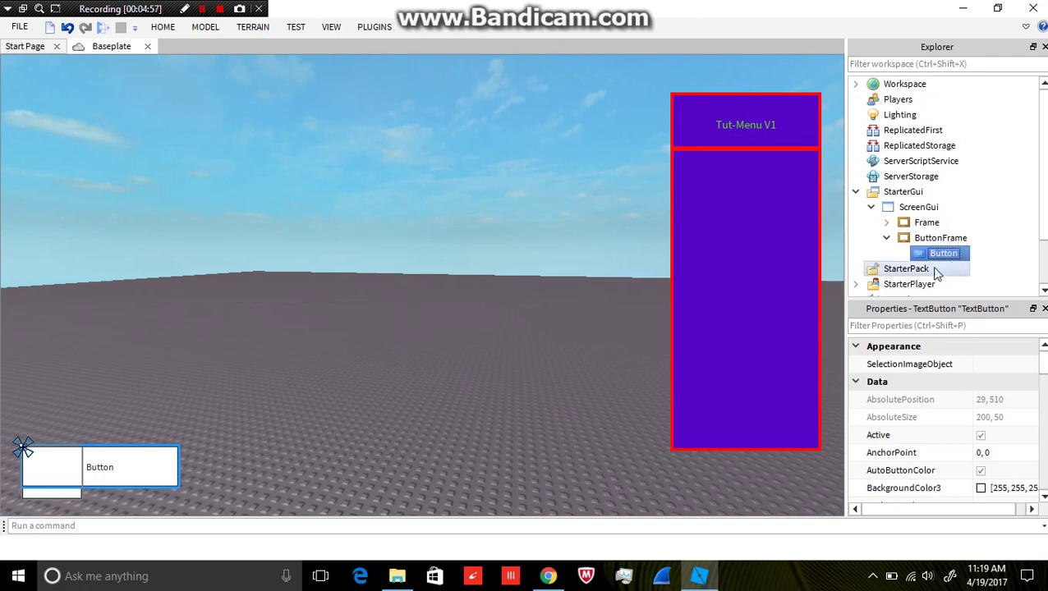
Move and resize Button to cover ButtonFrame exactly, 75 by 66 at position 29, 510
{"action": "left_click_drag", "start_coordinate": [161, 454], "coordinate": [133, 479]}
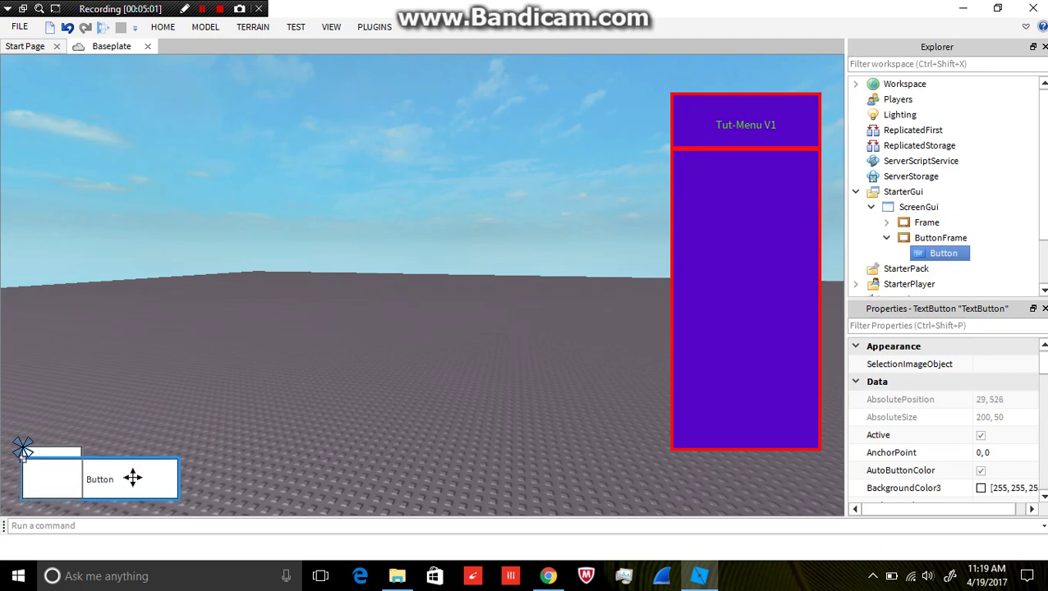
{"action": "left_click_drag", "start_coordinate": [42, 458], "coordinate": [42, 450]}
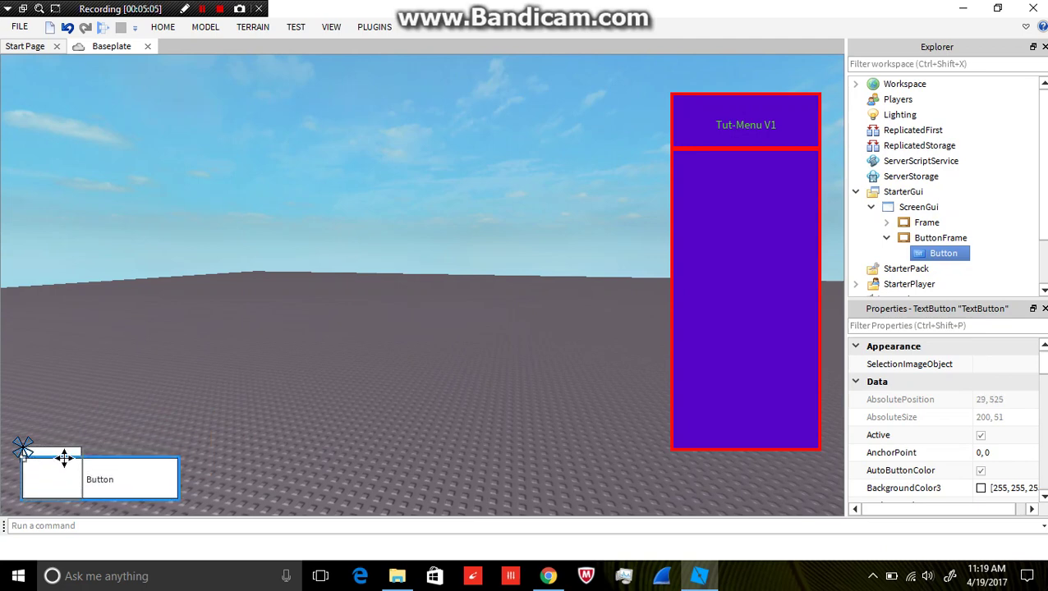
{"action": "left_click_drag", "start_coordinate": [174, 474], "coordinate": [82, 474]}
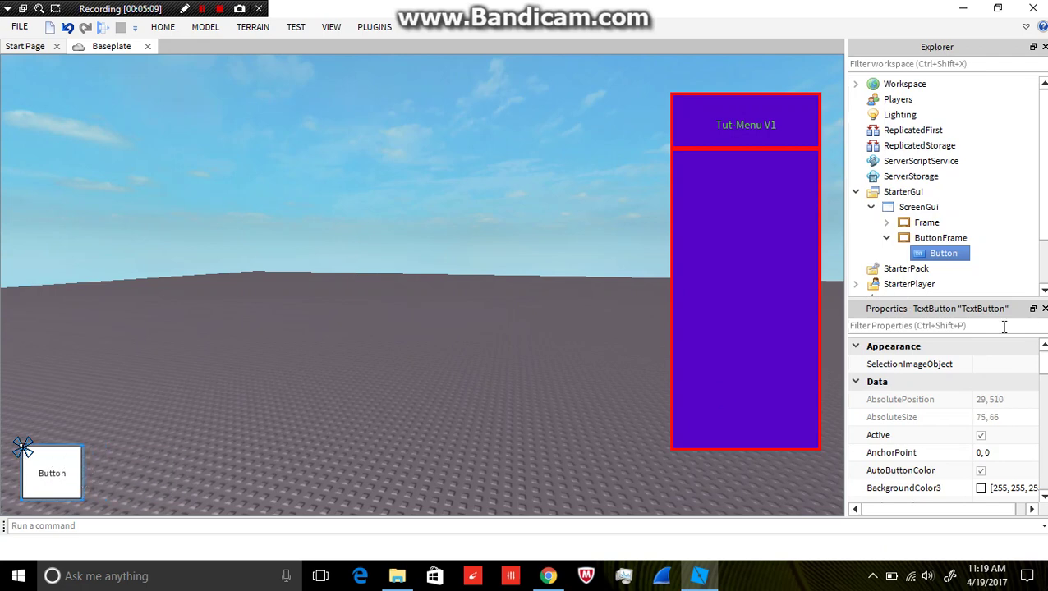
Set the Text property of Button to Open/Close
{"action": "scroll", "coordinate": [980, 399], "scroll_direction": "down", "scroll_amount": 8}
{"action": "scroll", "coordinate": [983, 400], "scroll_direction": "up", "scroll_amount": 2}
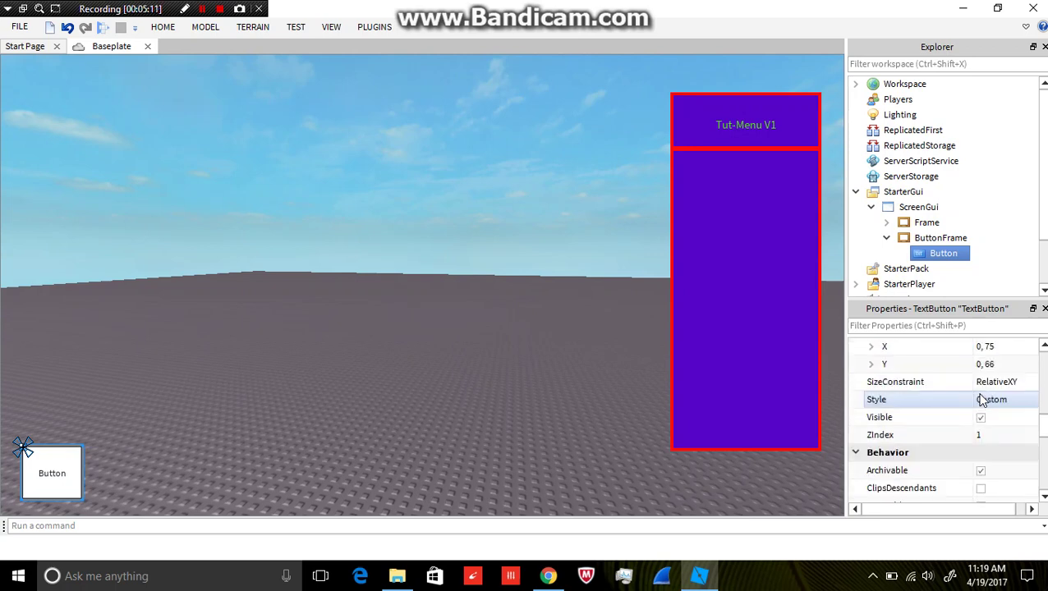
{"action": "scroll", "coordinate": [993, 436], "scroll_direction": "down", "scroll_amount": 4}
{"action": "scroll", "coordinate": [1008, 441], "scroll_direction": "down", "scroll_amount": 4}
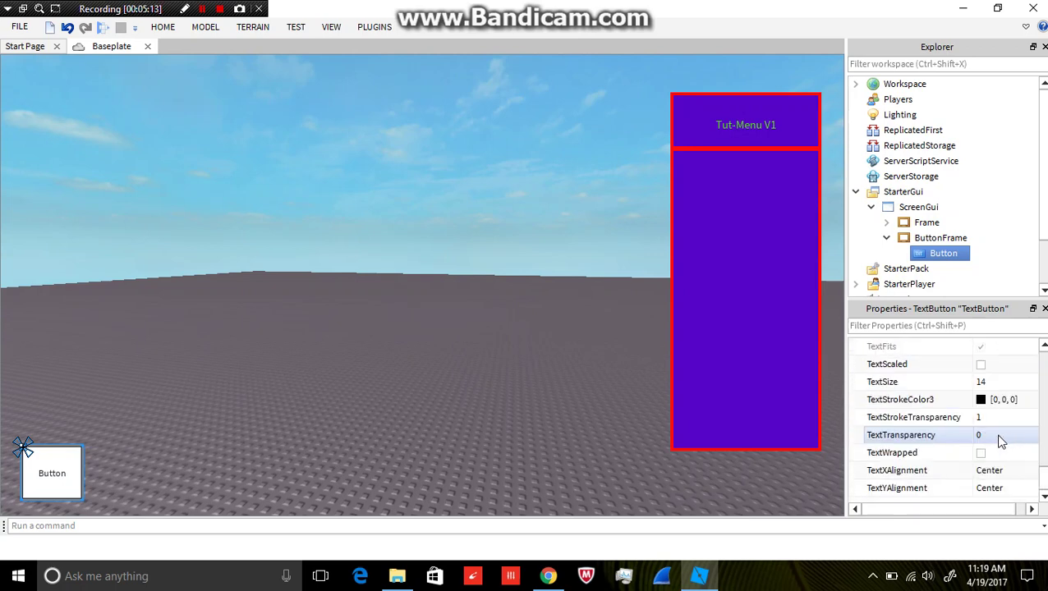
{"action": "scroll", "coordinate": [1001, 450], "scroll_direction": "up", "scroll_amount": 3}
{"action": "left_click", "coordinate": [1010, 399]}
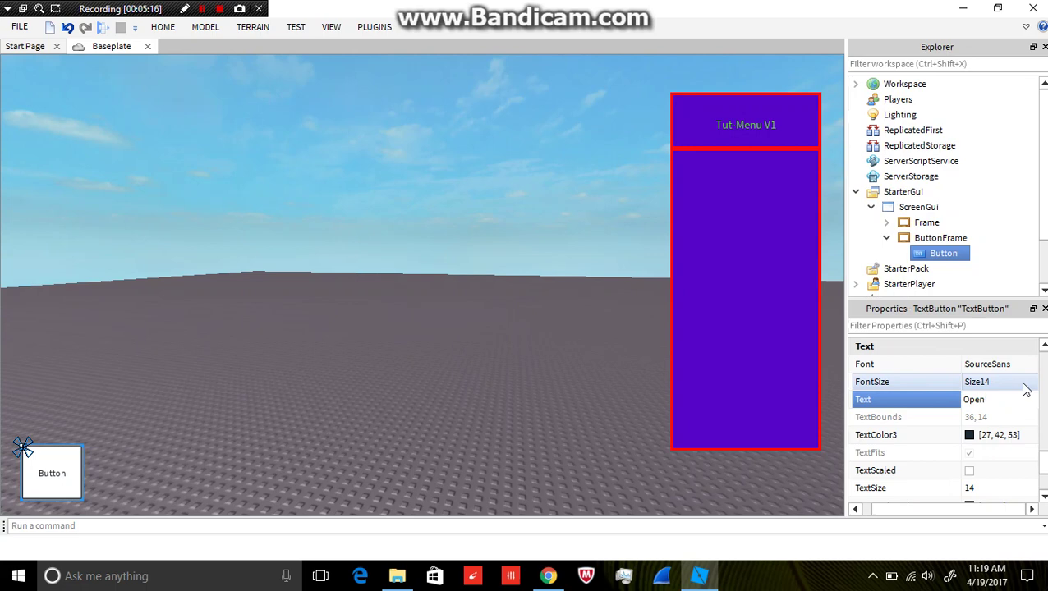
{"action": "key", "text": "Return"}
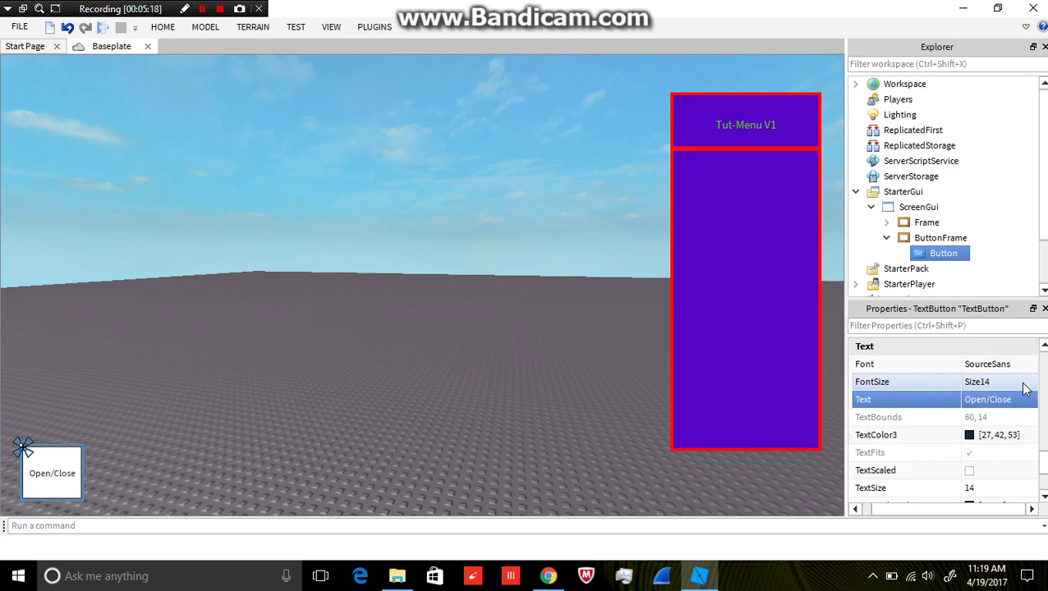
Insert a LocalScript into Button
{"action": "right_click", "coordinate": [946, 258]}
{"action": "mouse_move", "coordinate": [947, 252]}
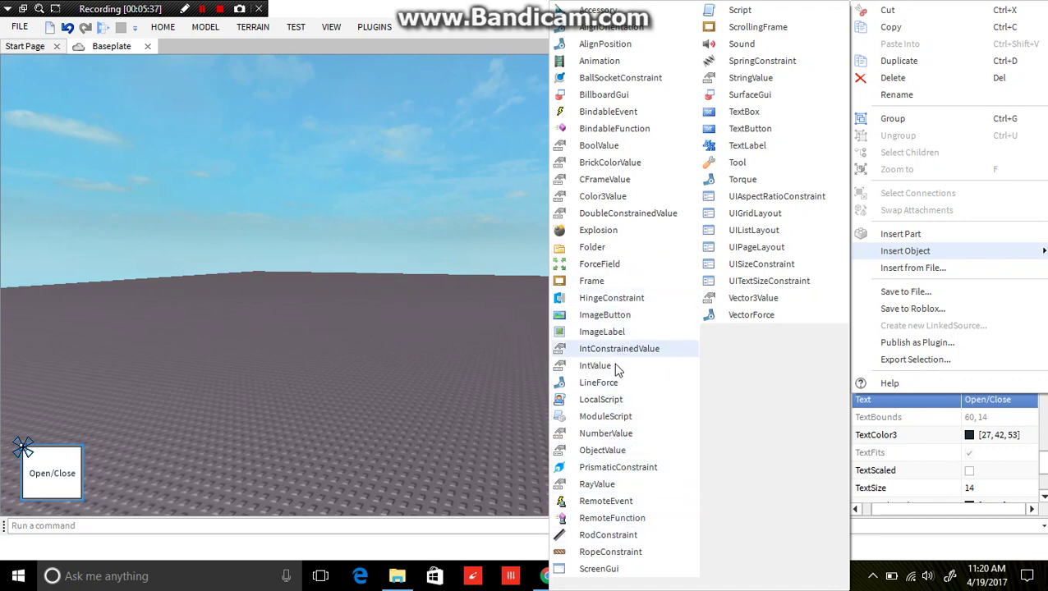
{"action": "left_click", "coordinate": [609, 400]}
{"action": "left_click", "coordinate": [202, 8]}
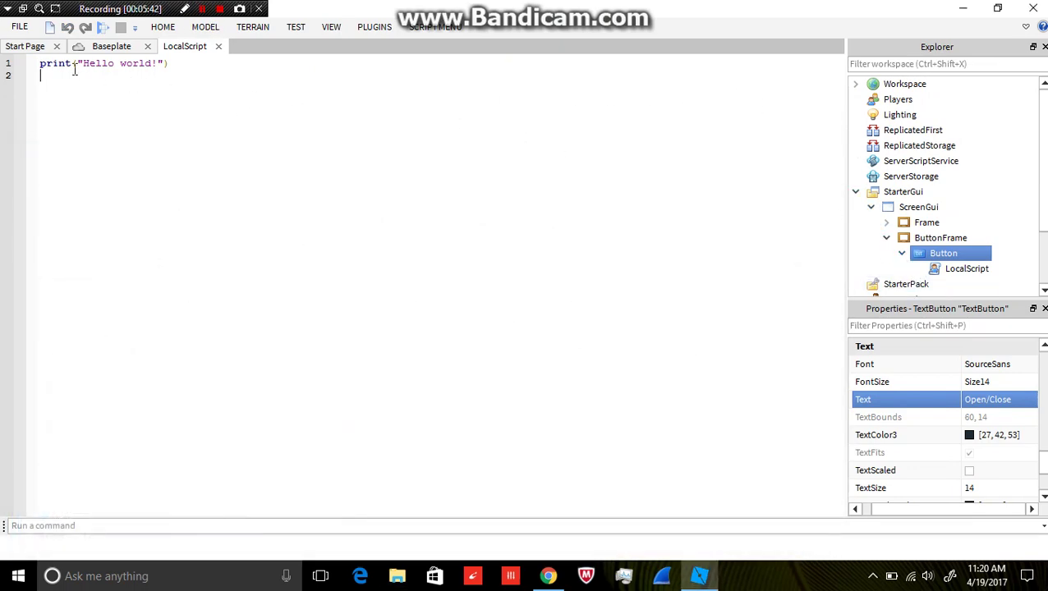
Replace the LocalScript's default code with a MouseButton1Click function toggling the menu Frame's Visible, add the line CODE IN DESC, and close the script
{"action": "left_click_drag", "start_coordinate": [75, 73], "coordinate": [39, 62]}
{"action": "key", "text": "BackSpace"}
{"action": "type", "text": "local frame = script.Parent.Parent.Parent:WaitForChild('Frame') script.Parent.MouseButton1Click:connect(function() \tframe.Visible = not frame.Visible end)"}
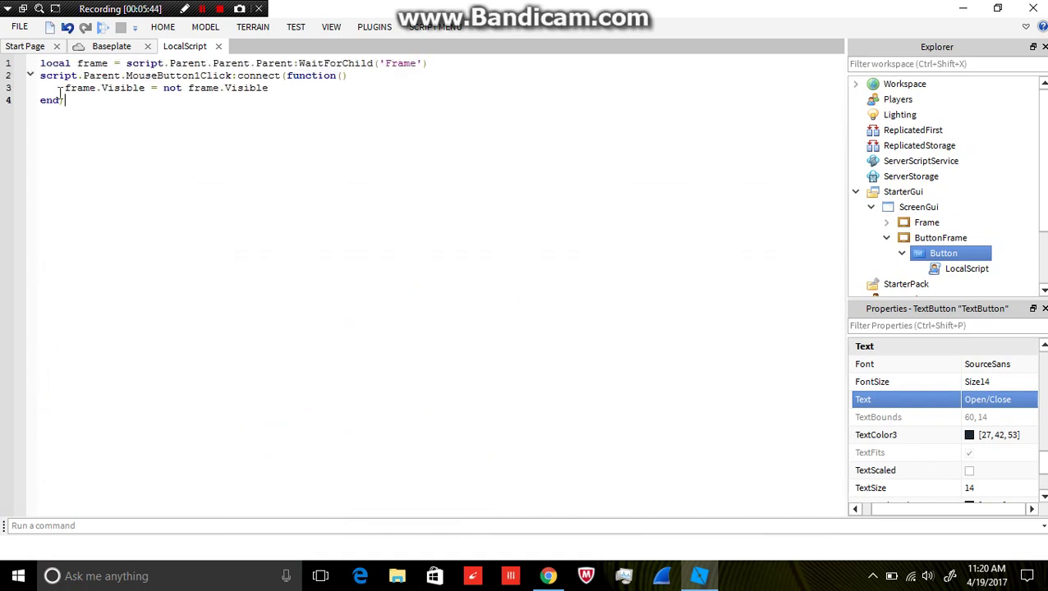
{"action": "type", "text": "CODE IN DESC"}
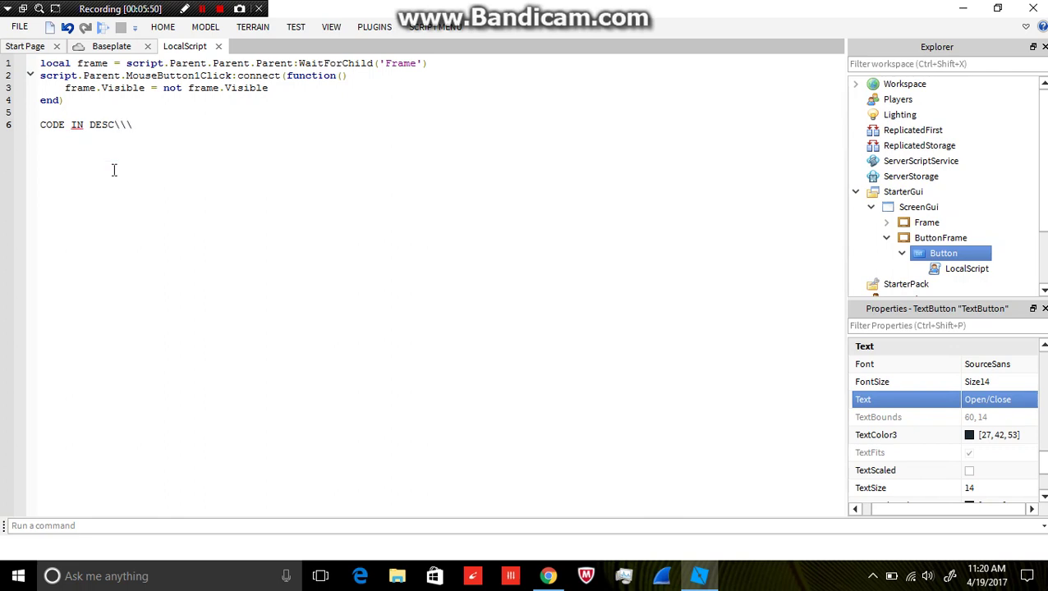
{"action": "left_click", "coordinate": [217, 46]}
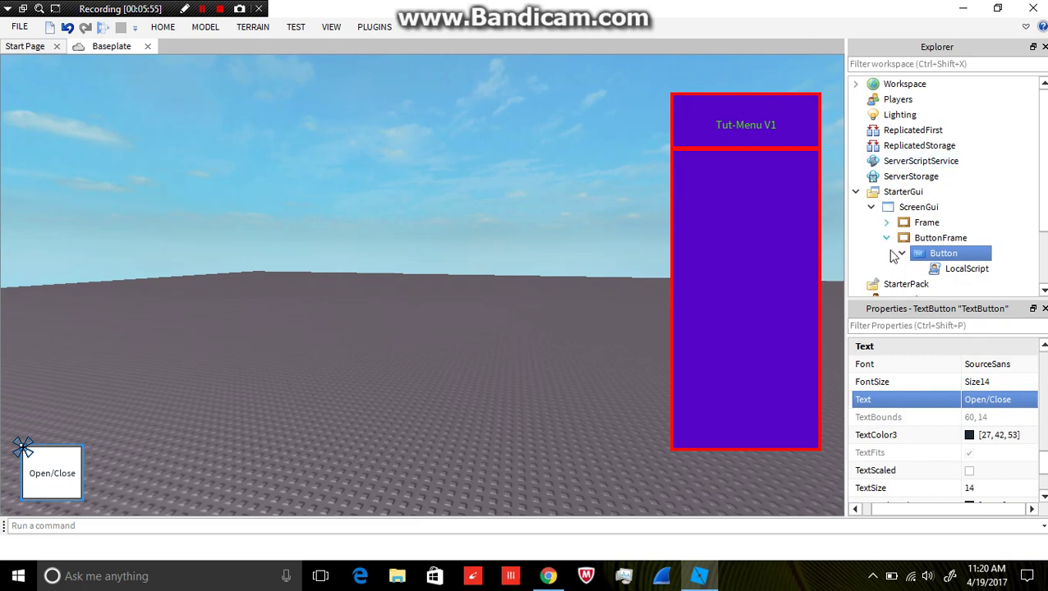
Turn off the Visible property of the menu Frame in ScreenGui
{"action": "left_click", "coordinate": [886, 237]}
{"action": "left_click", "coordinate": [928, 223]}
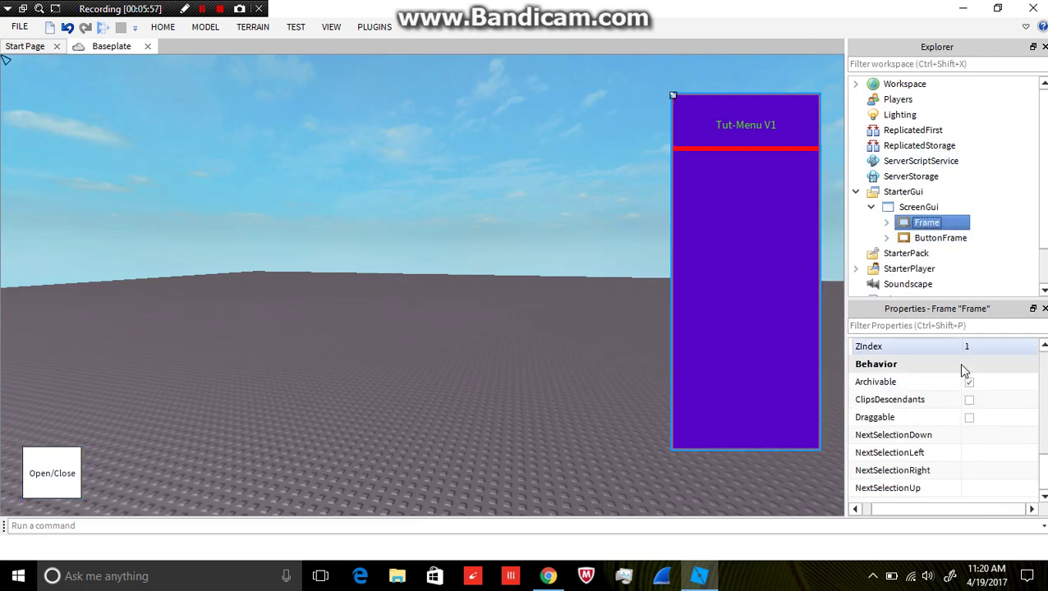
{"action": "scroll", "coordinate": [975, 417], "scroll_direction": "up", "scroll_amount": 2}
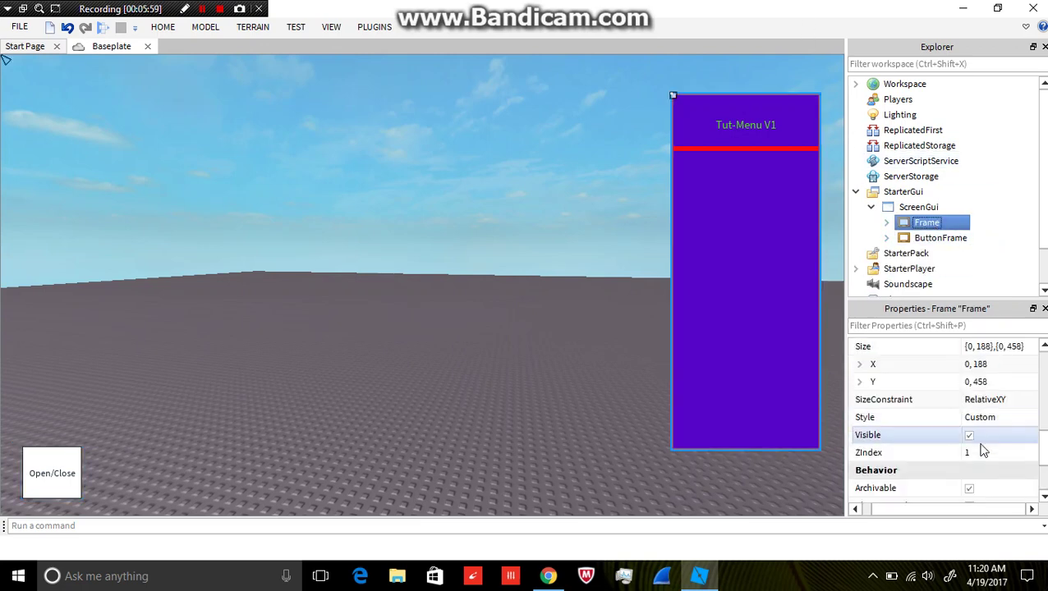
{"action": "left_click", "coordinate": [970, 437]}
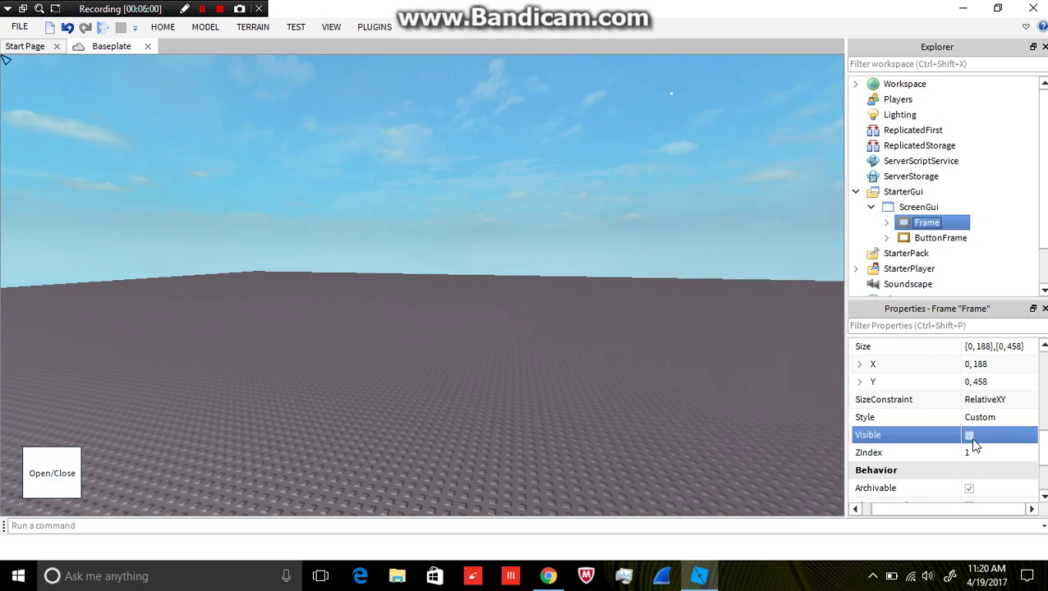
Playtest the place, opening and closing the menu twice with the Open/Close button, and stop the test
{"action": "left_click", "coordinate": [99, 28]}
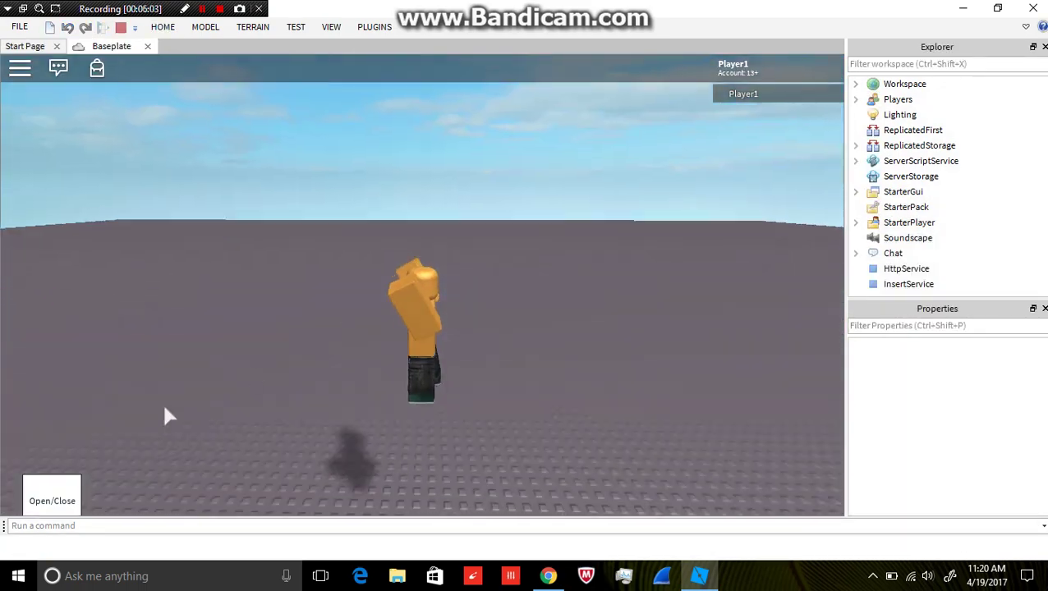
{"action": "left_click", "coordinate": [47, 501]}
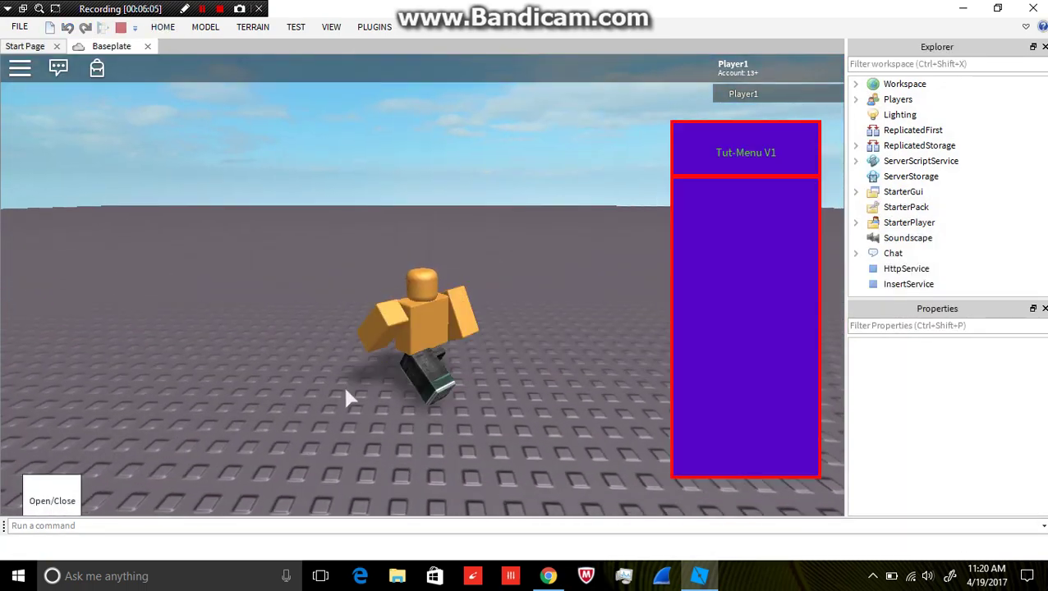
{"action": "left_click", "coordinate": [54, 497]}
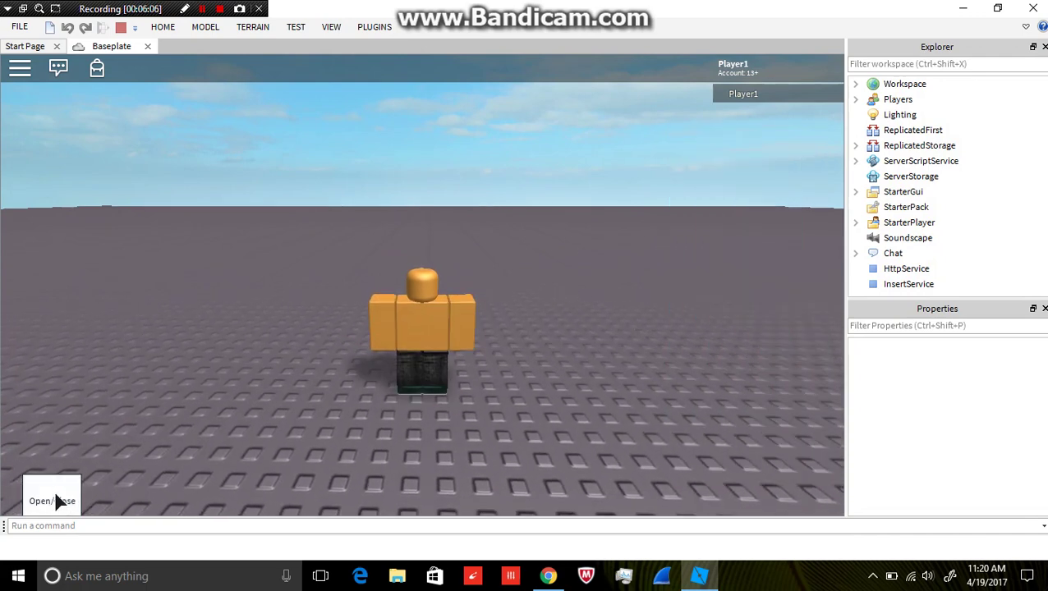
{"action": "left_click", "coordinate": [52, 497]}
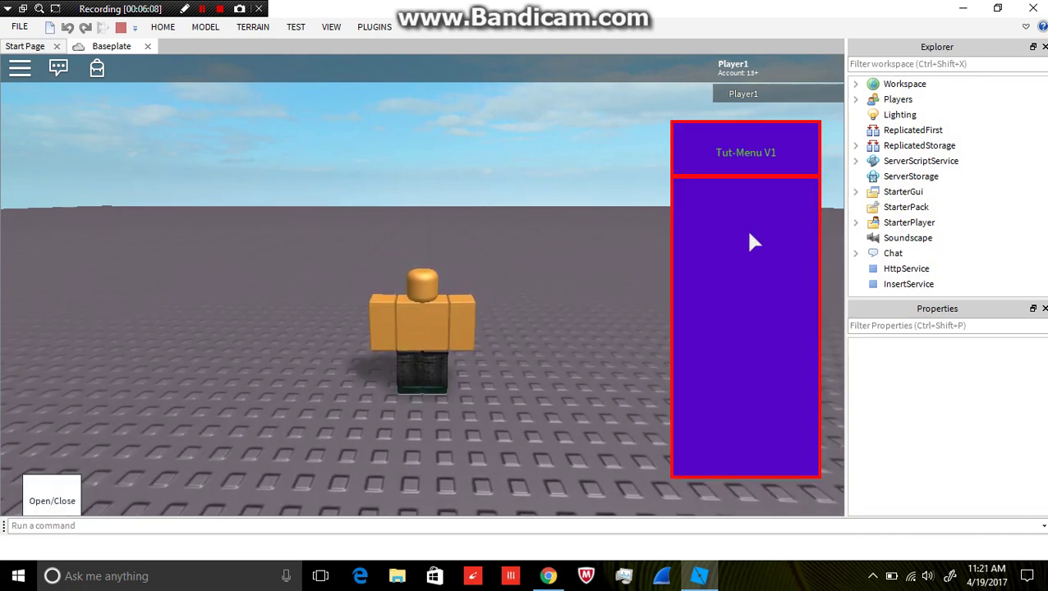
{"action": "left_click", "coordinate": [42, 497]}
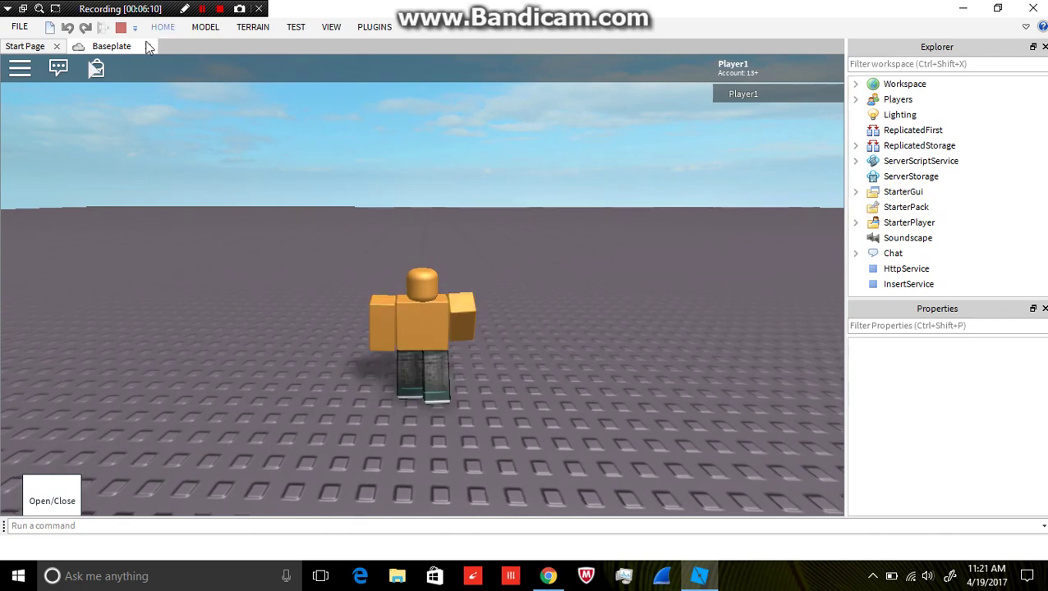
{"action": "left_click", "coordinate": [119, 29]}
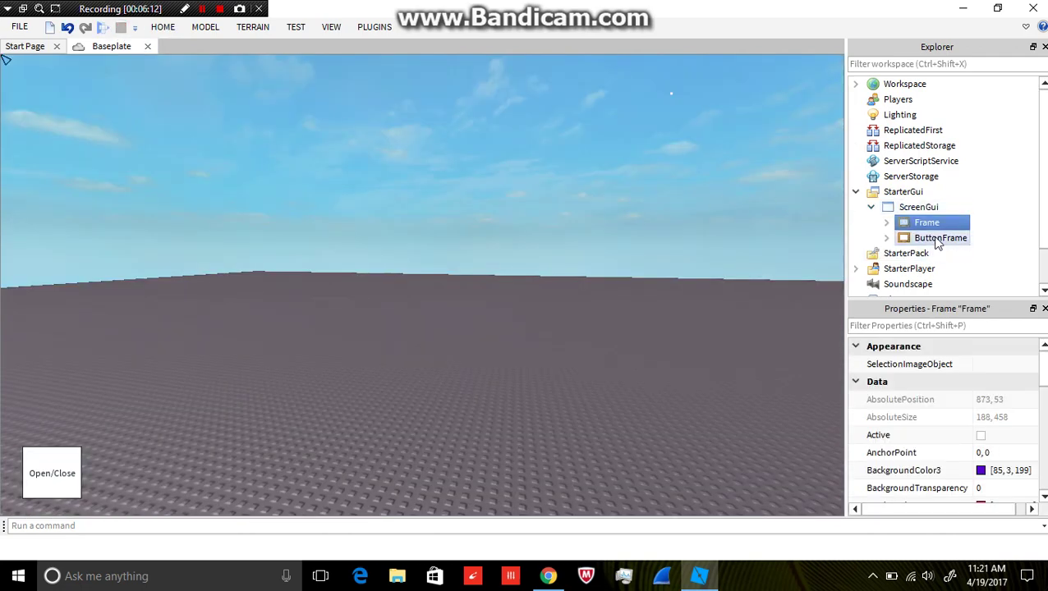
Turn on Draggable for ButtonFrame, run a playtest, and stop it
{"action": "scroll", "coordinate": [936, 246], "scroll_direction": "down", "scroll_amount": 1}
{"action": "left_click", "coordinate": [937, 194]}
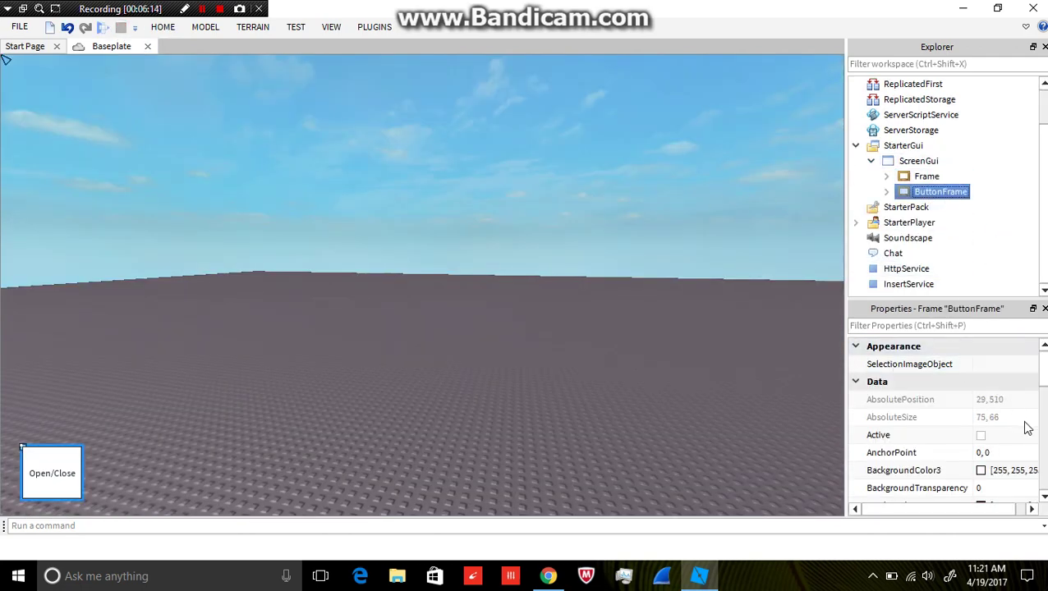
{"action": "scroll", "coordinate": [1023, 422], "scroll_direction": "down", "scroll_amount": 5}
{"action": "scroll", "coordinate": [1023, 423], "scroll_direction": "down", "scroll_amount": 3}
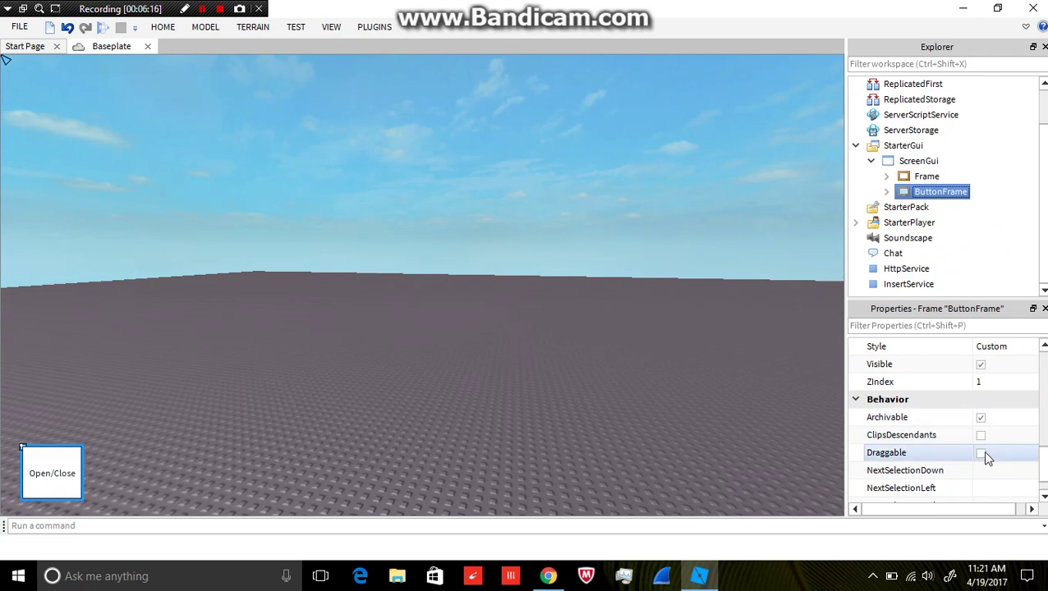
{"action": "left_click", "coordinate": [981, 453]}
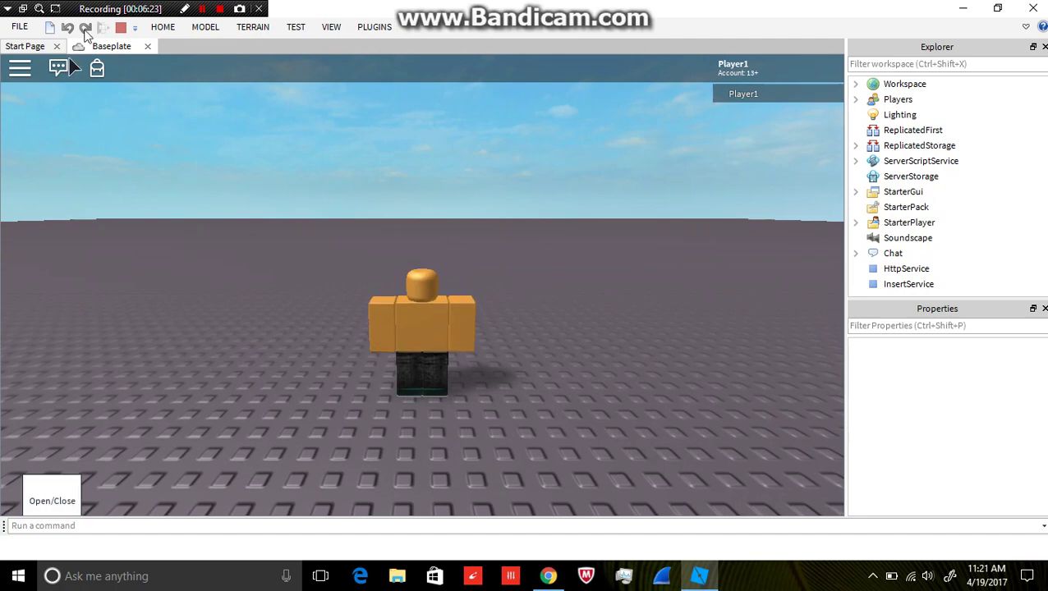
{"action": "left_click", "coordinate": [124, 28]}
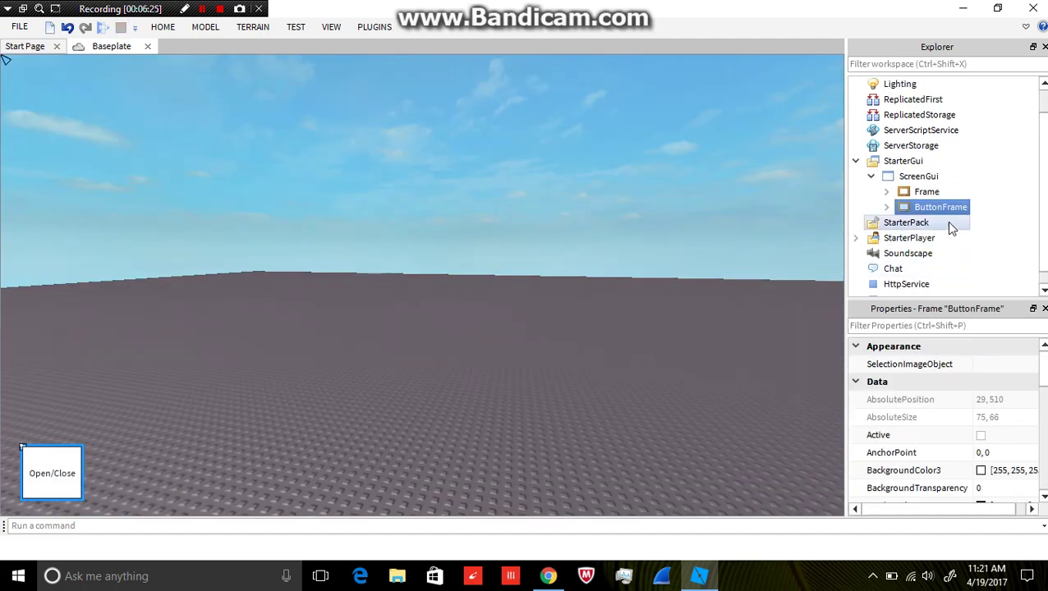
Turn Draggable back off for ButtonFrame
{"action": "scroll", "coordinate": [977, 435], "scroll_direction": "down", "scroll_amount": 5}
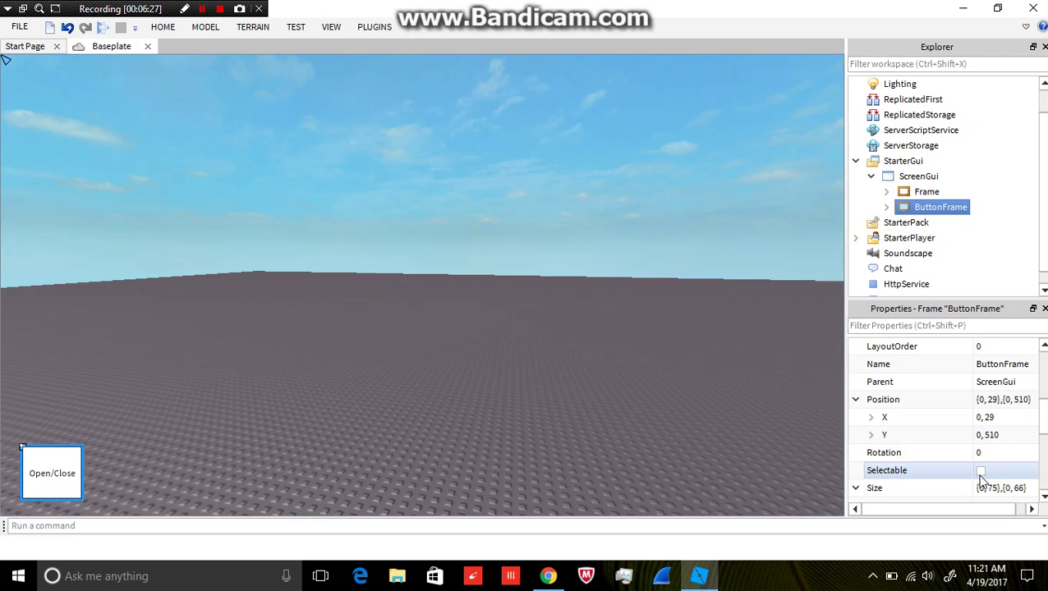
{"action": "scroll", "coordinate": [982, 473], "scroll_direction": "down", "scroll_amount": 3}
{"action": "left_click", "coordinate": [980, 453]}
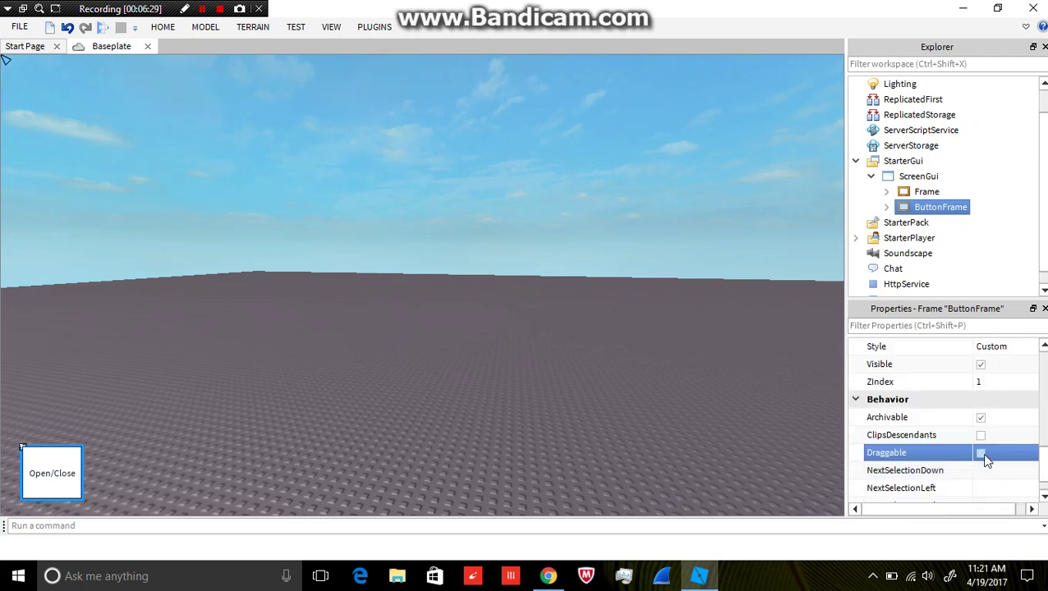
{"action": "left_click", "coordinate": [908, 211]}
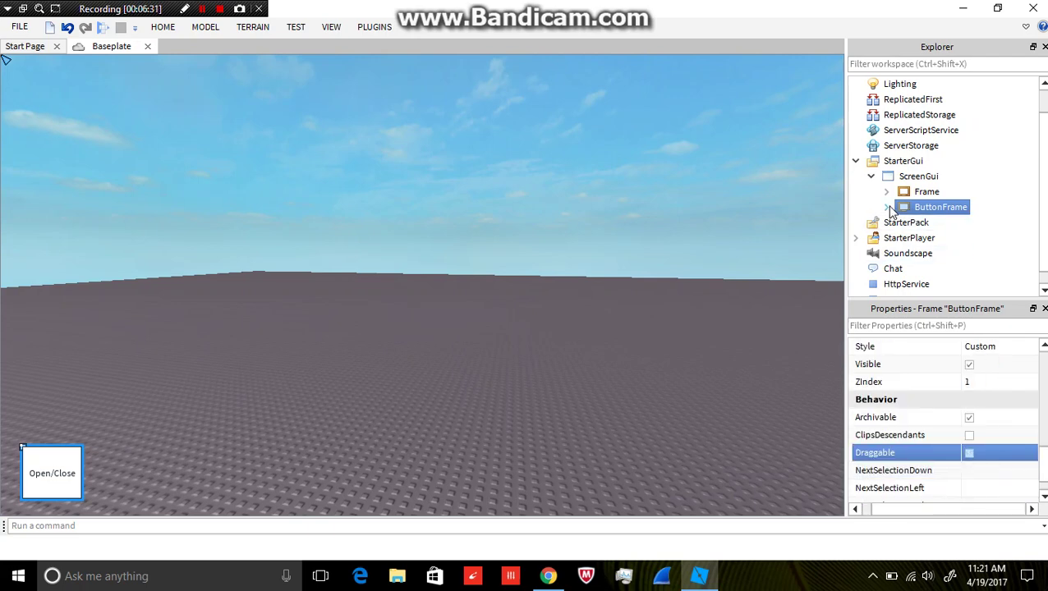
Turn on Draggable for the Button inside ButtonFrame and try moving it across the screen in a playtest
{"action": "left_click", "coordinate": [886, 207]}
{"action": "left_click", "coordinate": [942, 222]}
{"action": "scroll", "coordinate": [972, 459], "scroll_direction": "down", "scroll_amount": 5}
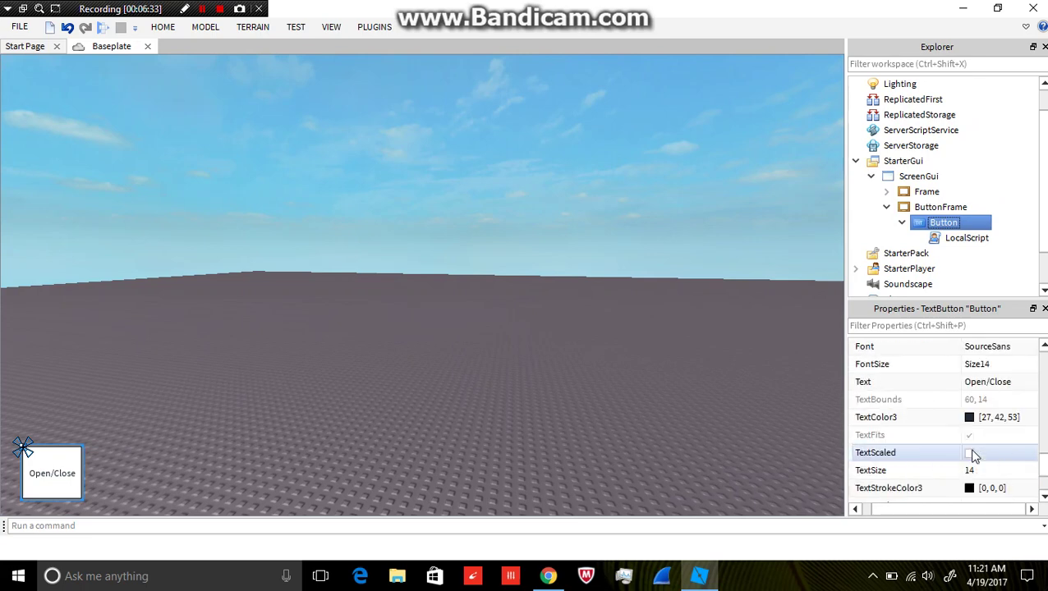
{"action": "scroll", "coordinate": [983, 454], "scroll_direction": "down", "scroll_amount": 3}
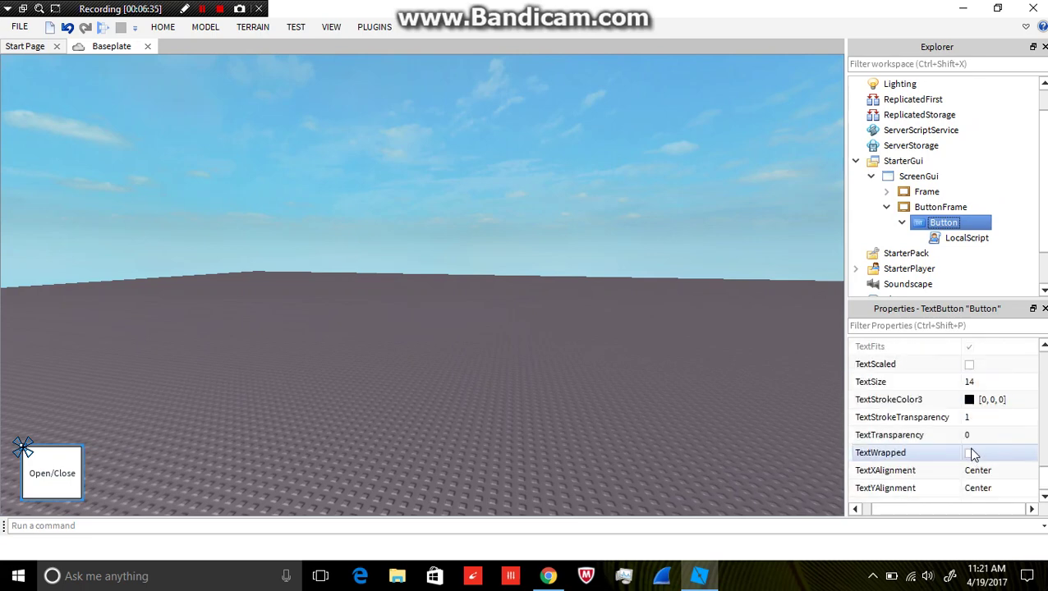
{"action": "scroll", "coordinate": [973, 454], "scroll_direction": "up", "scroll_amount": 3}
{"action": "scroll", "coordinate": [975, 454], "scroll_direction": "down", "scroll_amount": 3}
{"action": "scroll", "coordinate": [977, 454], "scroll_direction": "up", "scroll_amount": 4}
{"action": "left_click", "coordinate": [969, 366]}
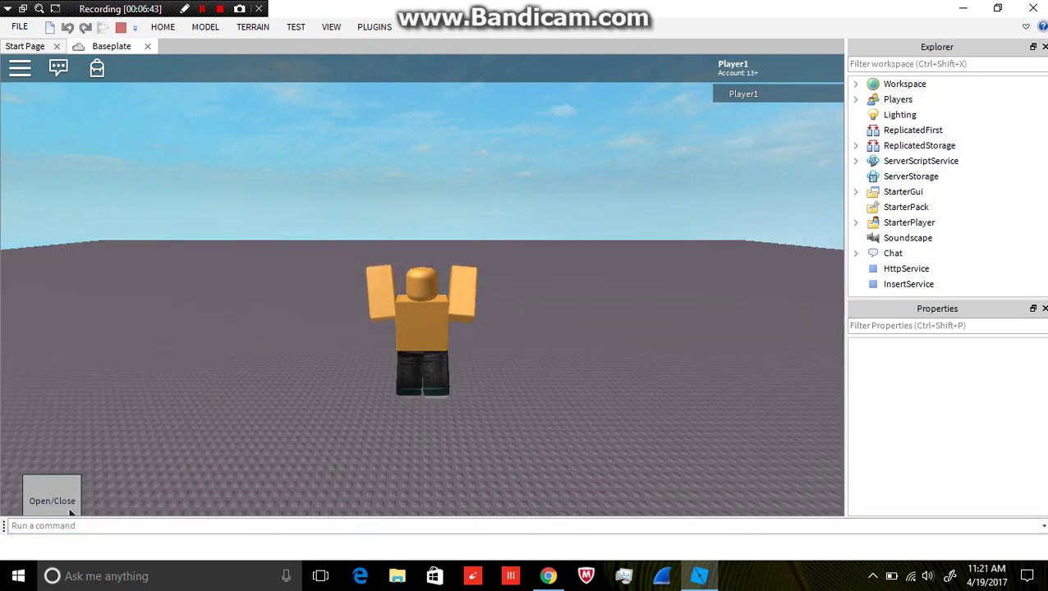
{"action": "left_click_drag", "start_coordinate": [70, 512], "coordinate": [396, 386]}
{"action": "left_click", "coordinate": [121, 29]}
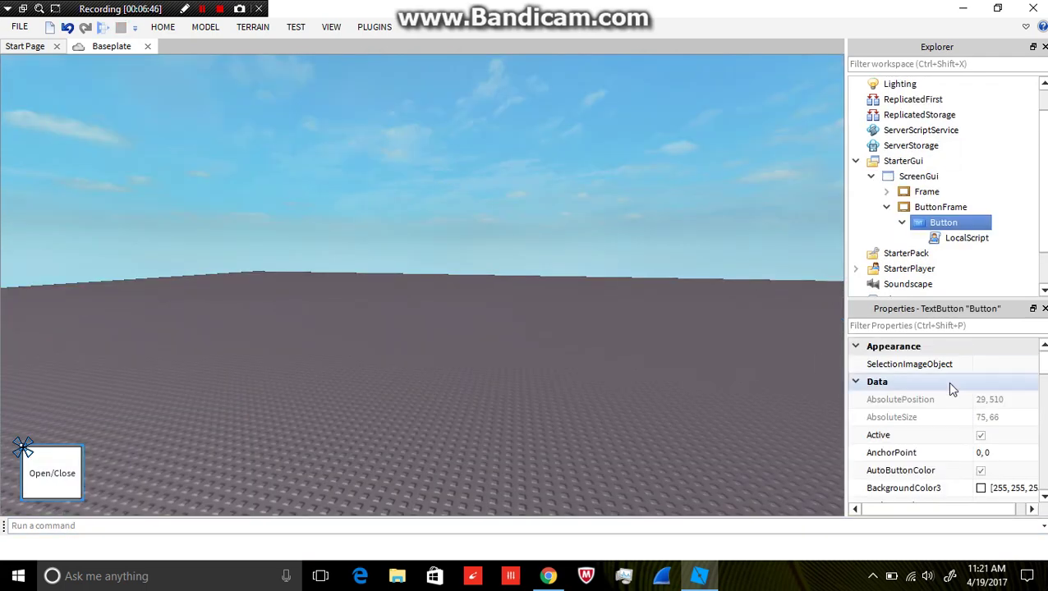
Set the BackgroundTransparency of ButtonFrame to 1
{"action": "left_click", "coordinate": [952, 209]}
{"action": "scroll", "coordinate": [985, 469], "scroll_direction": "down", "scroll_amount": 1}
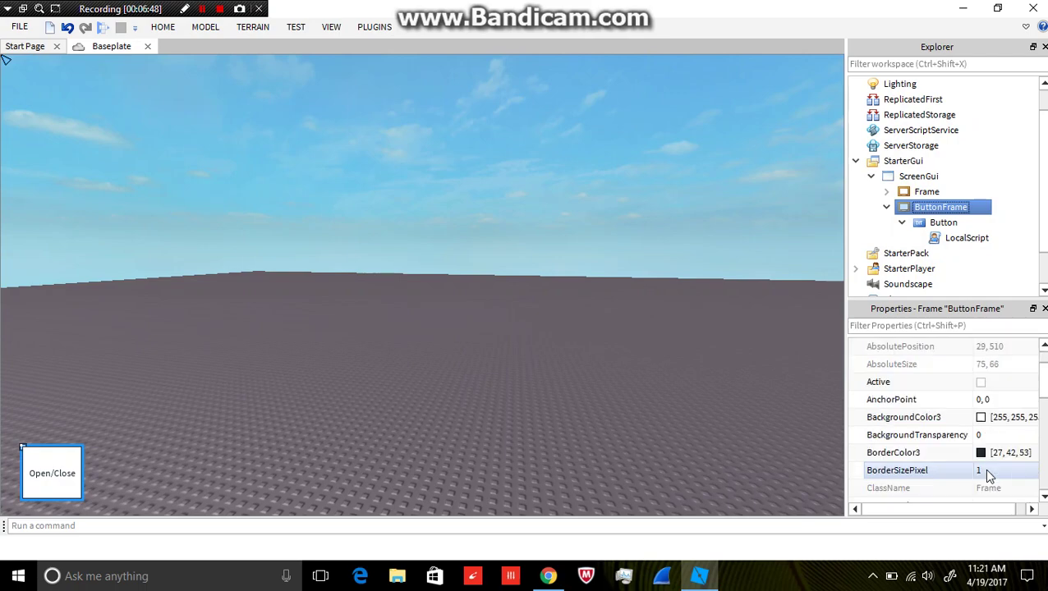
{"action": "left_click", "coordinate": [995, 434]}
{"action": "type", "text": "1"}
{"action": "key", "text": "Return"}
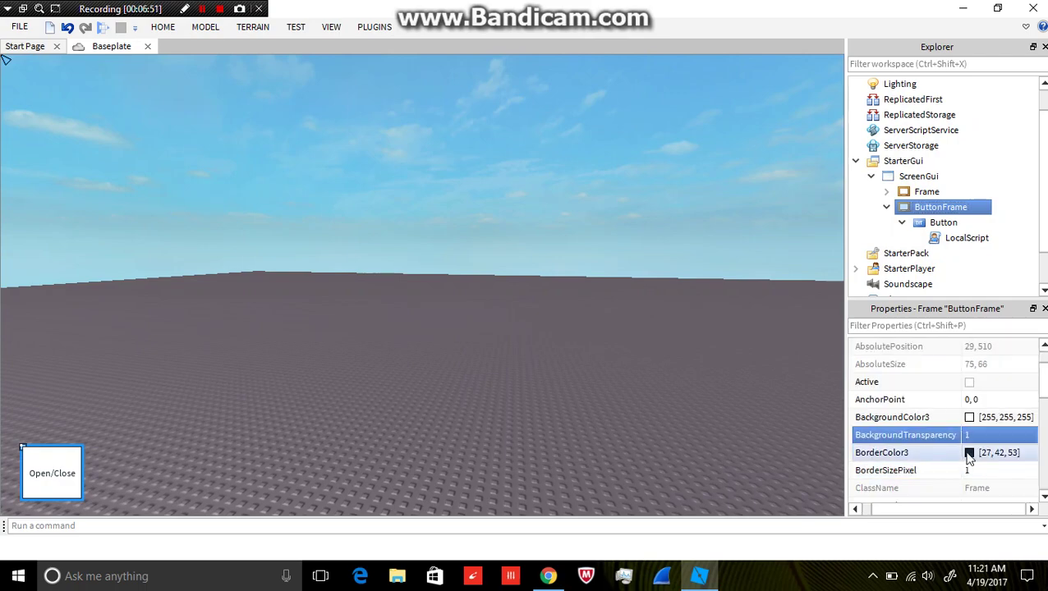
Playtest moving the Open/Close button around the screen and toggling the menu from its new positions, and stop the test
{"action": "left_click", "coordinate": [104, 28]}
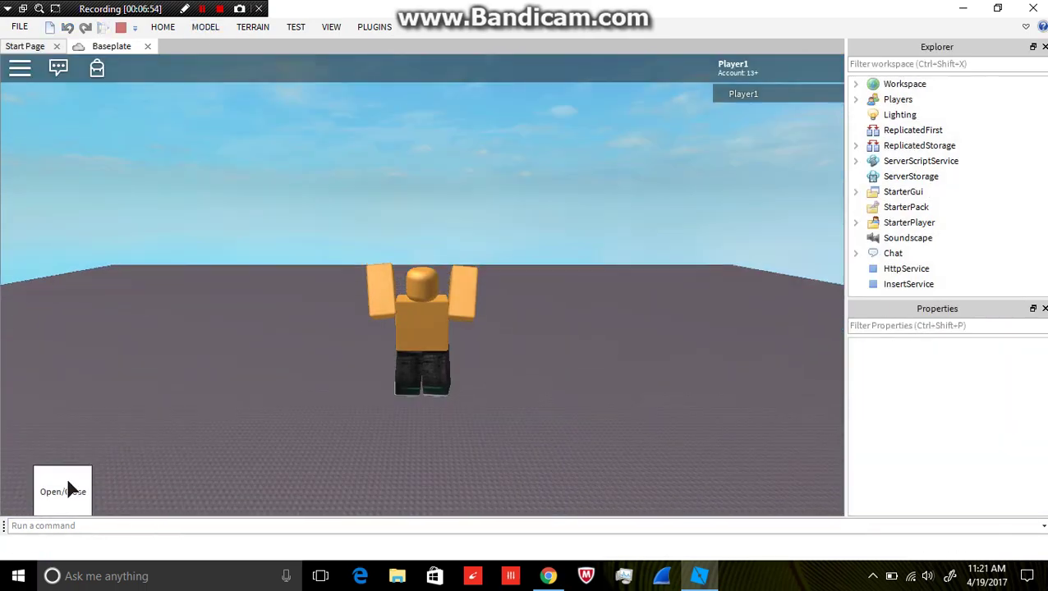
{"action": "left_click_drag", "start_coordinate": [70, 489], "coordinate": [86, 282]}
{"action": "left_click", "coordinate": [77, 294]}
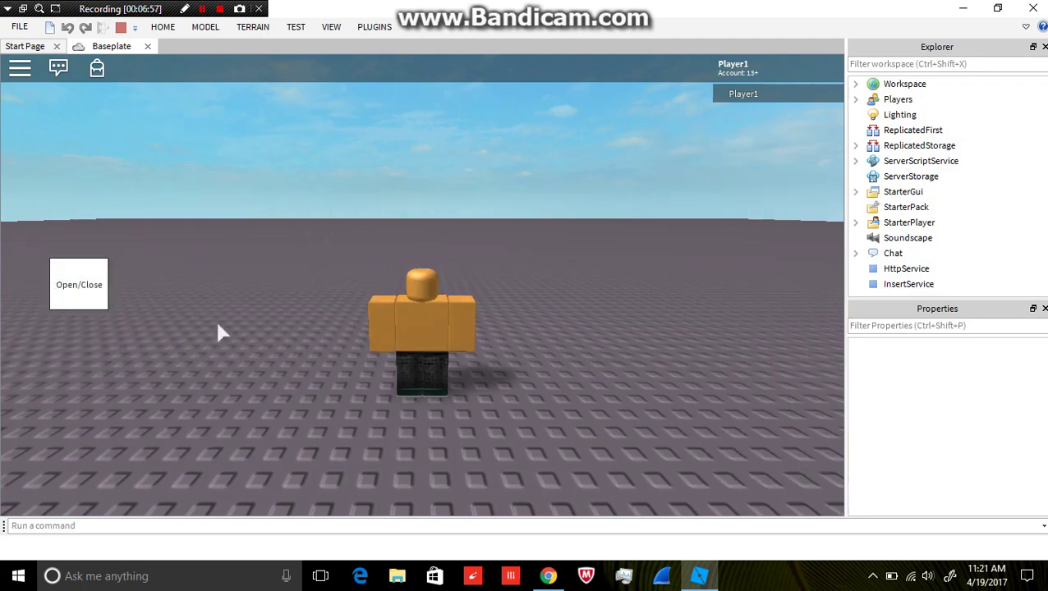
{"action": "left_click", "coordinate": [87, 297]}
{"action": "left_click_drag", "start_coordinate": [70, 295], "coordinate": [409, 121]}
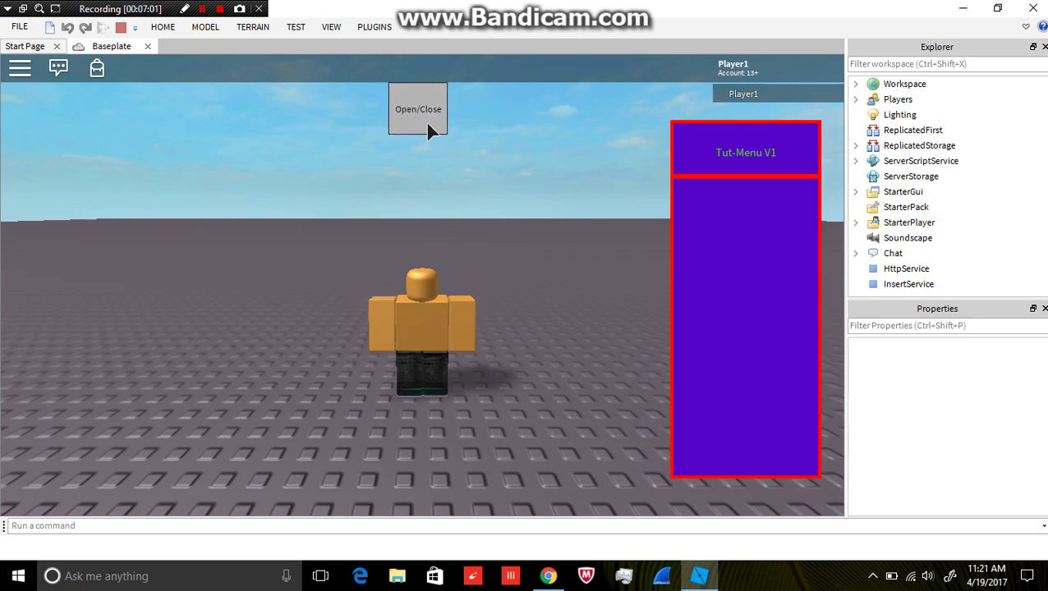
{"action": "left_click", "coordinate": [396, 121]}
{"action": "left_click", "coordinate": [410, 125]}
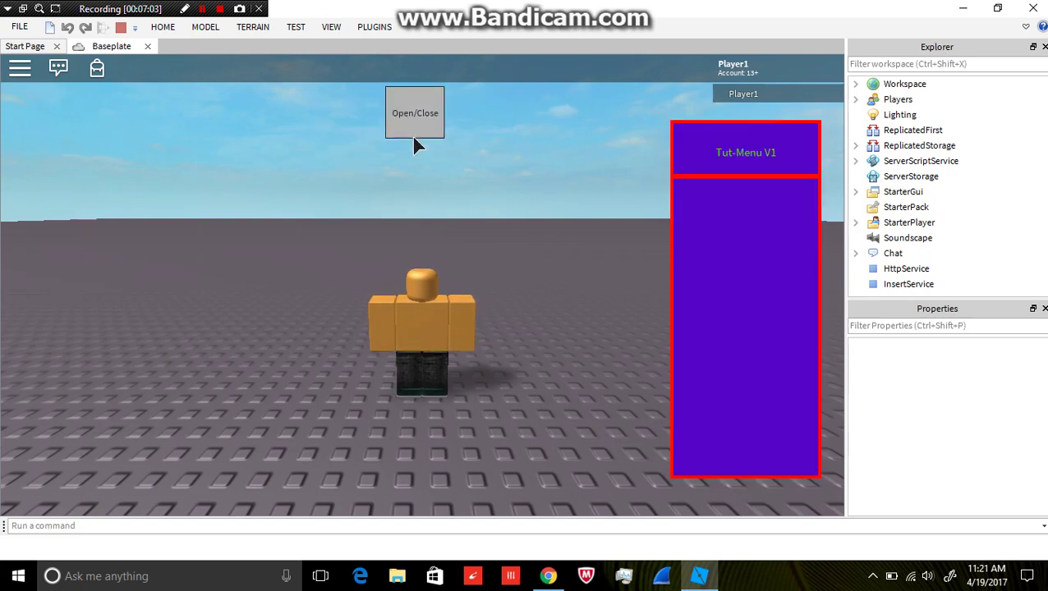
{"action": "left_click", "coordinate": [436, 115]}
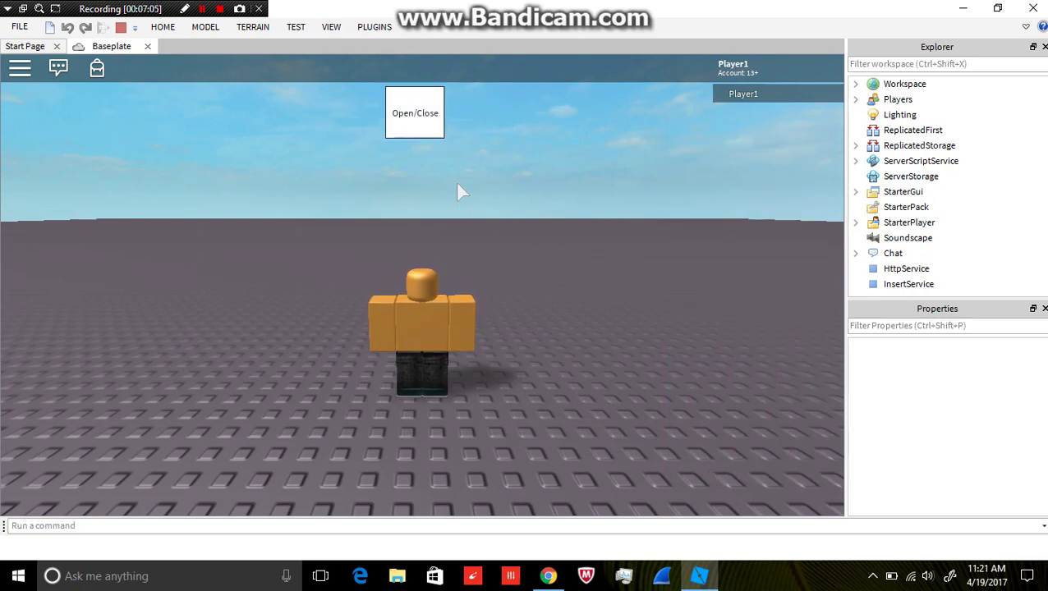
{"action": "left_click", "coordinate": [121, 27]}
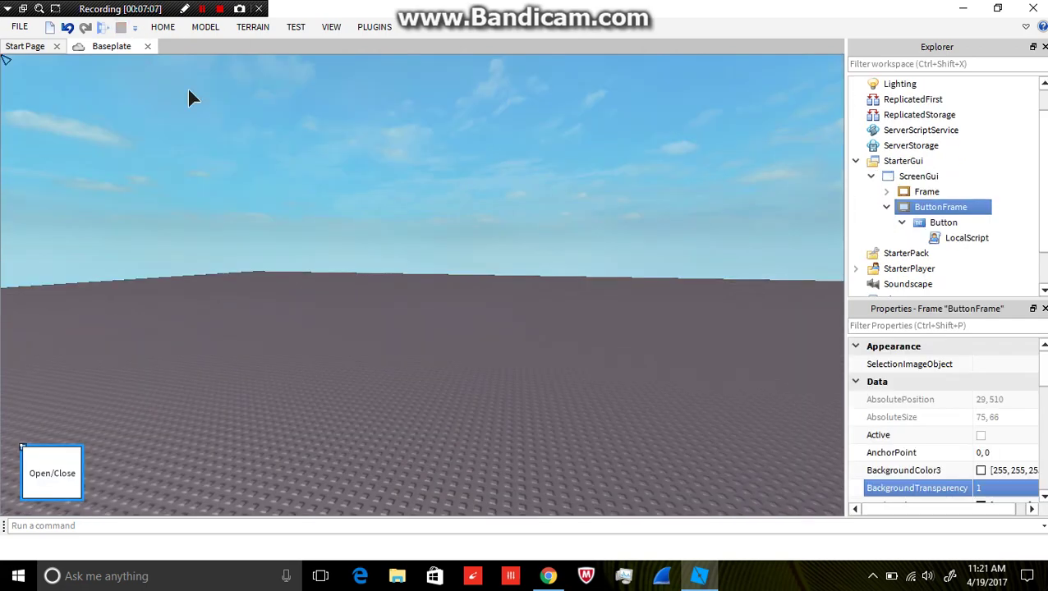
Turn the Visible property of the menu Frame back on
{"action": "left_click", "coordinate": [947, 245]}
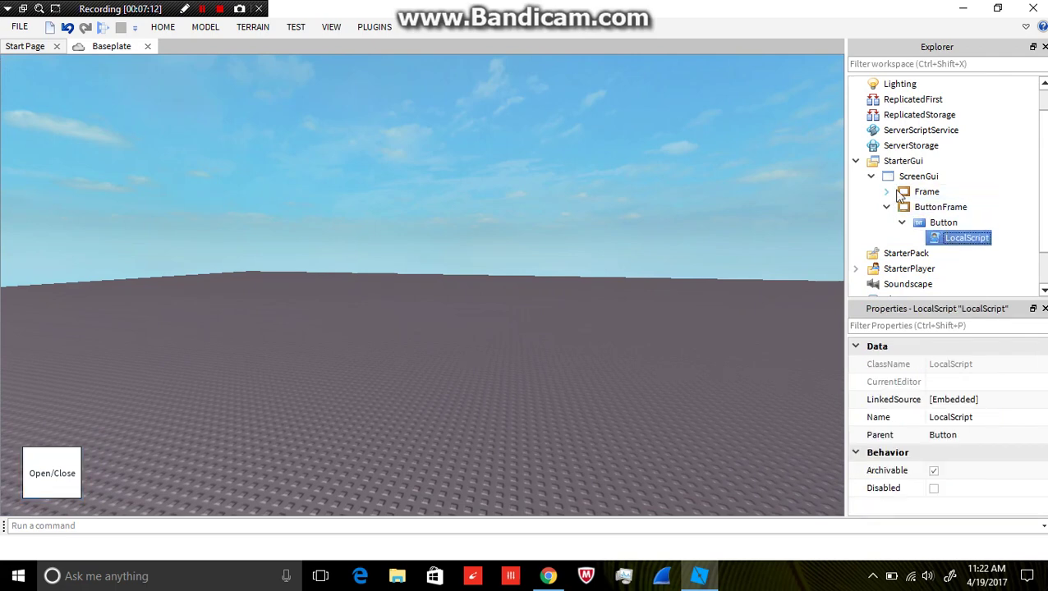
{"action": "left_click", "coordinate": [900, 193]}
{"action": "scroll", "coordinate": [987, 435], "scroll_direction": "down", "scroll_amount": 6}
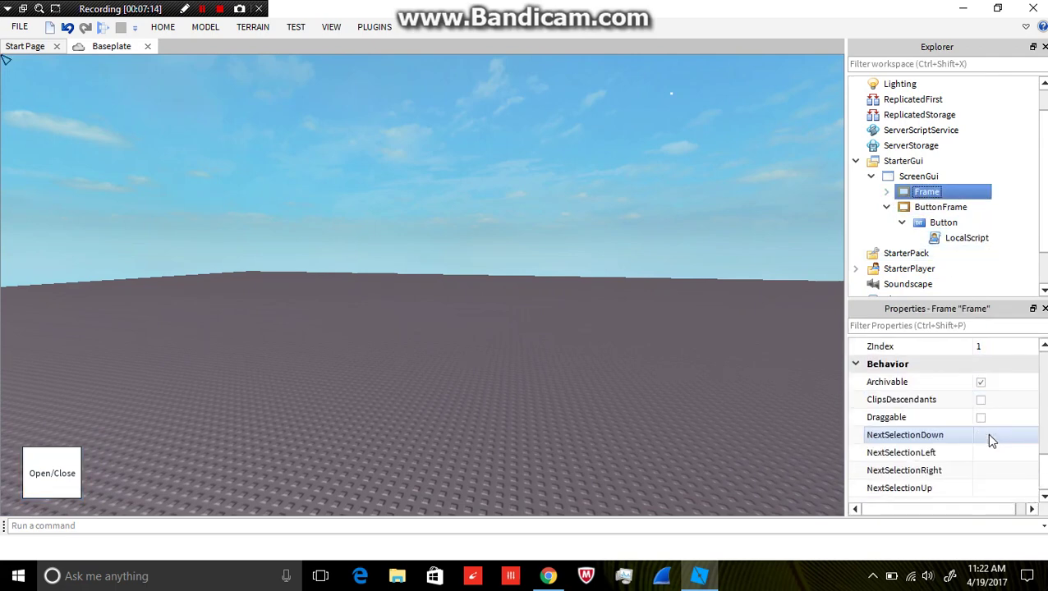
{"action": "scroll", "coordinate": [987, 427], "scroll_direction": "up", "scroll_amount": 3}
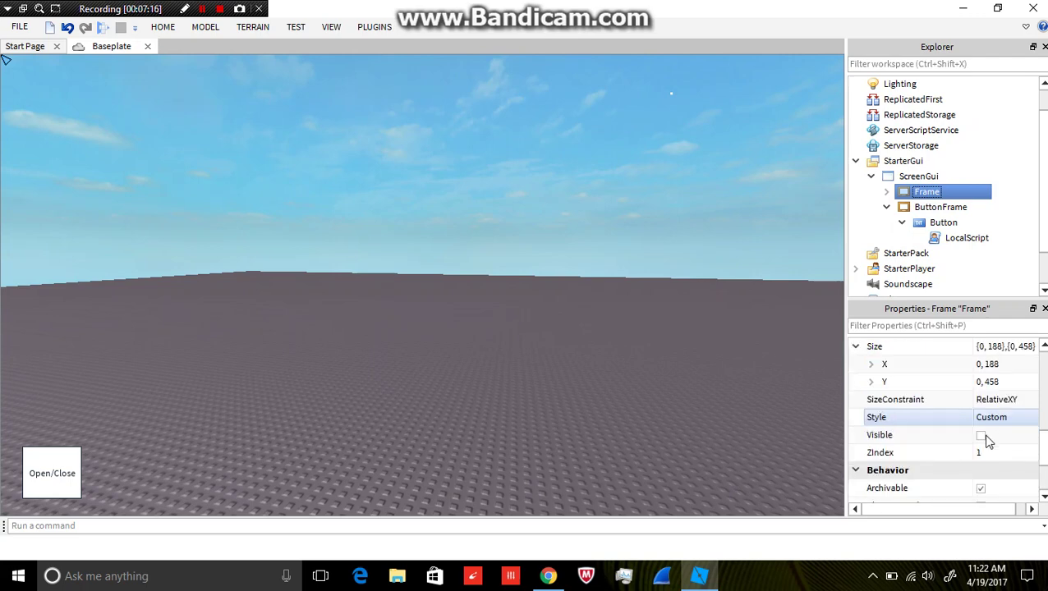
{"action": "left_click", "coordinate": [978, 435]}
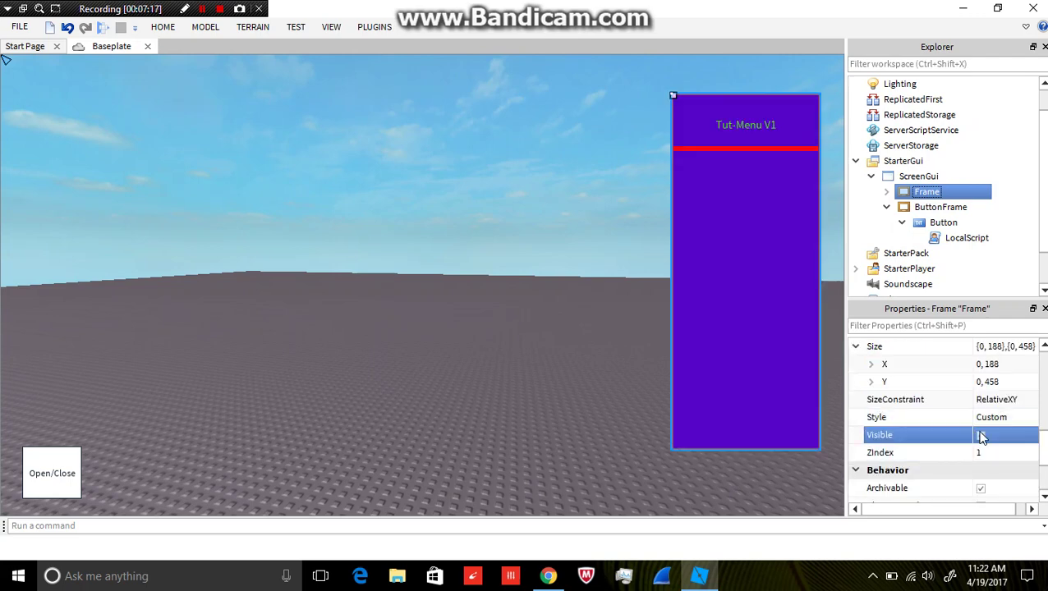
Insert a TextButton into the menu Frame
{"action": "right_click", "coordinate": [920, 195]}
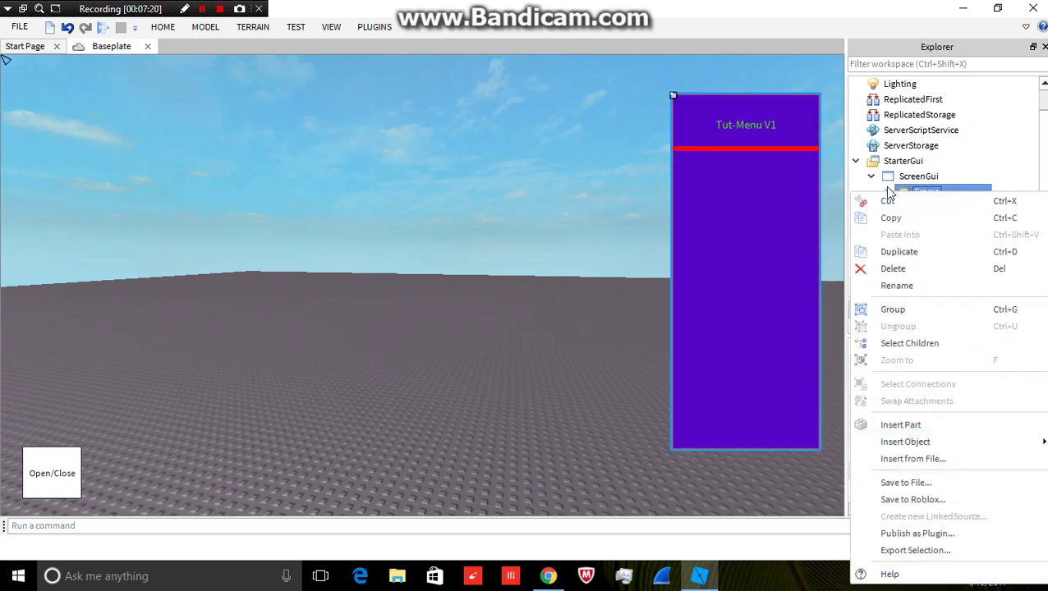
{"action": "left_click", "coordinate": [886, 190]}
{"action": "right_click", "coordinate": [920, 192]}
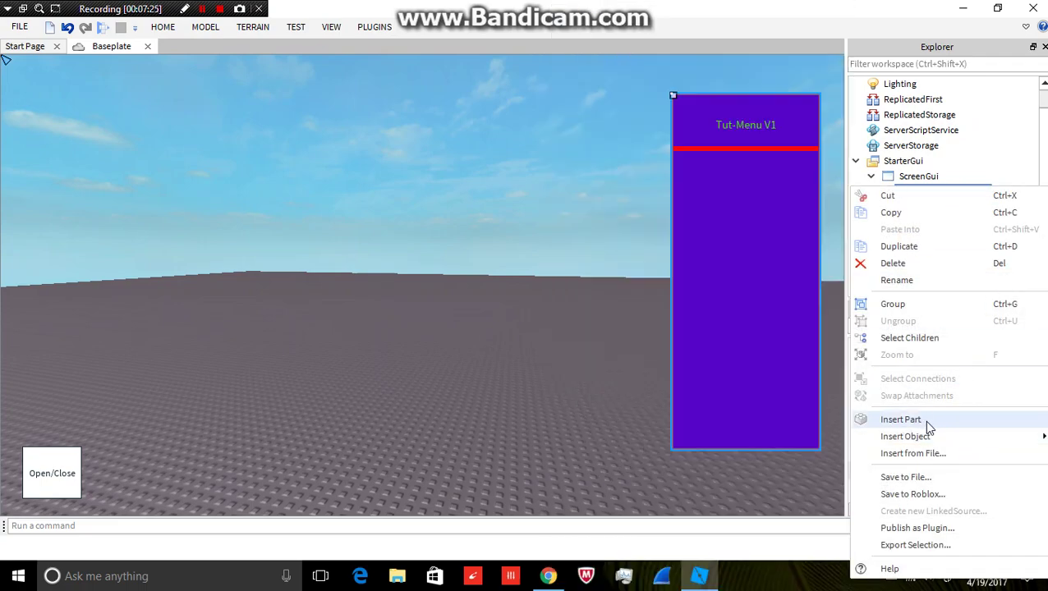
{"action": "mouse_move", "coordinate": [928, 436]}
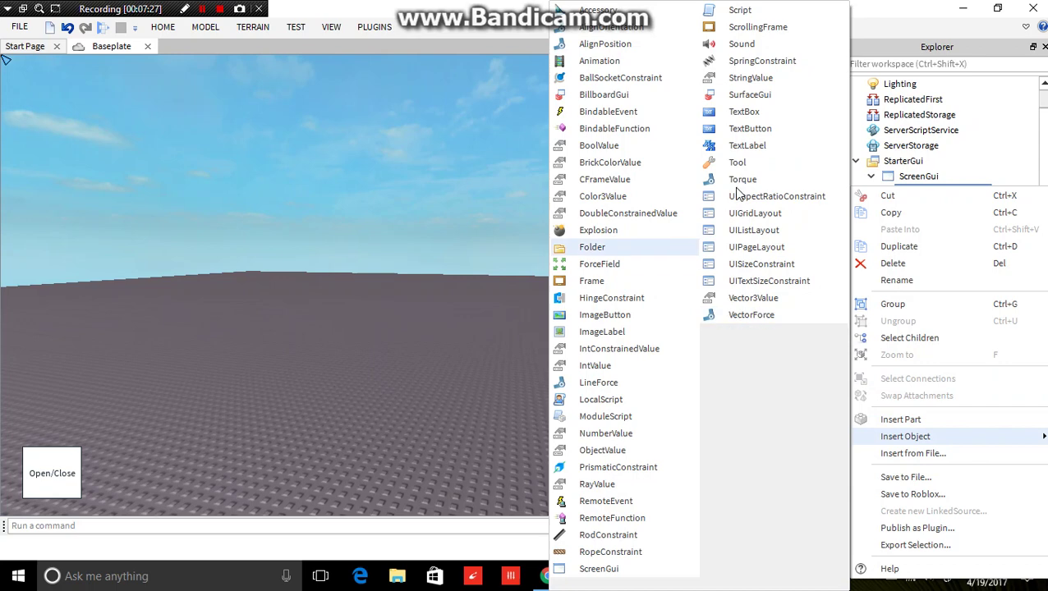
{"action": "left_click", "coordinate": [770, 134]}
Place the new TextButton just below the red divider line and resize it to 188 by 37 to span the menu
{"action": "left_click_drag", "start_coordinate": [789, 133], "coordinate": [764, 184]}
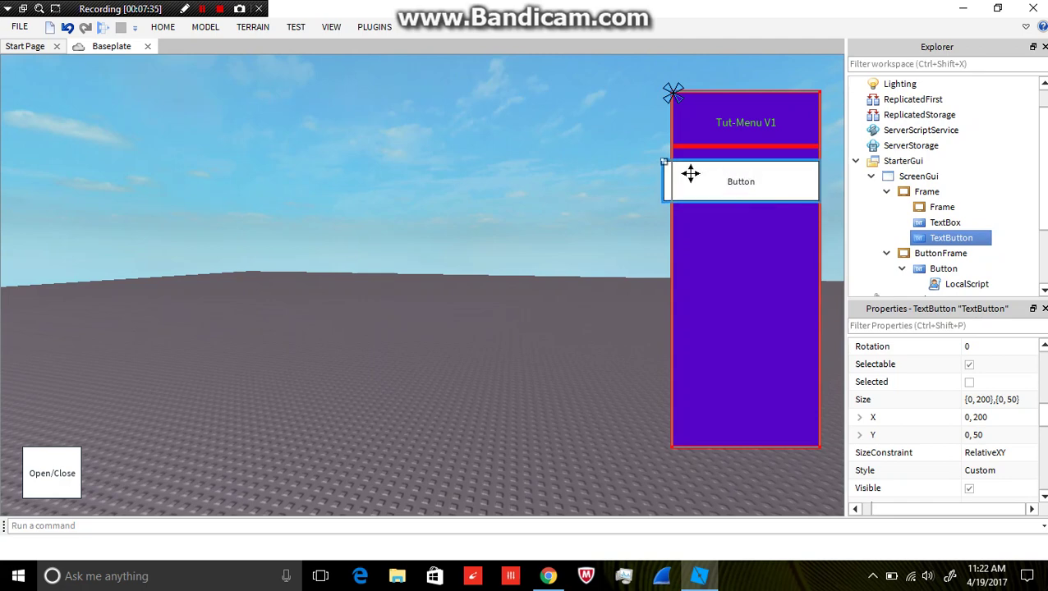
{"action": "mouse_move", "coordinate": [665, 162]}
{"action": "left_mouse_down"}
{"action": "mouse_move", "coordinate": [684, 172]}
{"action": "mouse_move", "coordinate": [674, 171]}
{"action": "left_mouse_up"}
{"action": "left_click_drag", "start_coordinate": [743, 184], "coordinate": [746, 174]}
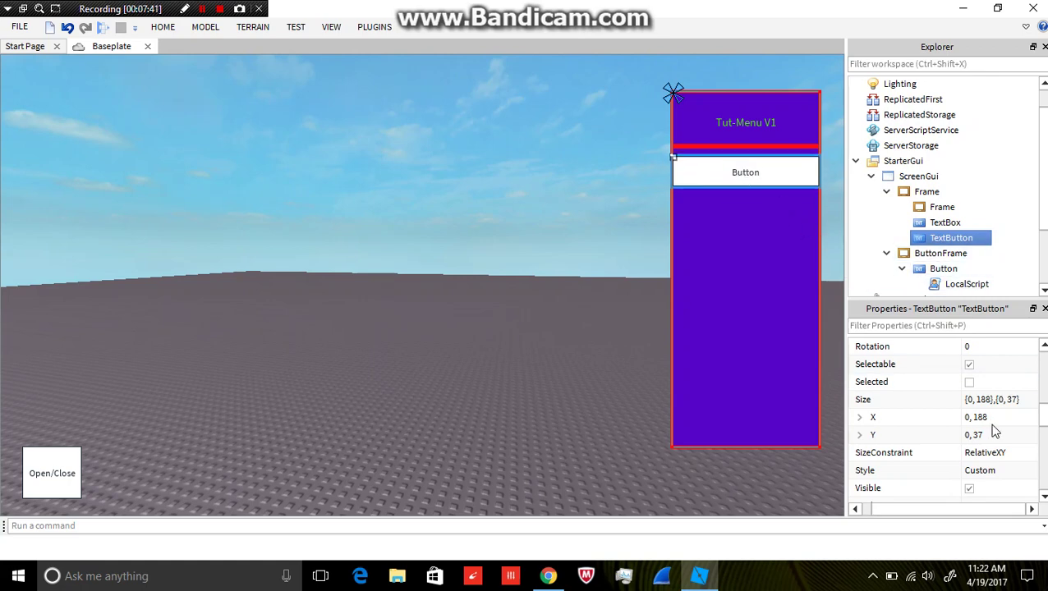
Set the TextButton's BackgroundTransparency to 1 and its BorderSizePixel to 0
{"action": "scroll", "coordinate": [975, 409], "scroll_direction": "up", "scroll_amount": 4}
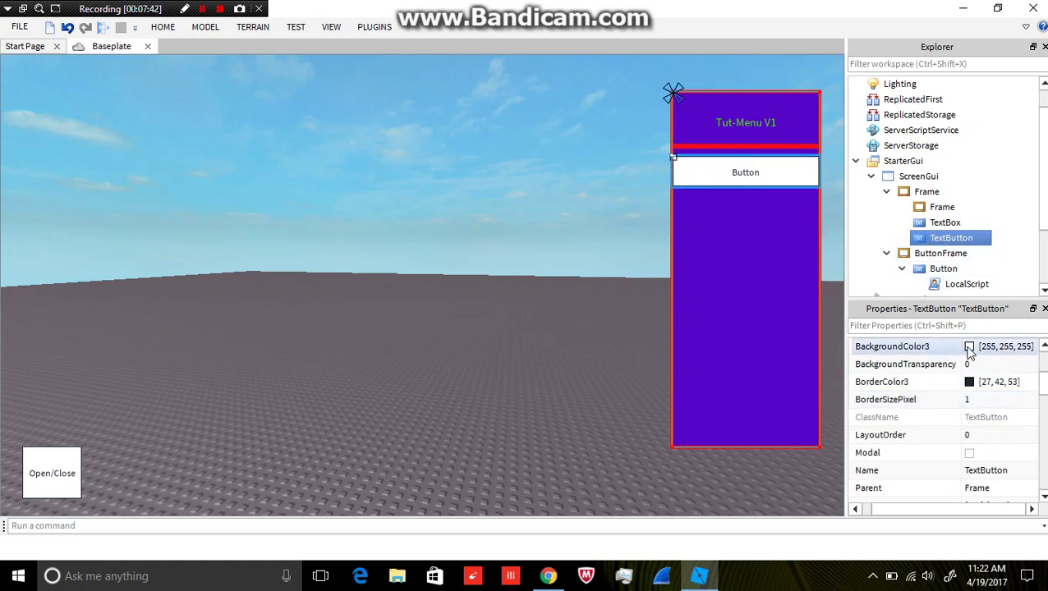
{"action": "left_click", "coordinate": [973, 364]}
{"action": "type", "text": "1"}
{"action": "key", "text": "Return"}
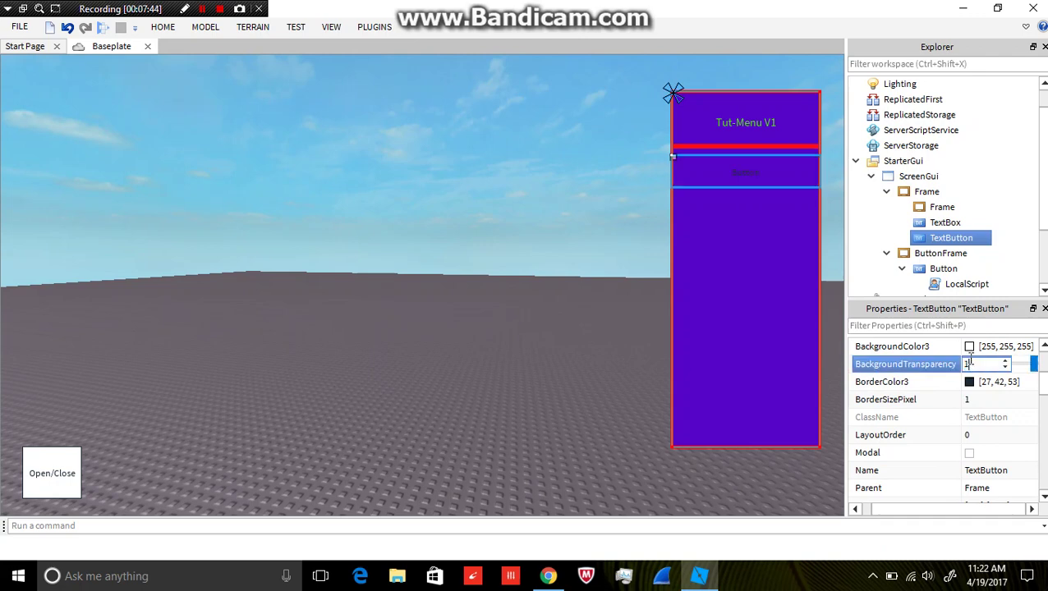
{"action": "left_click", "coordinate": [982, 399]}
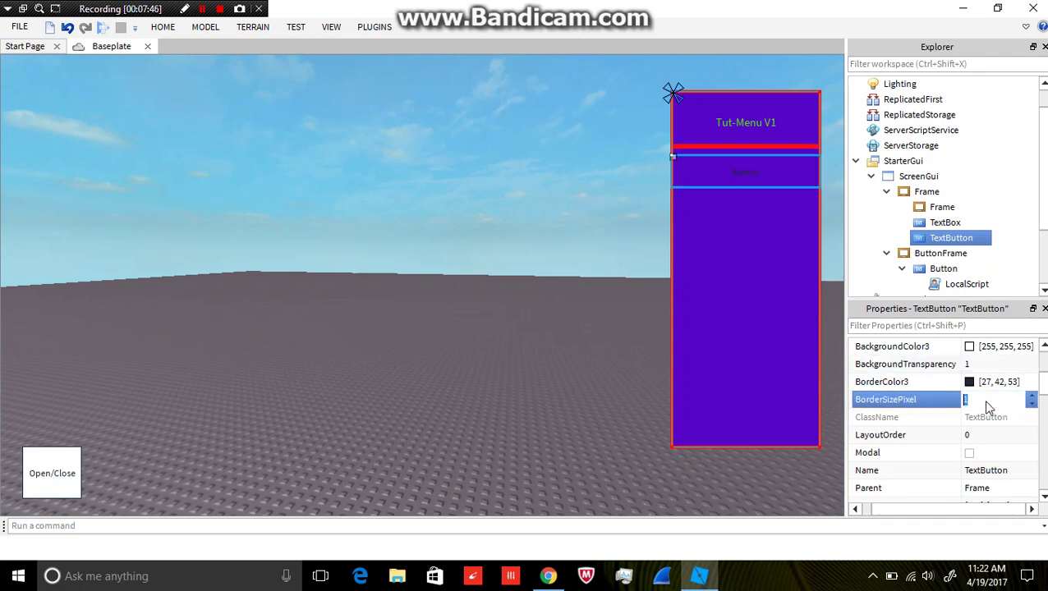
{"action": "type", "text": "0"}
Change the TextButton's text to "Sample Mod"
{"action": "scroll", "coordinate": [993, 435], "scroll_direction": "down", "scroll_amount": 10}
{"action": "scroll", "coordinate": [987, 435], "scroll_direction": "up", "scroll_amount": 3}
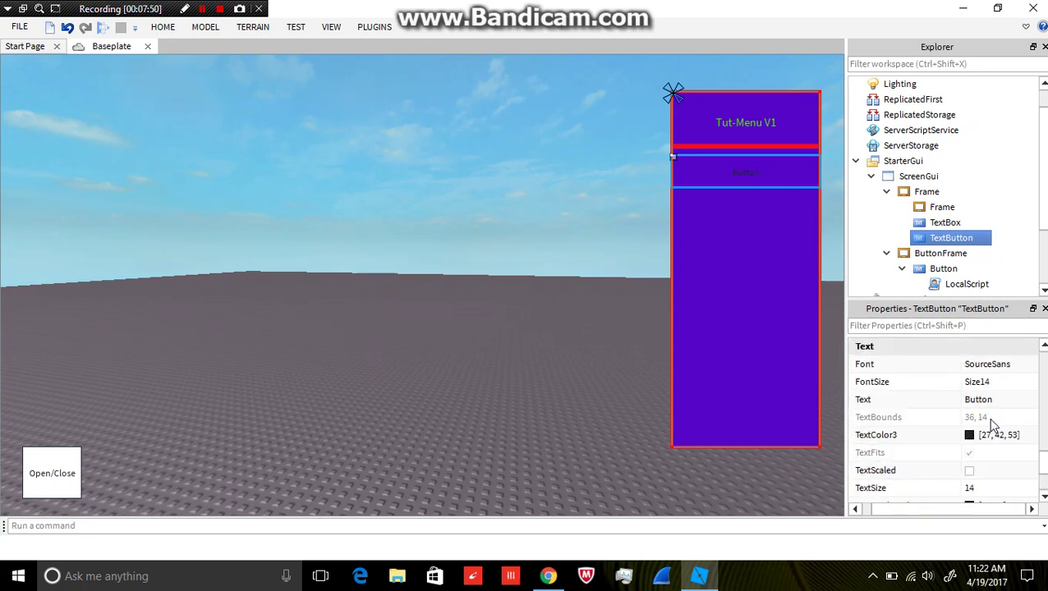
{"action": "left_click", "coordinate": [1016, 400]}
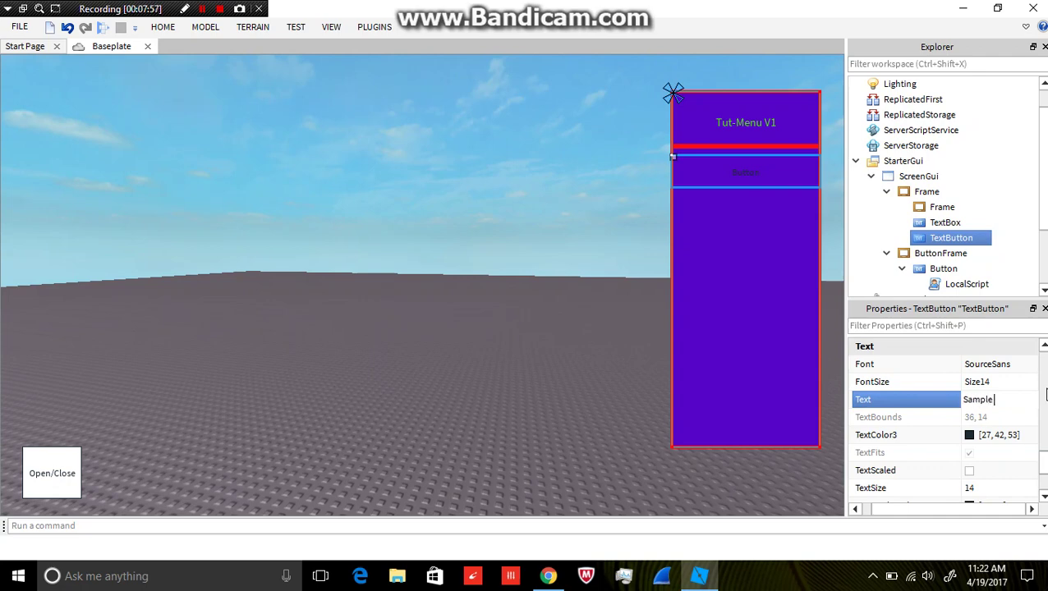
{"action": "key", "text": "Return"}
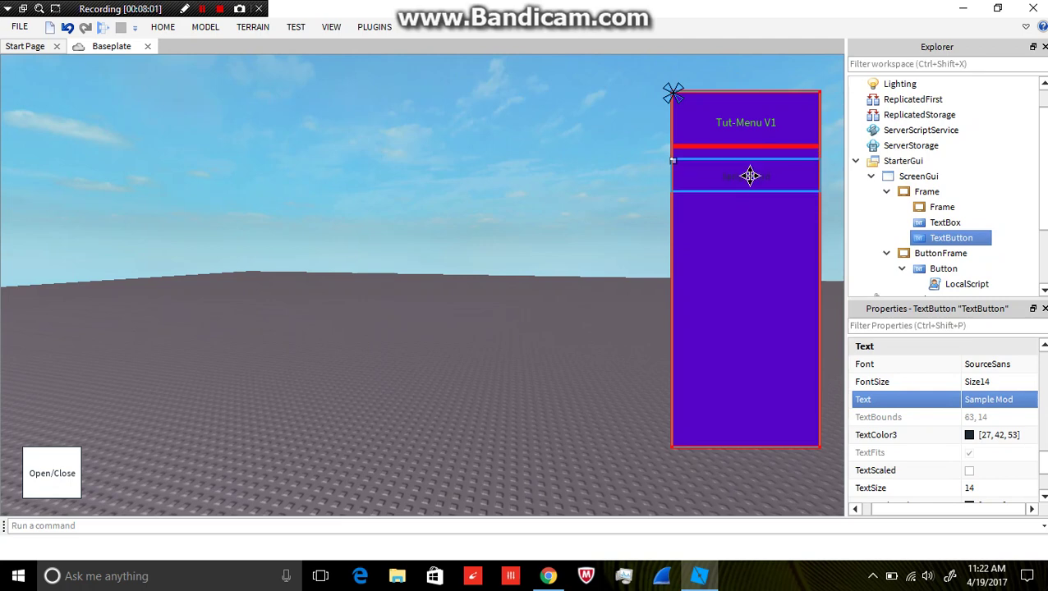
Duplicate the Sample Mod button into a column of nine, spreading the copies down to the bottom of the menu Frame
{"action": "key", "text": "ctrl+d"}
{"action": "left_click_drag", "start_coordinate": [750, 191], "coordinate": [756, 265]}
{"action": "key", "text": "ctrl+d"}
{"action": "key", "text": "ctrl+d"}
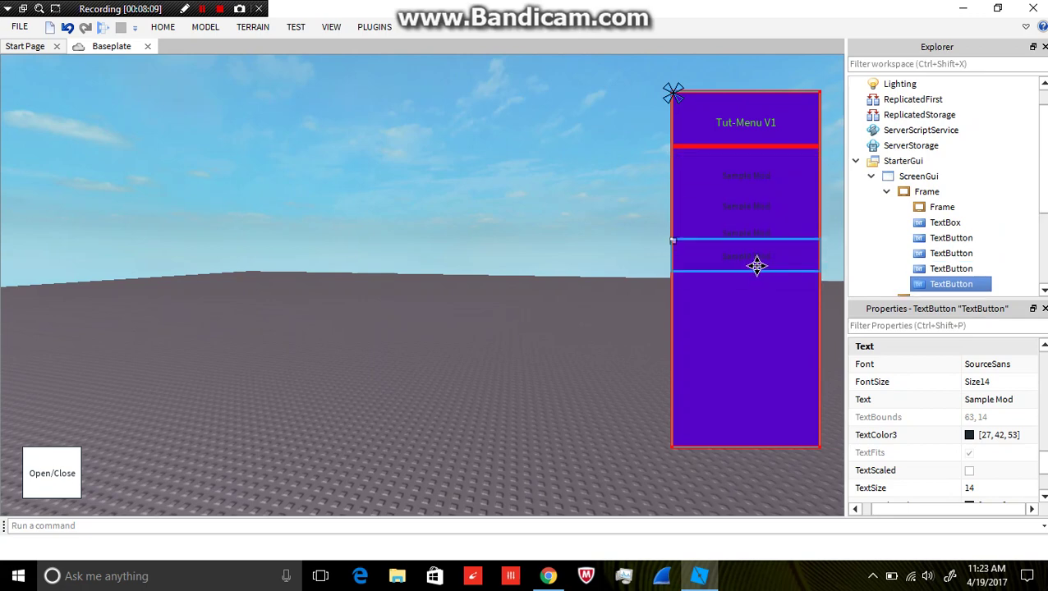
{"action": "key", "text": "ctrl+d"}
{"action": "left_click_drag", "start_coordinate": [753, 173], "coordinate": [758, 291]}
{"action": "left_click", "coordinate": [747, 206]}
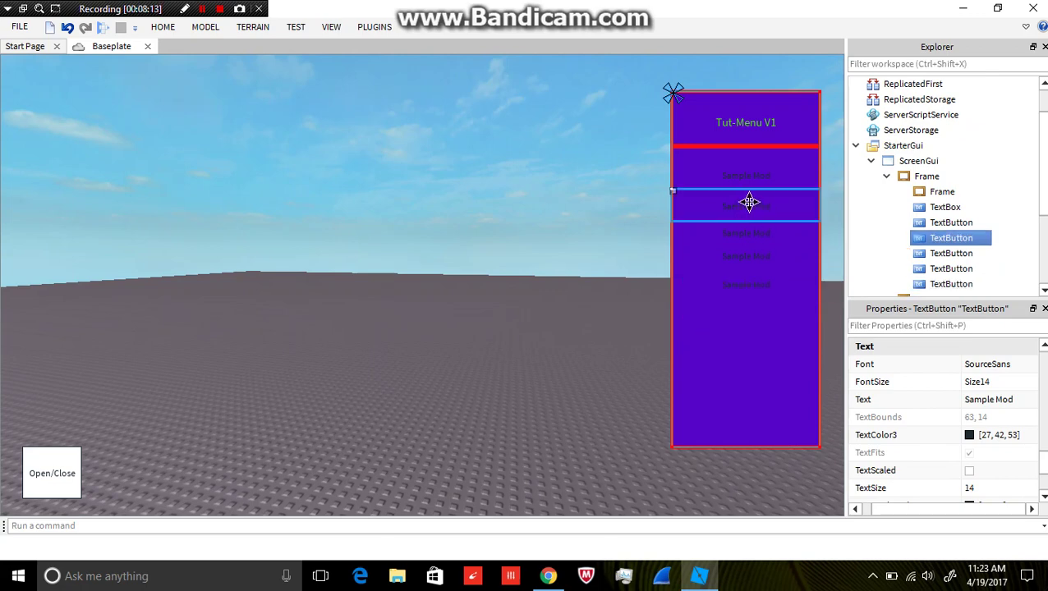
{"action": "left_click", "coordinate": [760, 285]}
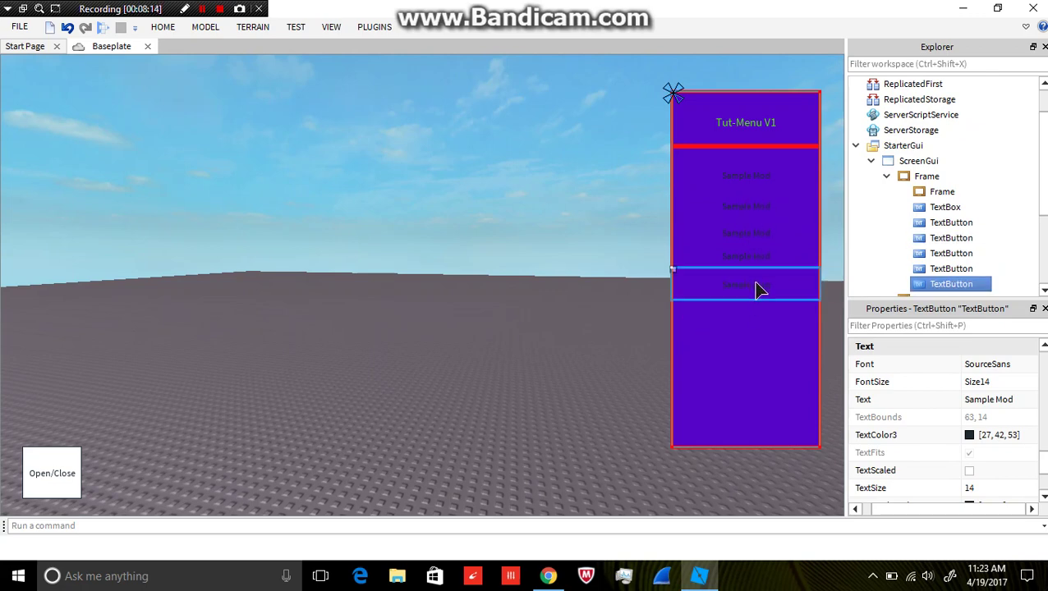
{"action": "key", "text": "ctrl+d"}
{"action": "left_click_drag", "start_coordinate": [745, 175], "coordinate": [748, 323]}
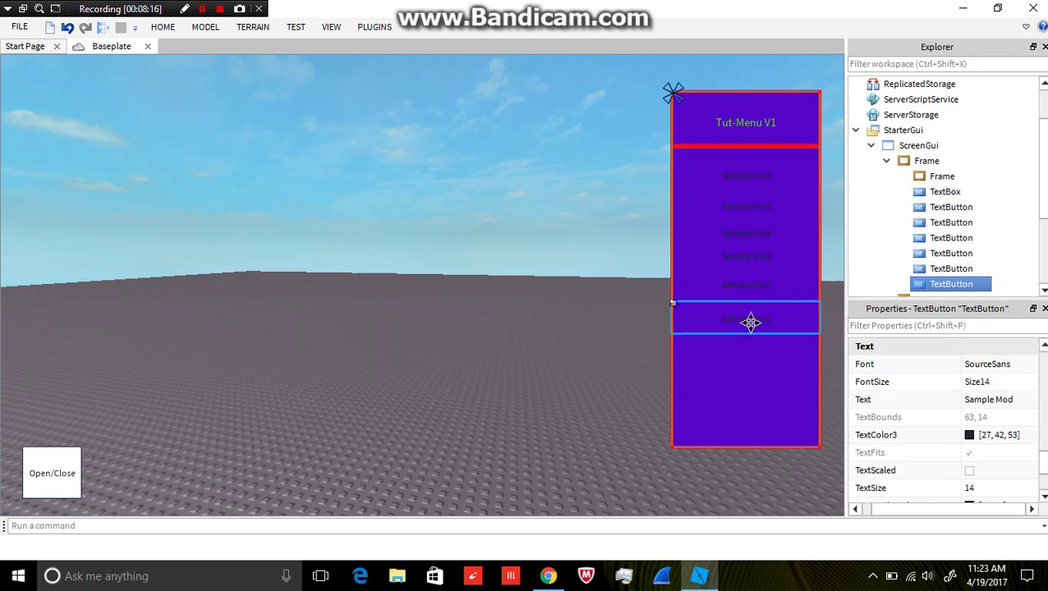
{"action": "key", "text": "ctrl+d"}
{"action": "left_click_drag", "start_coordinate": [736, 180], "coordinate": [736, 363]}
{"action": "key", "text": "ctrl+d"}
{"action": "left_click_drag", "start_coordinate": [753, 176], "coordinate": [764, 412]}
{"action": "key", "text": "ctrl+d"}
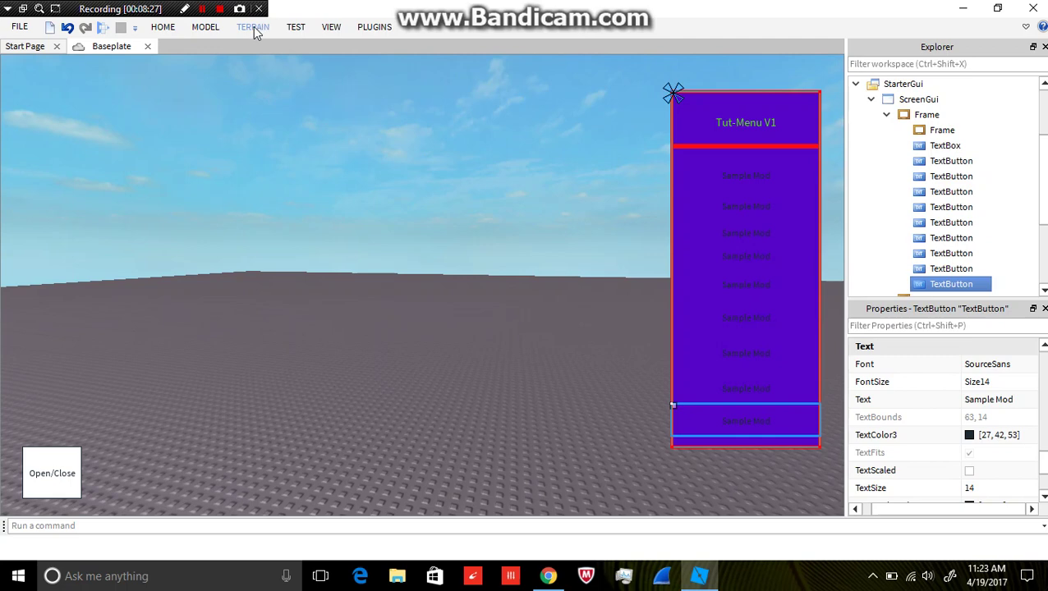
Turn off the Visible property of the menu Frame
{"action": "left_click", "coordinate": [908, 118]}
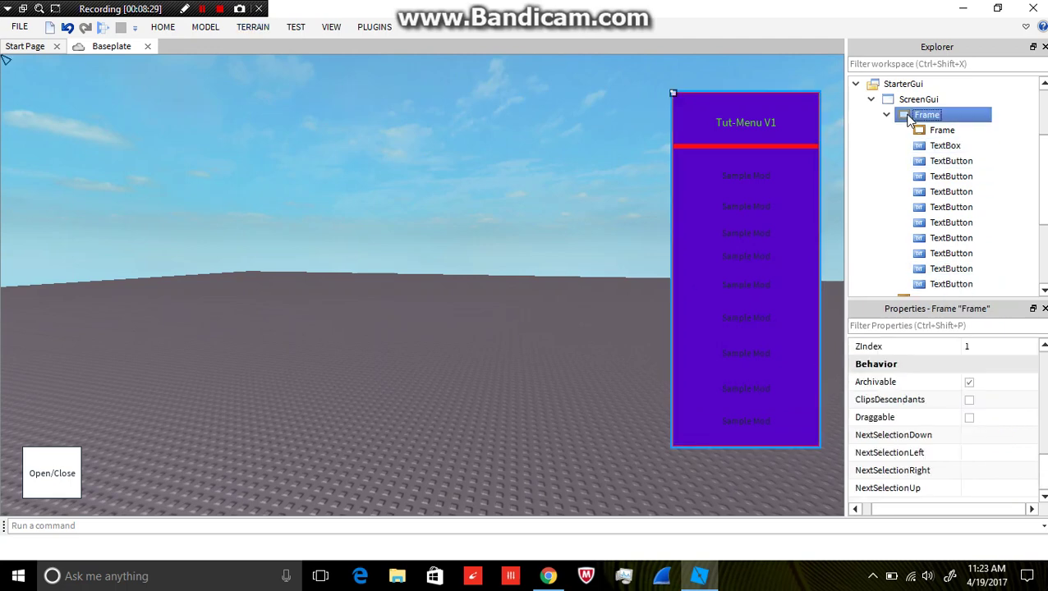
{"action": "left_click", "coordinate": [893, 119]}
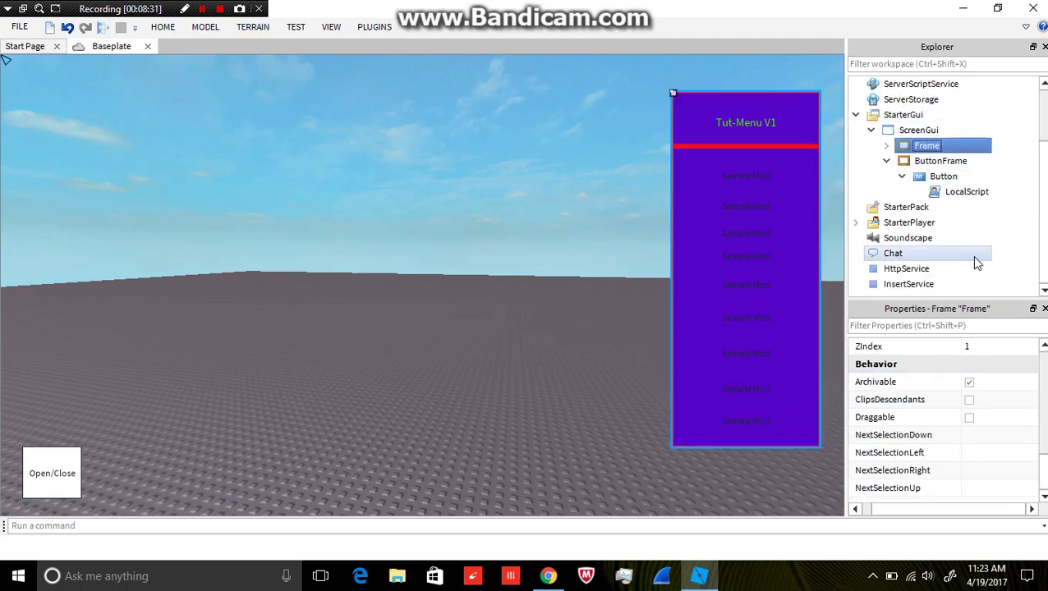
{"action": "scroll", "coordinate": [971, 414], "scroll_direction": "up", "scroll_amount": 1}
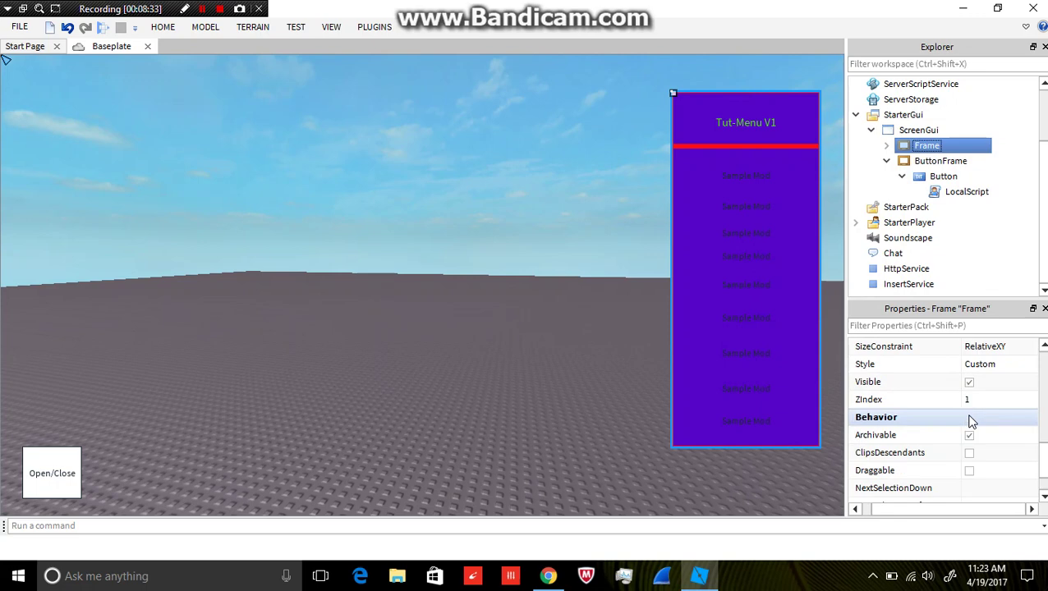
{"action": "left_click", "coordinate": [969, 382]}
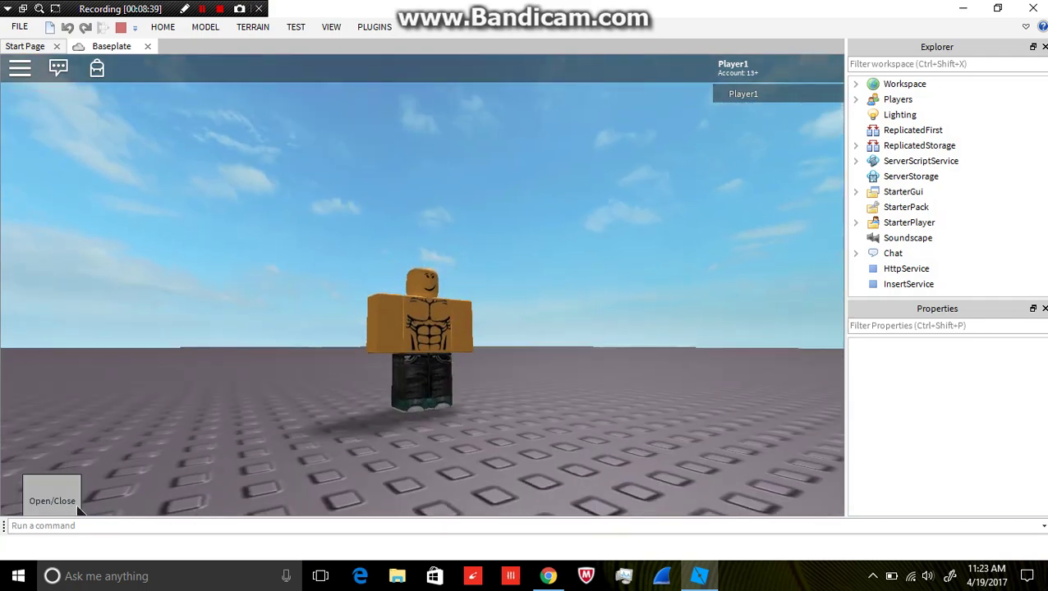
Playtest opening the menu with the Open/Close button, walking around and closing it again, and stop the test
{"action": "left_click", "coordinate": [58, 498]}
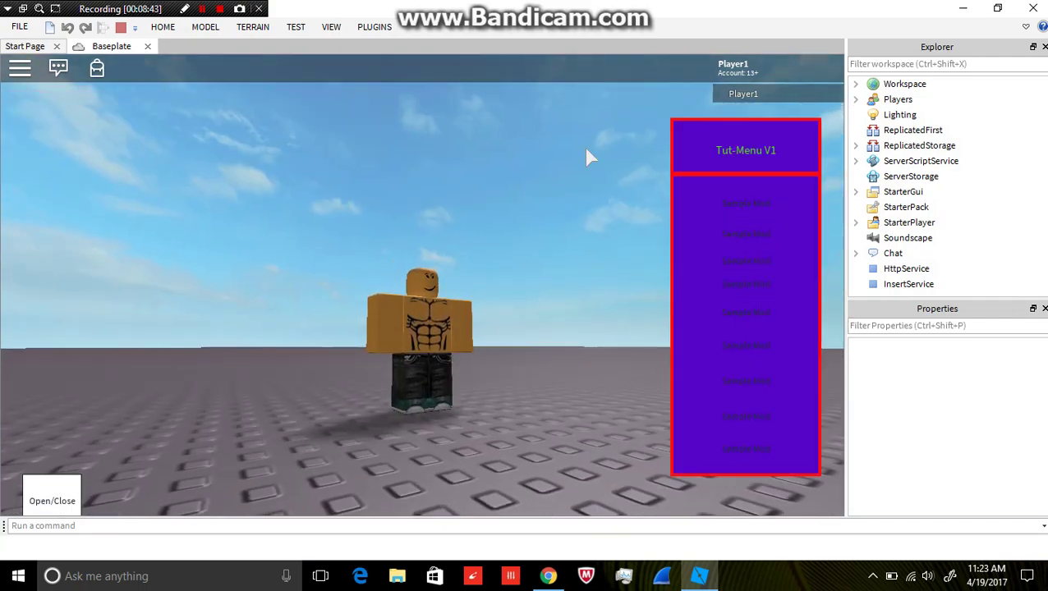
{"action": "right_click_drag", "start_coordinate": [590, 159], "coordinate": [583, 169]}
{"action": "key", "text": "w"}
{"action": "key", "text": "a"}
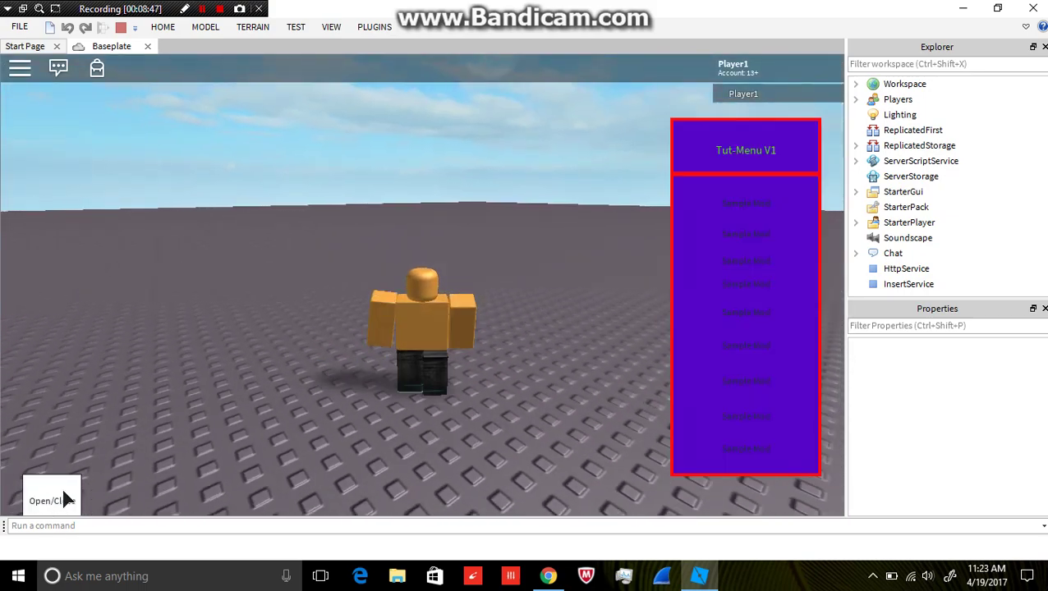
{"action": "left_click", "coordinate": [69, 494]}
{"action": "left_click", "coordinate": [120, 27]}
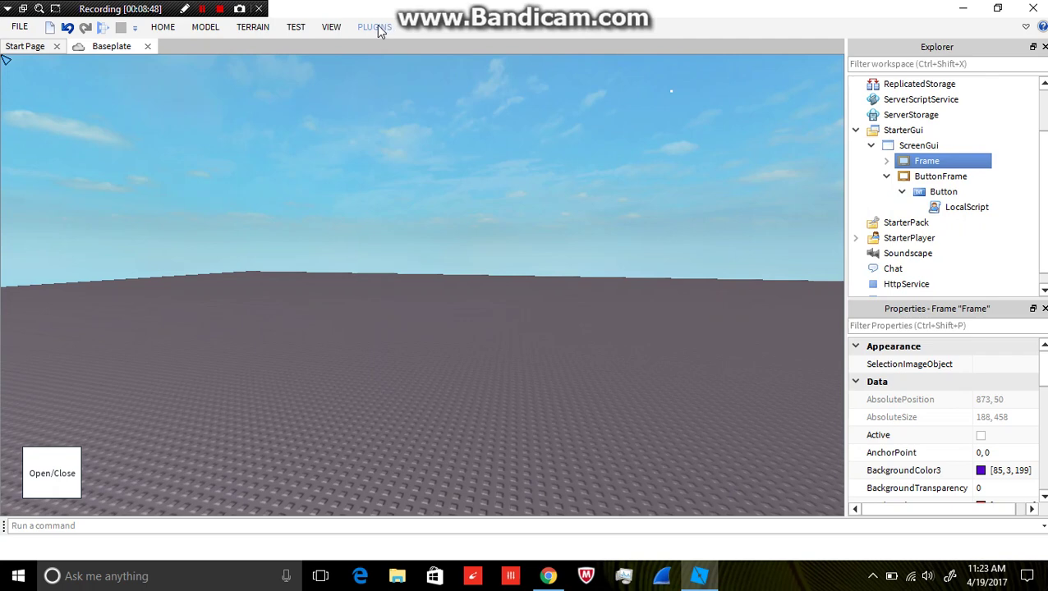
Rename the ScreenGui in StarterGui as ModMenu
{"action": "left_click", "coordinate": [375, 26]}
{"action": "left_click", "coordinate": [874, 146]}
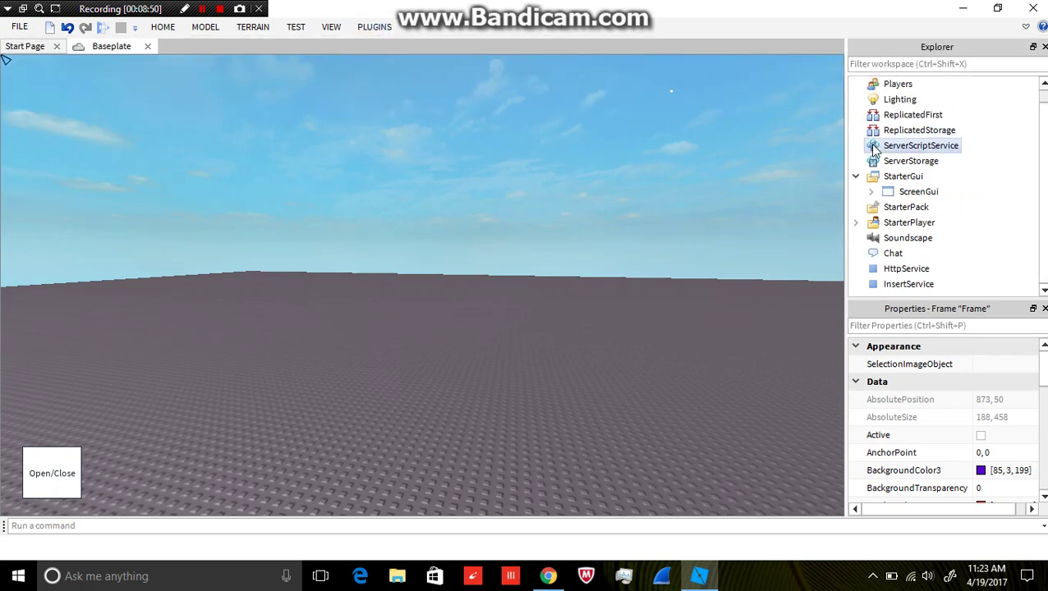
{"action": "left_click", "coordinate": [871, 191]}
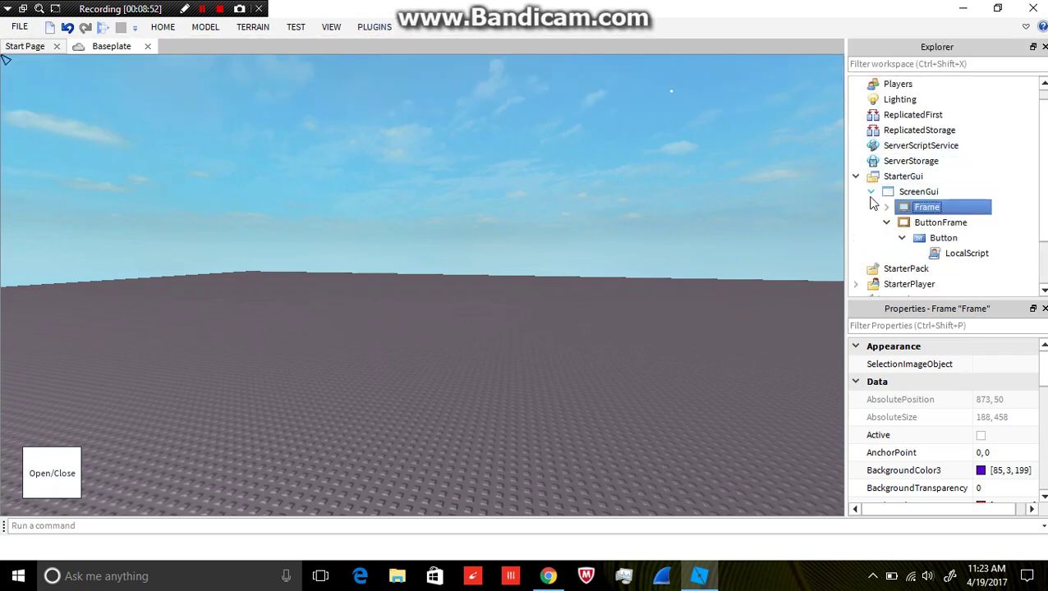
{"action": "double_click", "coordinate": [906, 194]}
{"action": "left_click", "coordinate": [900, 192]}
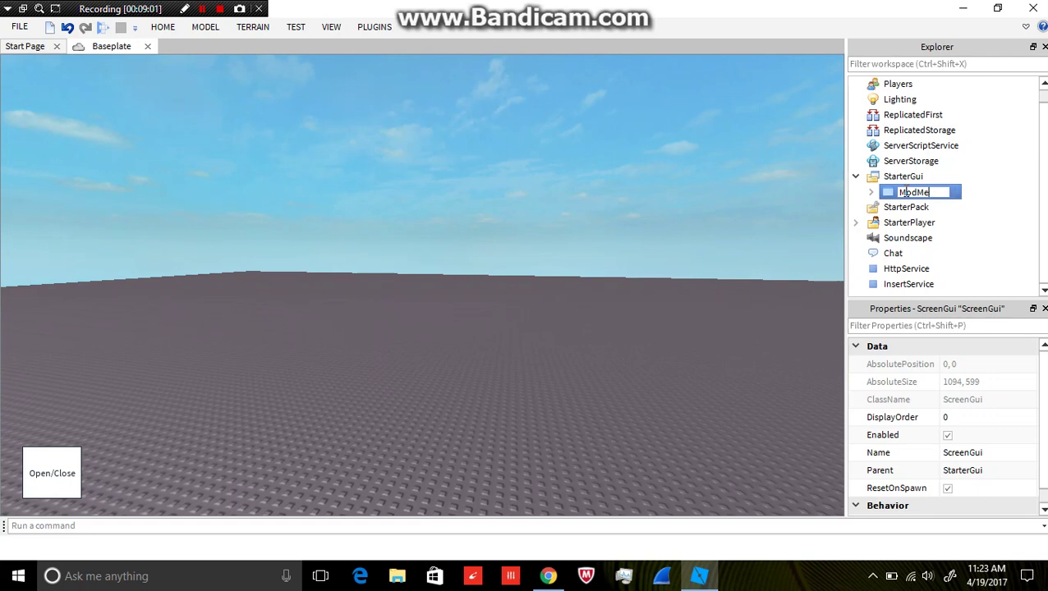
{"action": "key", "text": "Return"}
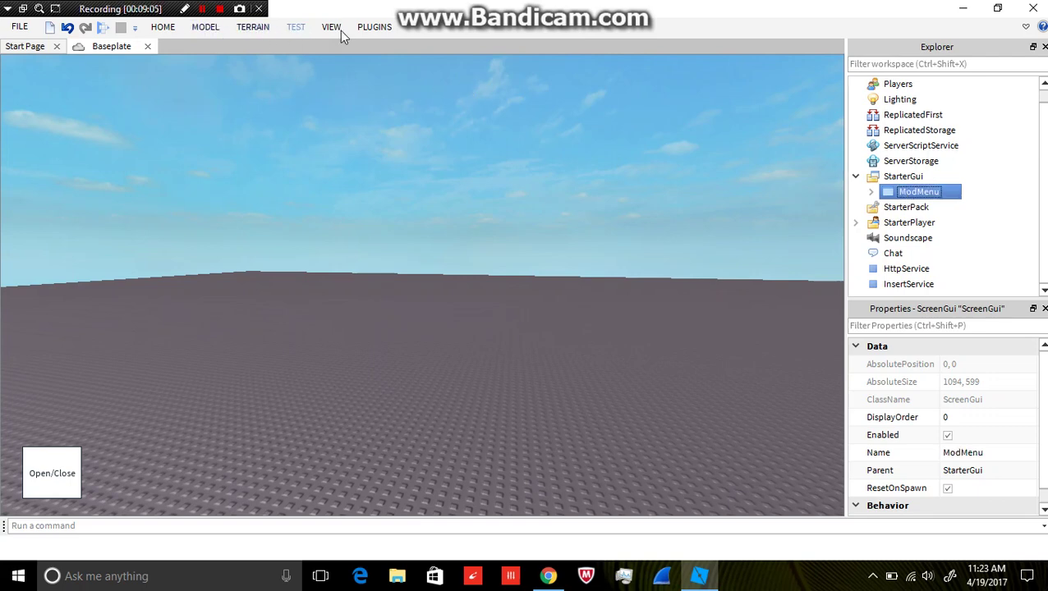
Convert ModMenu to a script with the GUI to Lua plugin, and select all of the generated code before closing the script
{"action": "left_click", "coordinate": [376, 27]}
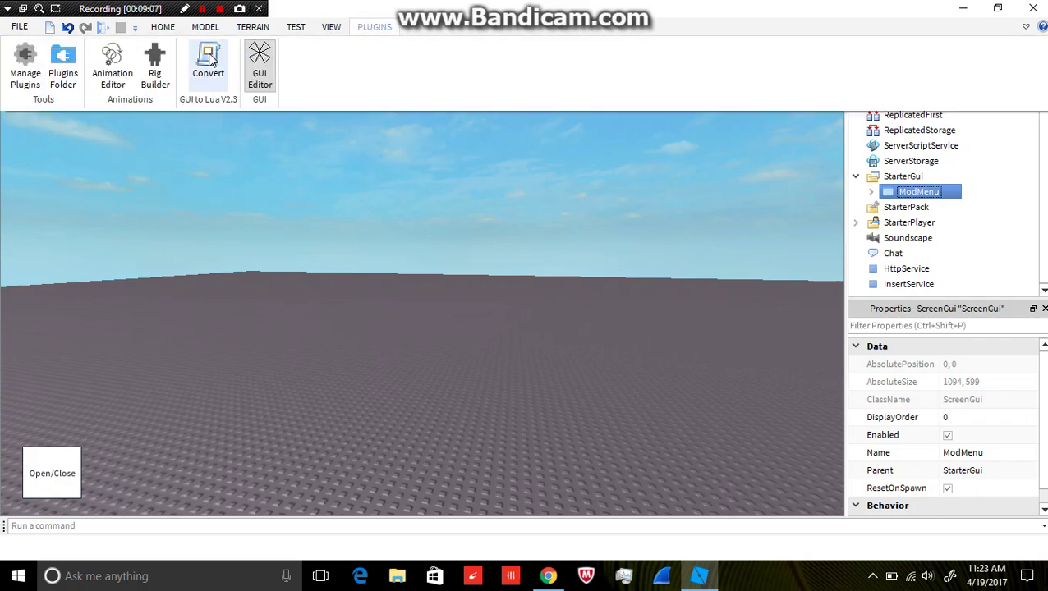
{"action": "left_click", "coordinate": [213, 57]}
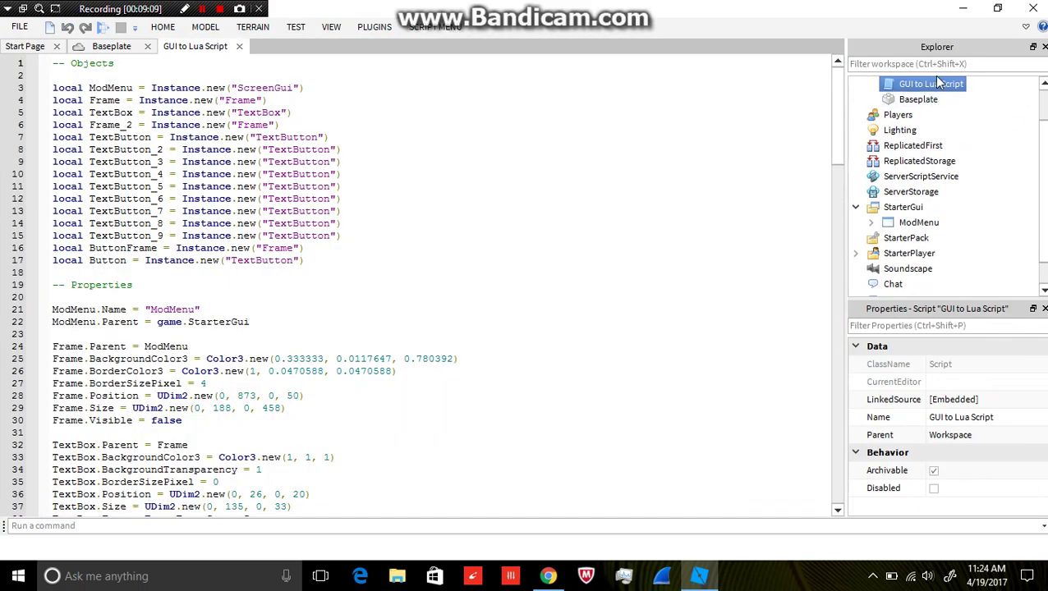
{"action": "scroll", "coordinate": [336, 182], "scroll_direction": "down", "scroll_amount": 17}
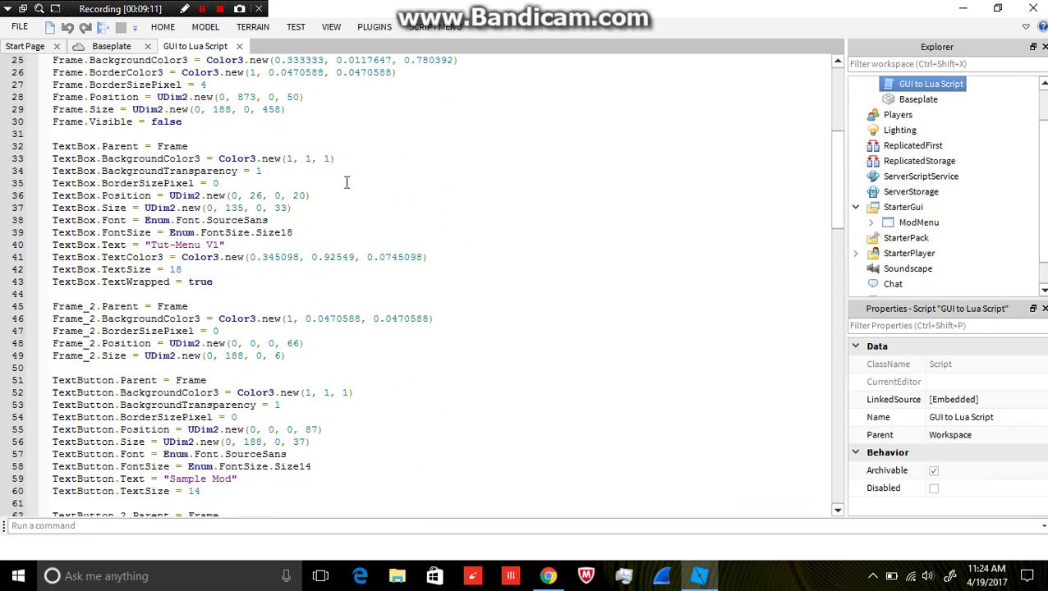
{"action": "left_click_drag", "start_coordinate": [834, 255], "coordinate": [873, 129]}
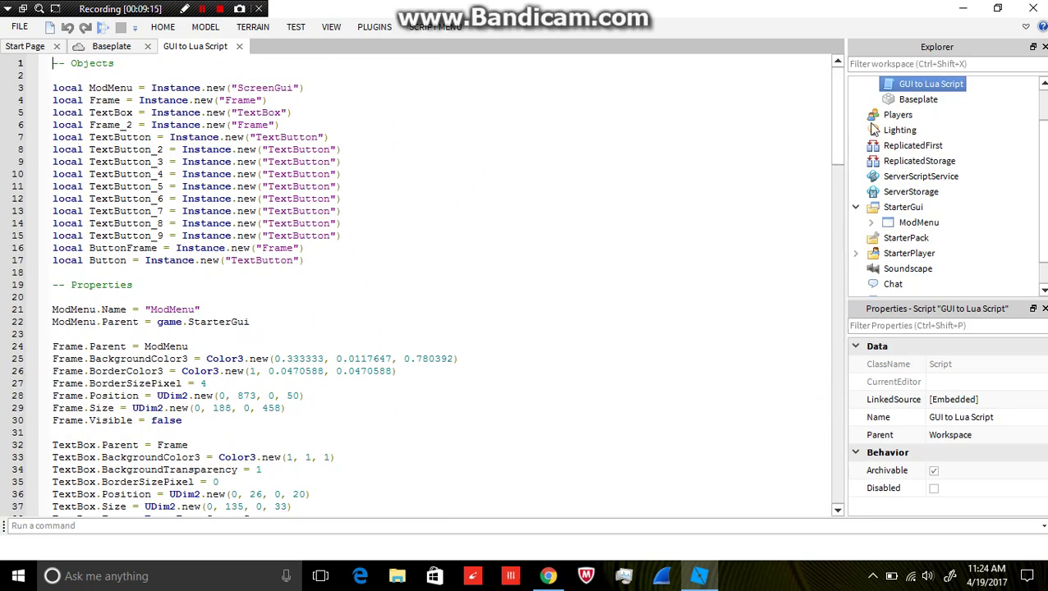
{"action": "key", "text": "ctrl+a"}
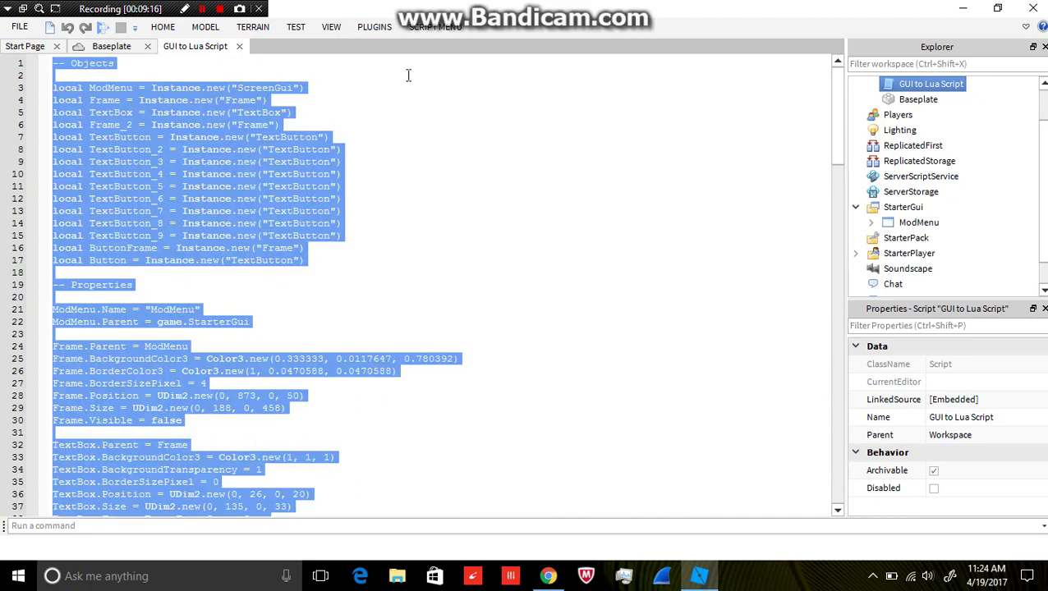
{"action": "left_click", "coordinate": [238, 46]}
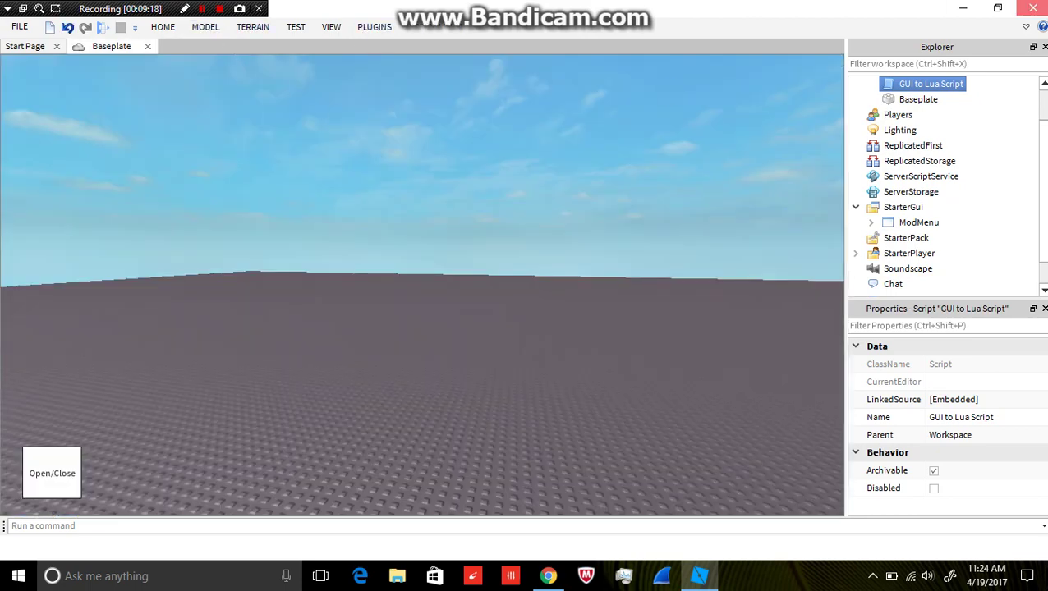
Close Roblox Studio and create a new text document named Menu.txt on the desktop
{"action": "left_click", "coordinate": [1032, 8]}
{"action": "left_click", "coordinate": [530, 310]}
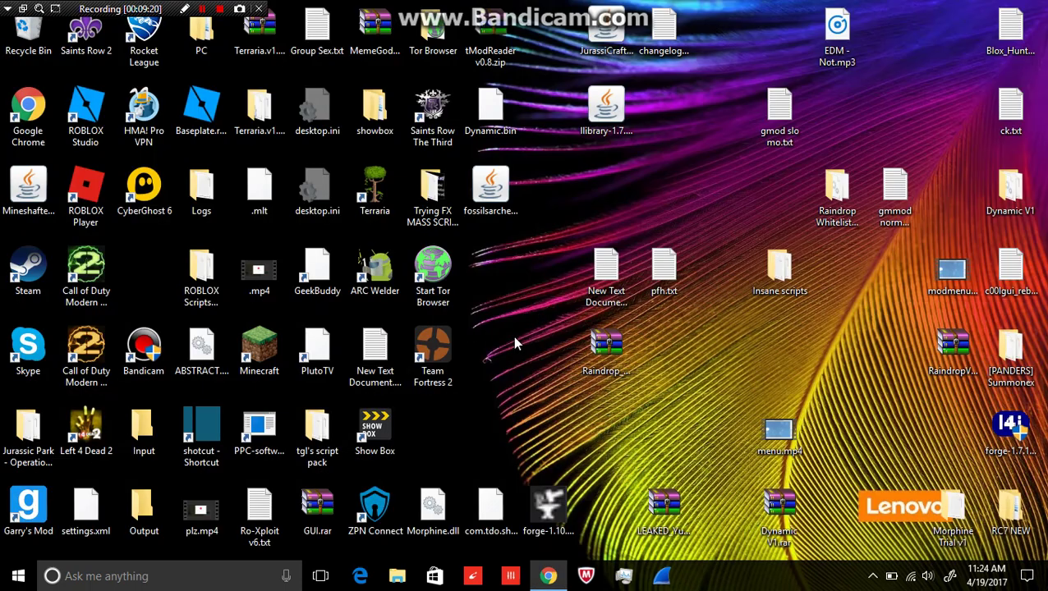
{"action": "right_click", "coordinate": [813, 335]}
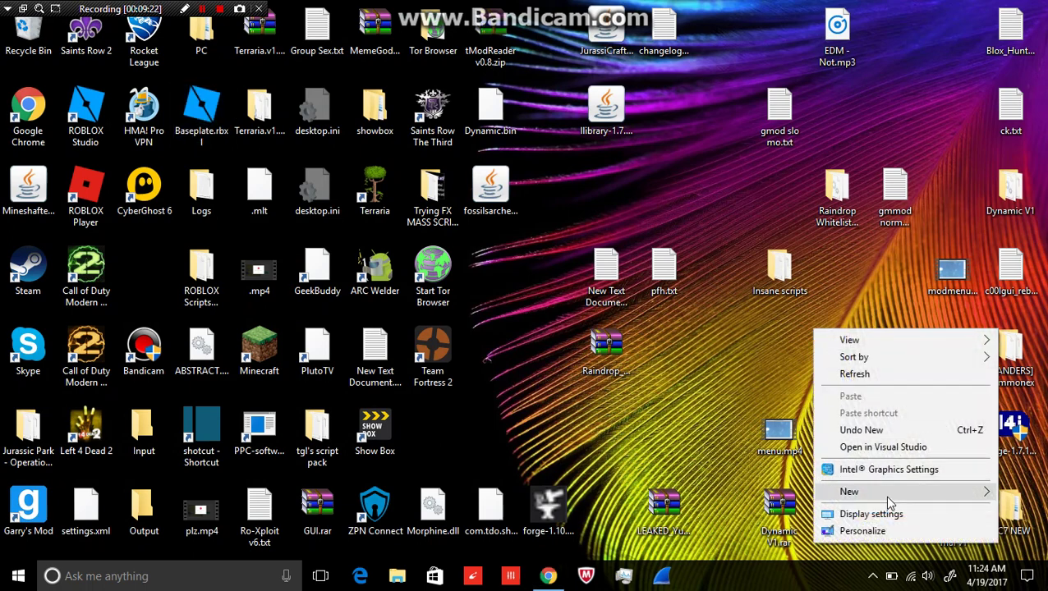
{"action": "mouse_move", "coordinate": [886, 491]}
{"action": "left_click", "coordinate": [709, 455]}
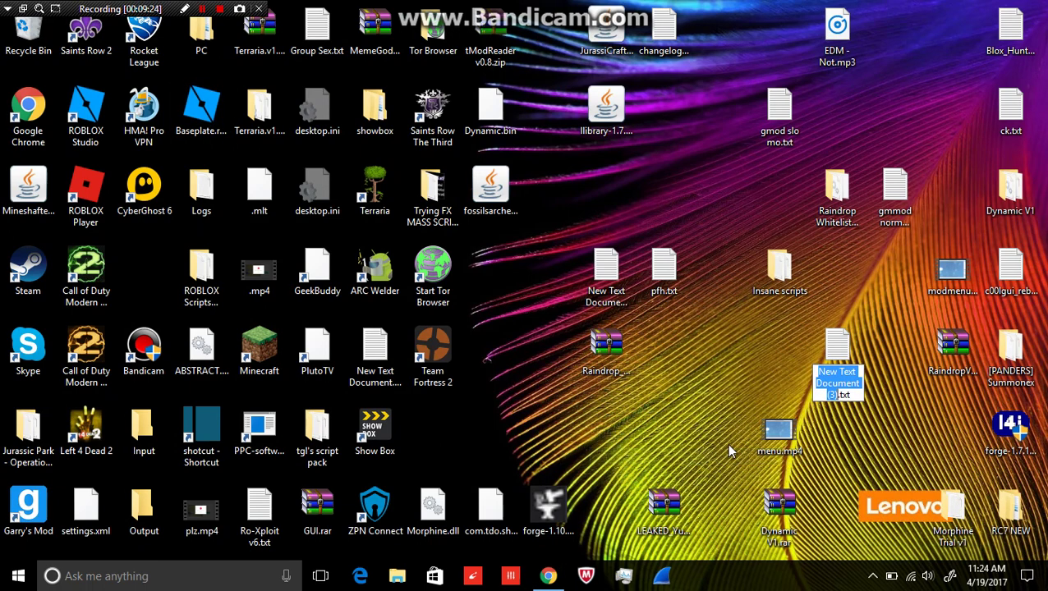
{"action": "type", "text": "Menu"}
{"action": "key", "text": "Return"}
Paste the copied GUI code into Menu.txt in Notepad, save the file and close it
{"action": "double_click", "coordinate": [836, 351]}
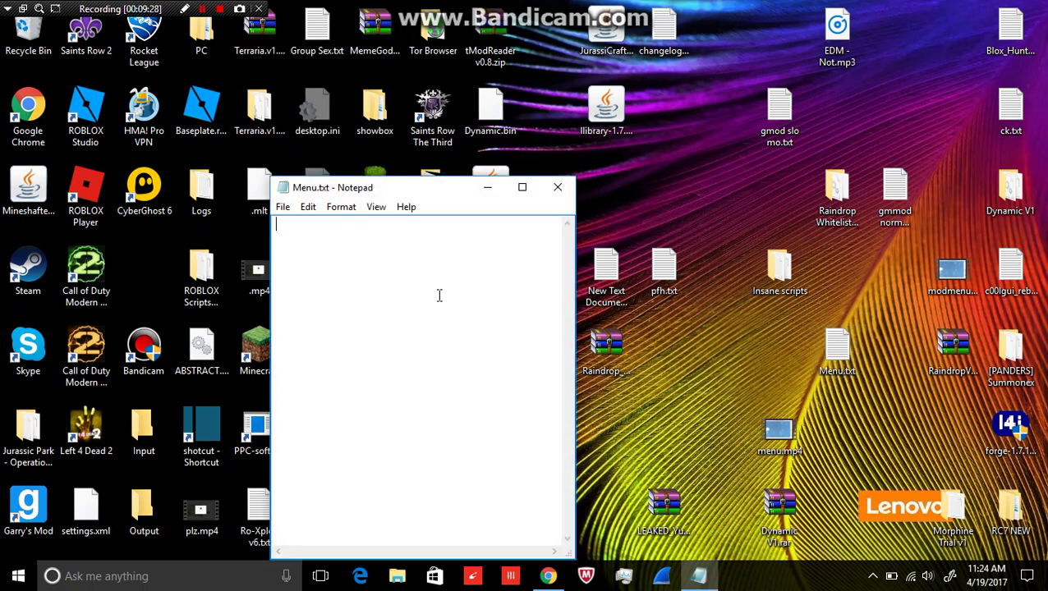
{"action": "key", "text": "ctrl+v"}
{"action": "key", "text": "ctrl+s"}
{"action": "left_click", "coordinate": [558, 187]}
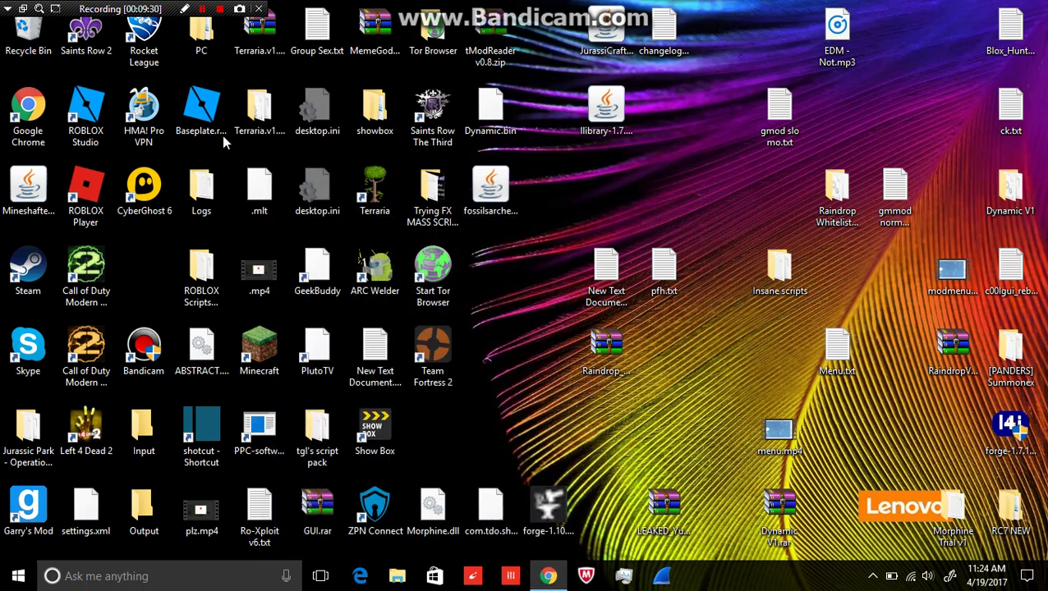
Reopen Roblox Studio, create a new place from the Baseplate template and start a playtest
{"action": "double_click", "coordinate": [86, 111]}
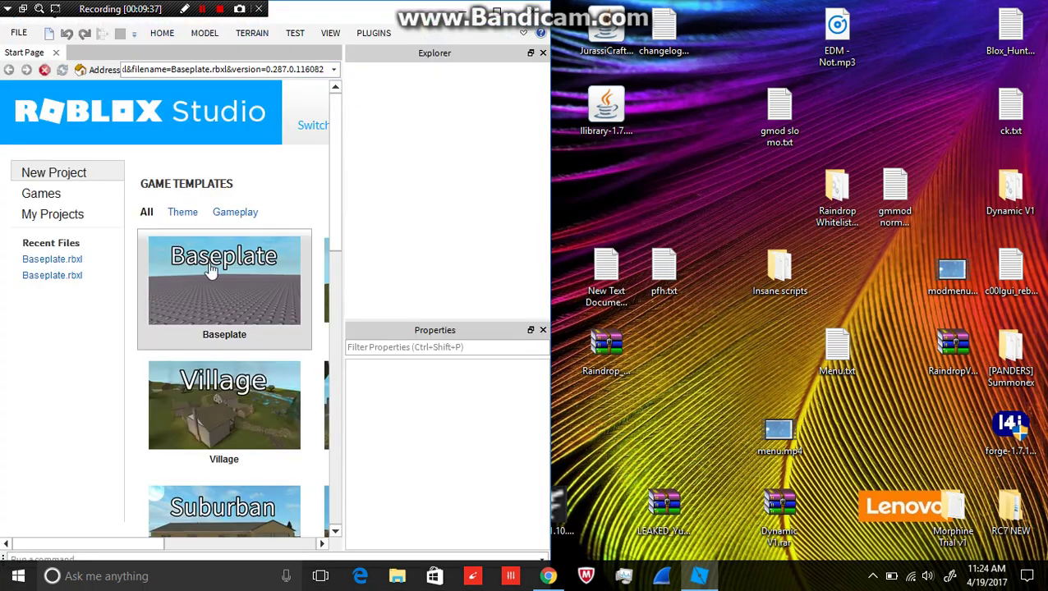
{"action": "left_click", "coordinate": [209, 271]}
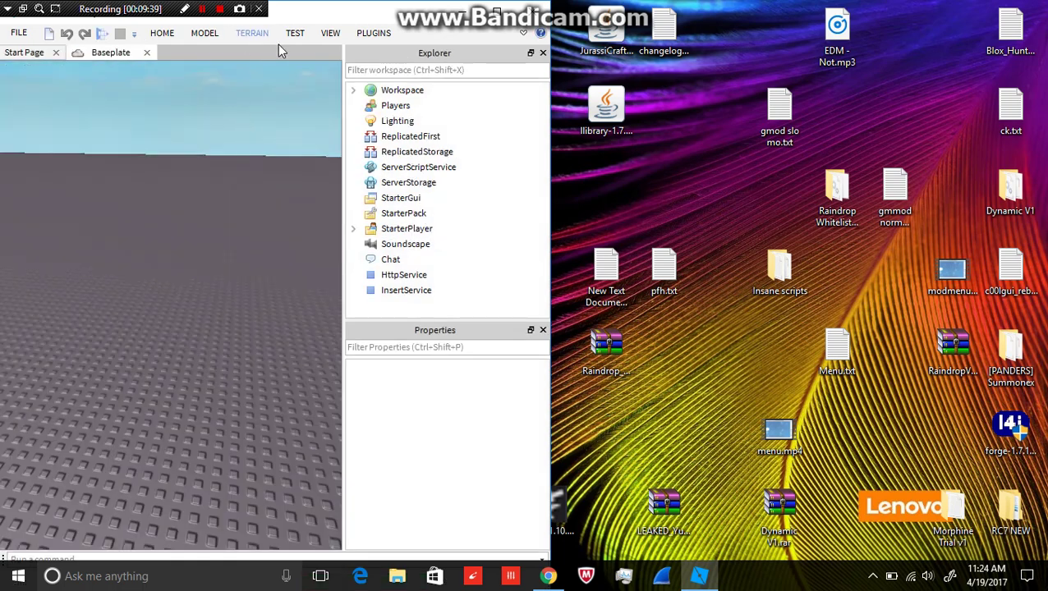
{"action": "left_click", "coordinate": [295, 34]}
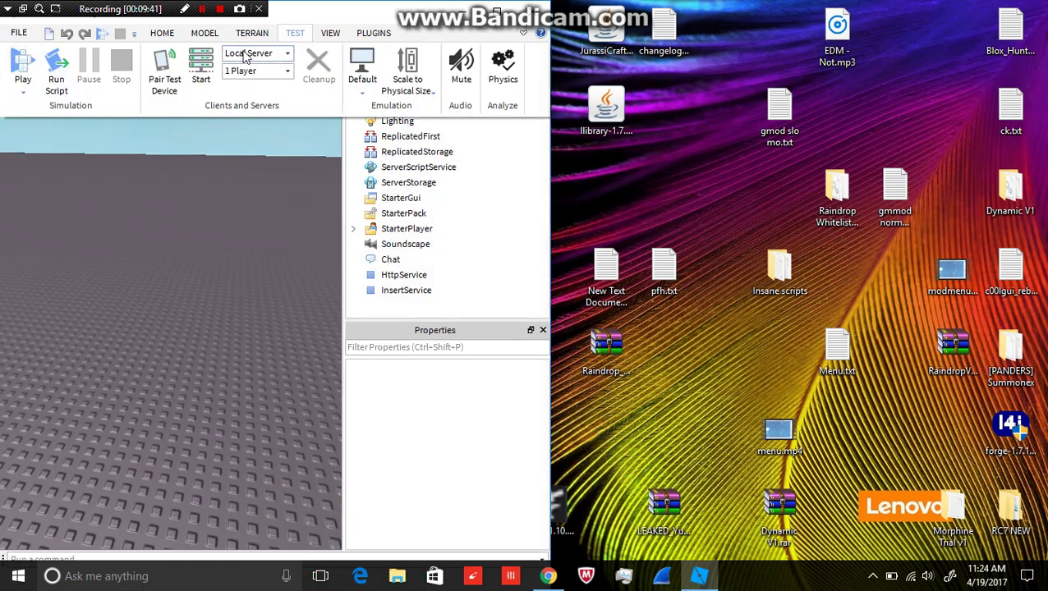
{"action": "left_click", "coordinate": [103, 36]}
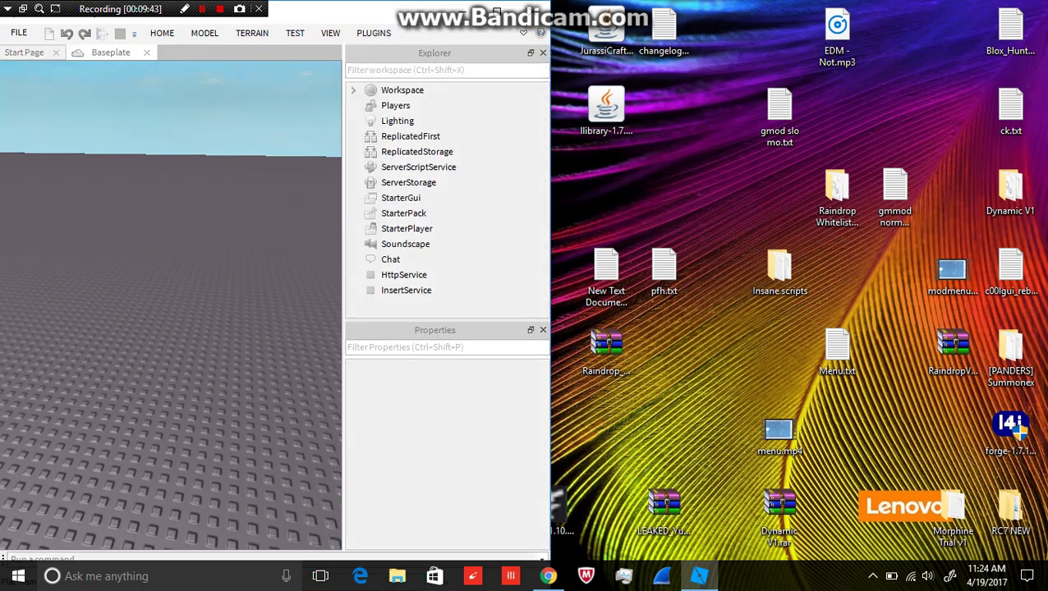
Run the script file Menu.txt from the Desktop folder in the running playtest
{"action": "left_click", "coordinate": [292, 34]}
{"action": "left_click", "coordinate": [56, 71]}
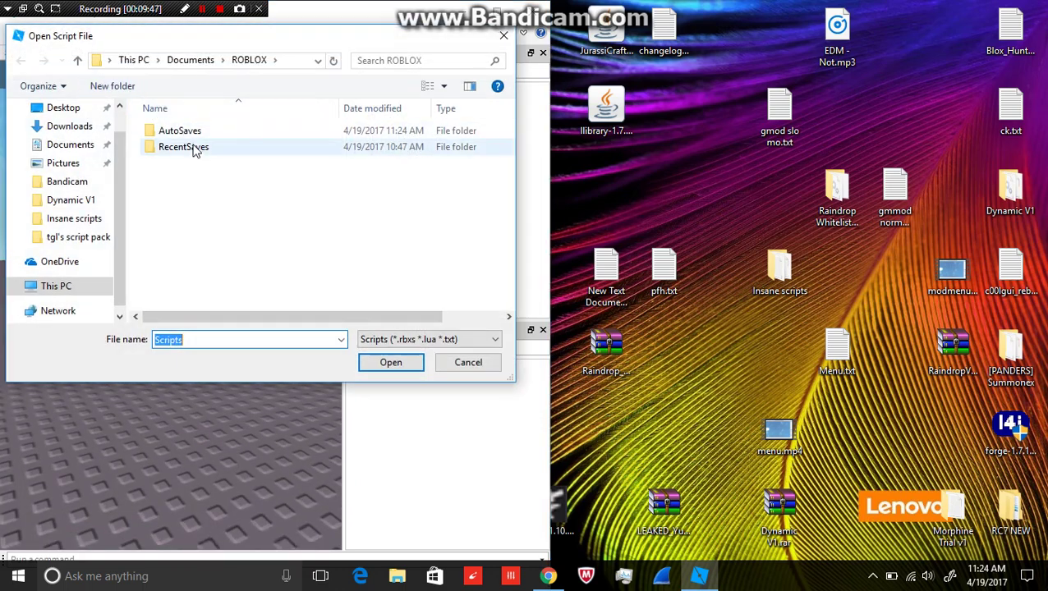
{"action": "left_click", "coordinate": [64, 108]}
{"action": "scroll", "coordinate": [246, 263], "scroll_direction": "down", "scroll_amount": 4}
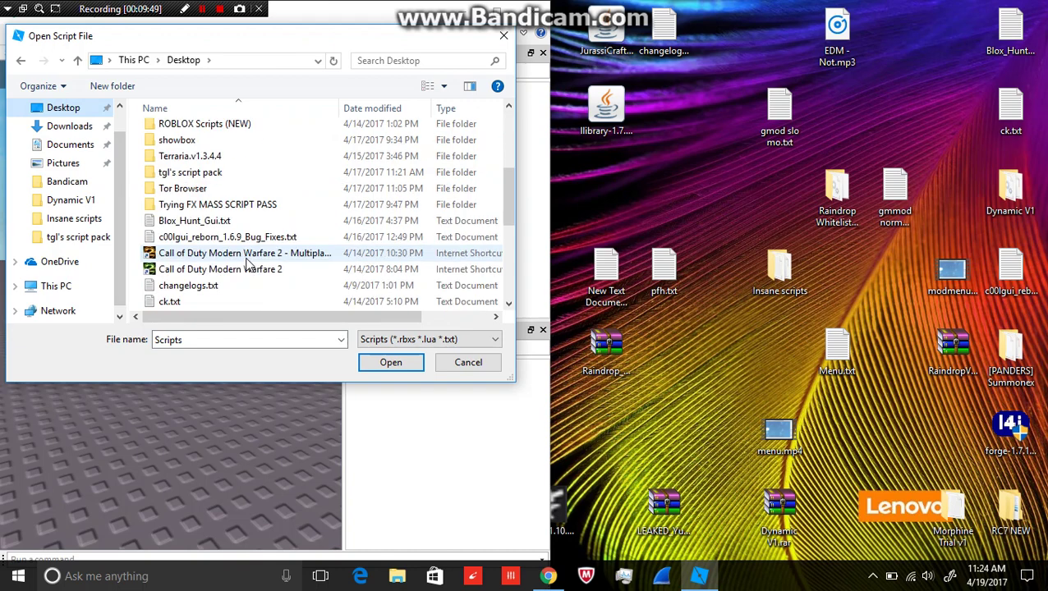
{"action": "scroll", "coordinate": [247, 263], "scroll_direction": "down", "scroll_amount": 3}
{"action": "left_click", "coordinate": [238, 255]}
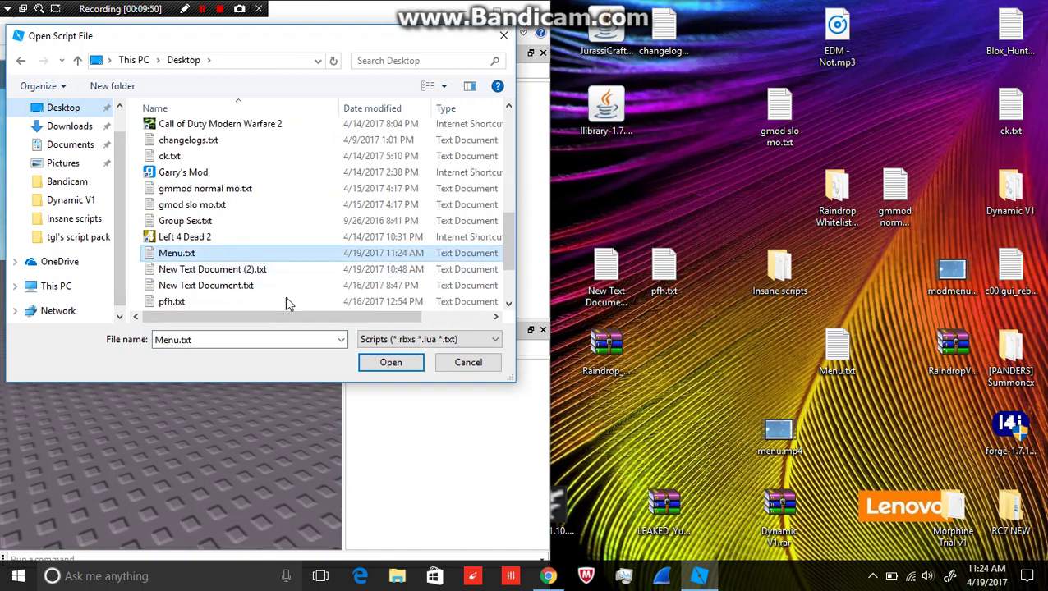
{"action": "left_click", "coordinate": [390, 362]}
Maximize the Studio window and walk the character forward to check whether the menu loads
{"action": "key", "text": "super+Up"}
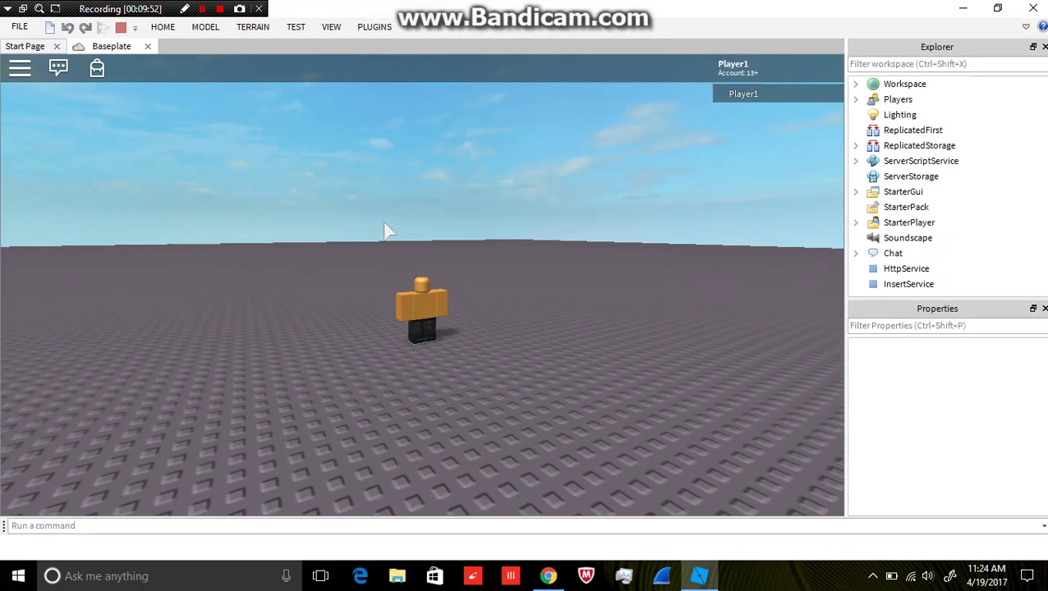
{"action": "key", "text": "w"}
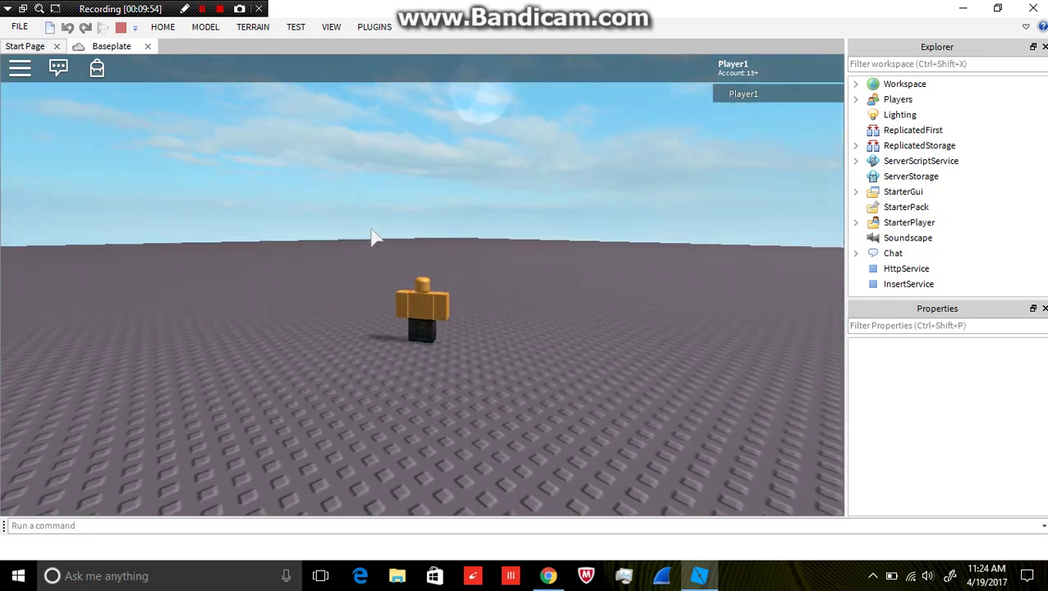